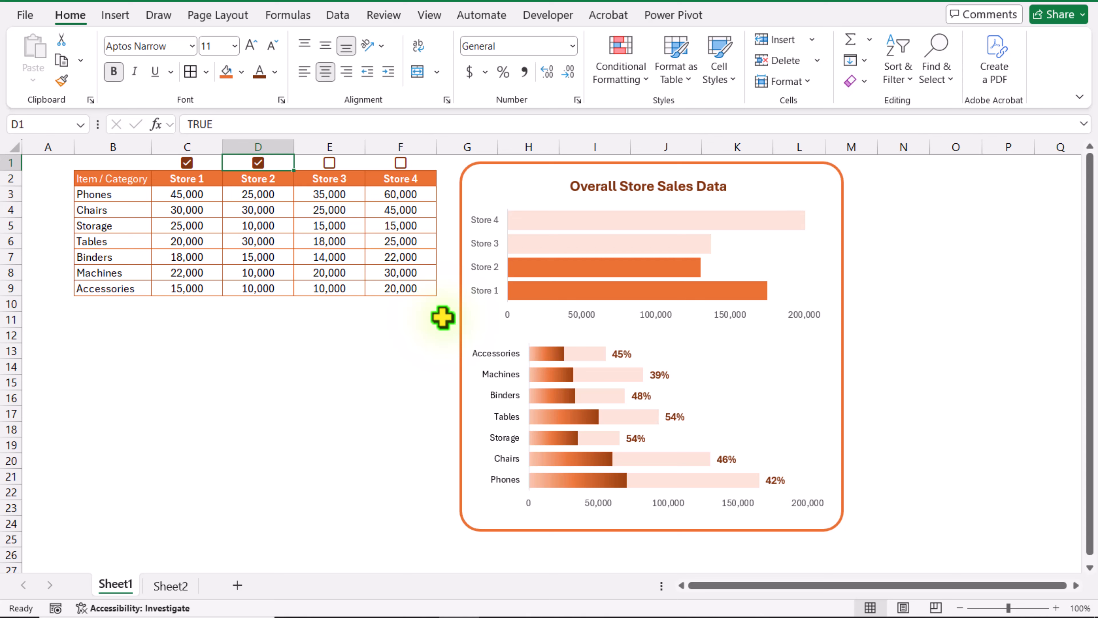
# Step: Tick the Store 4 checkbox, and insert a Stacked Bar chart from table B2:F9, placing it below the table
pyautogui.click(400, 163)
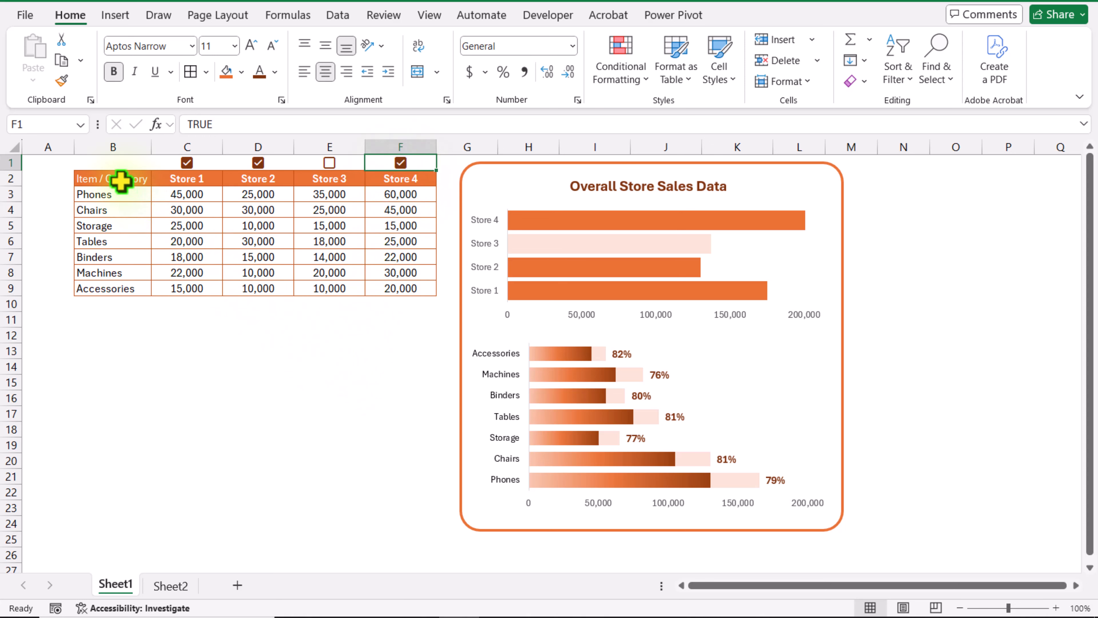
pyautogui.moveTo(121, 181); pyautogui.dragTo(378, 285)
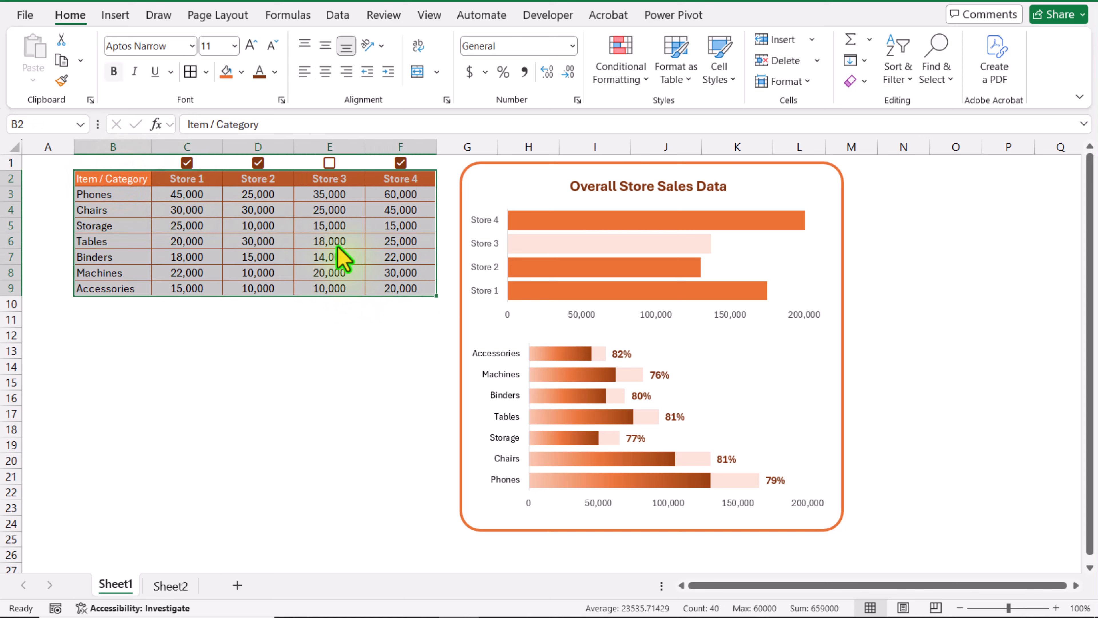
pyautogui.click(109, 19)
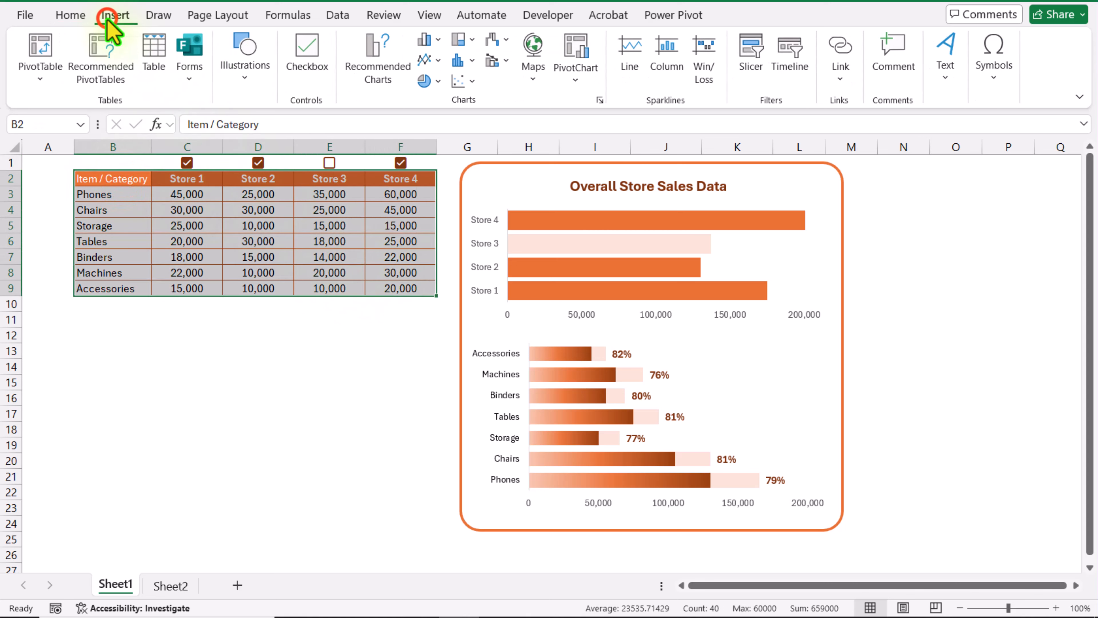
pyautogui.click(364, 70)
pyautogui.click(414, 83)
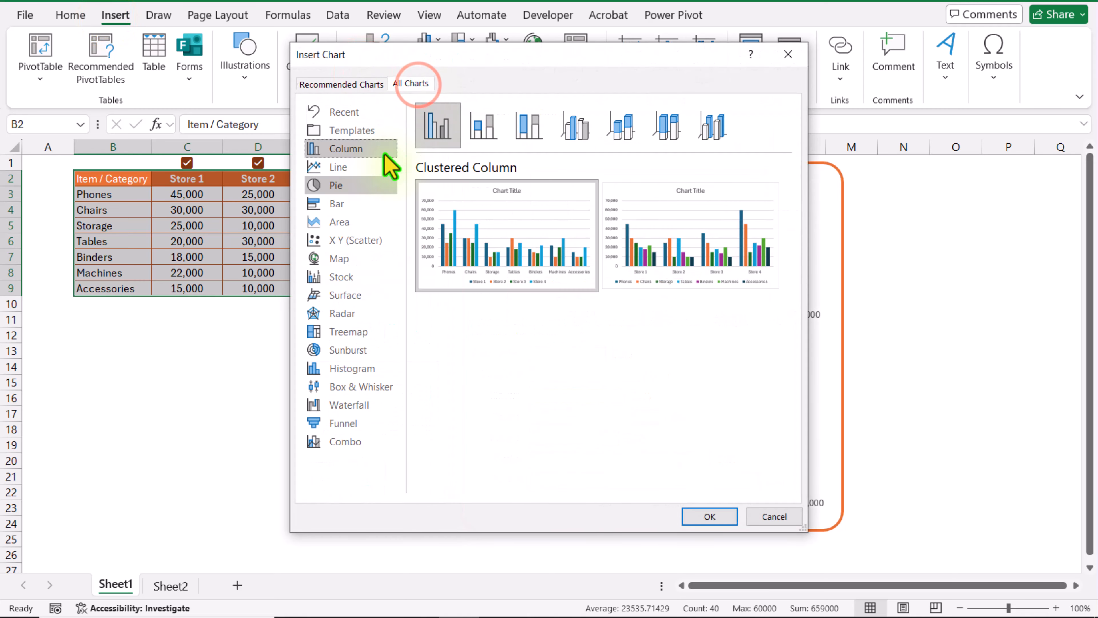
pyautogui.click(357, 204)
pyautogui.click(487, 126)
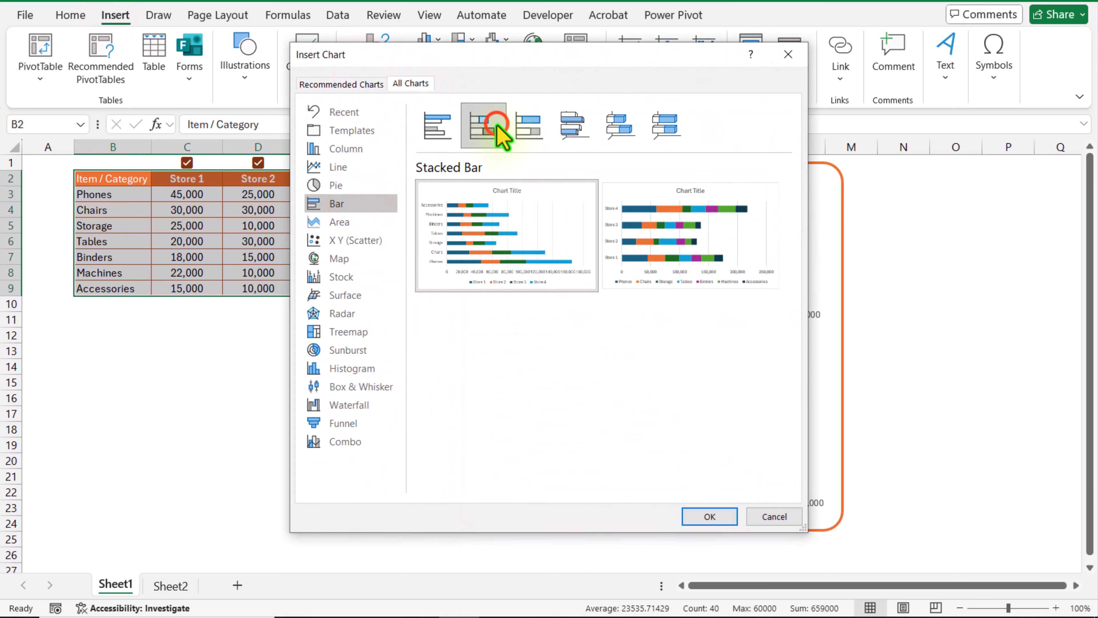
pyautogui.click(709, 516)
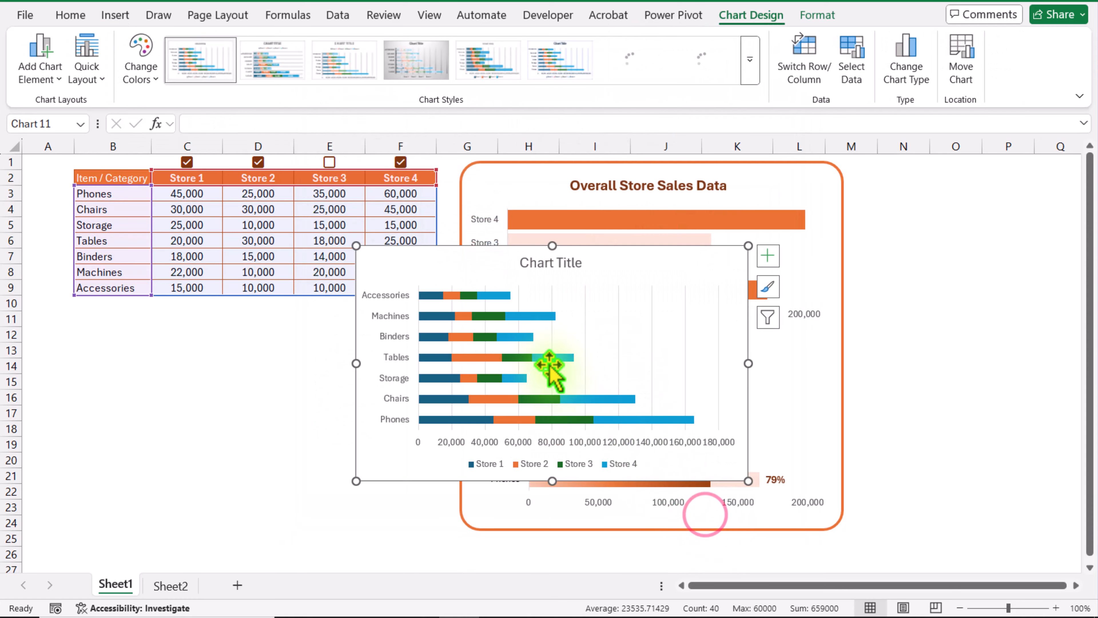
pyautogui.moveTo(436, 256); pyautogui.dragTo(146, 328)
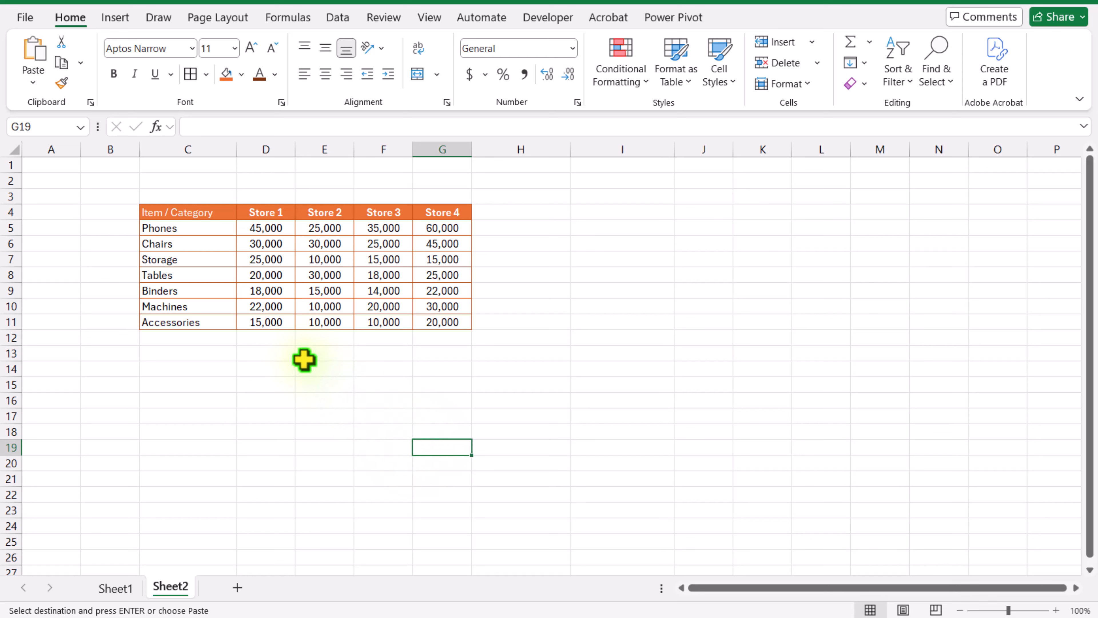
# Step: Insert checkboxes in cells D3:G3 above the Store 1 to Store 4 headers on Sheet2
pyautogui.moveTo(260, 194); pyautogui.dragTo(449, 194)
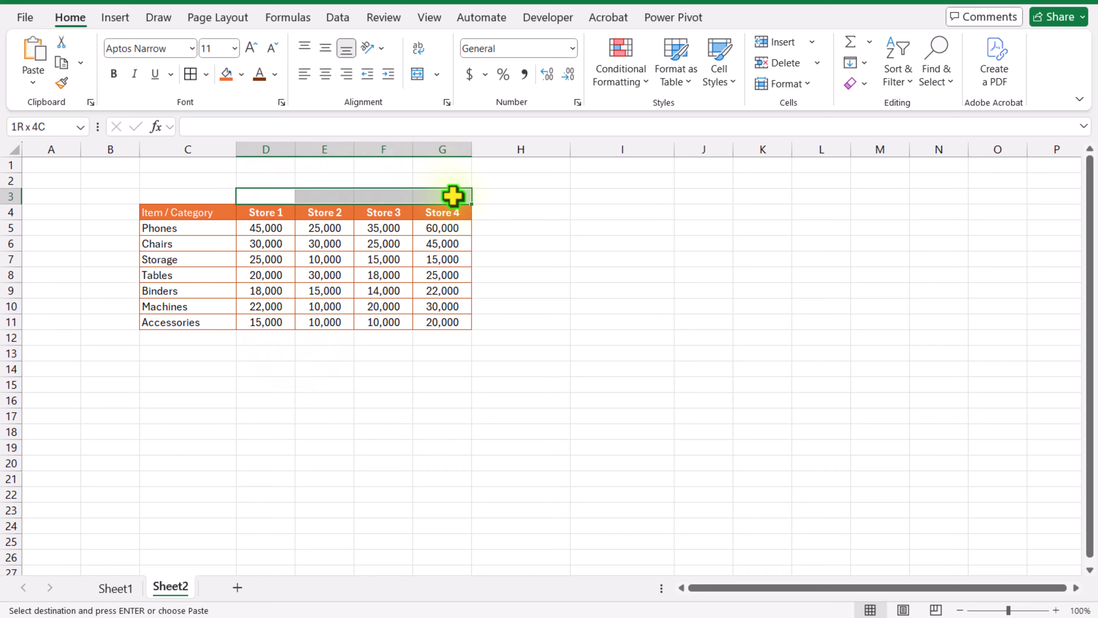
pyautogui.click(114, 19)
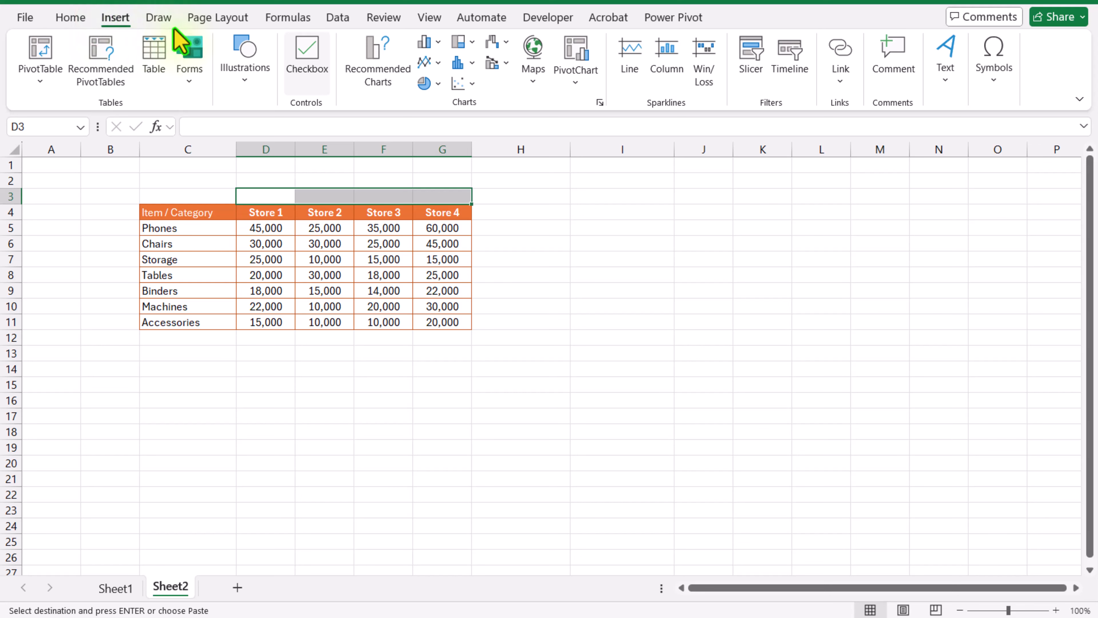
pyautogui.click(307, 56)
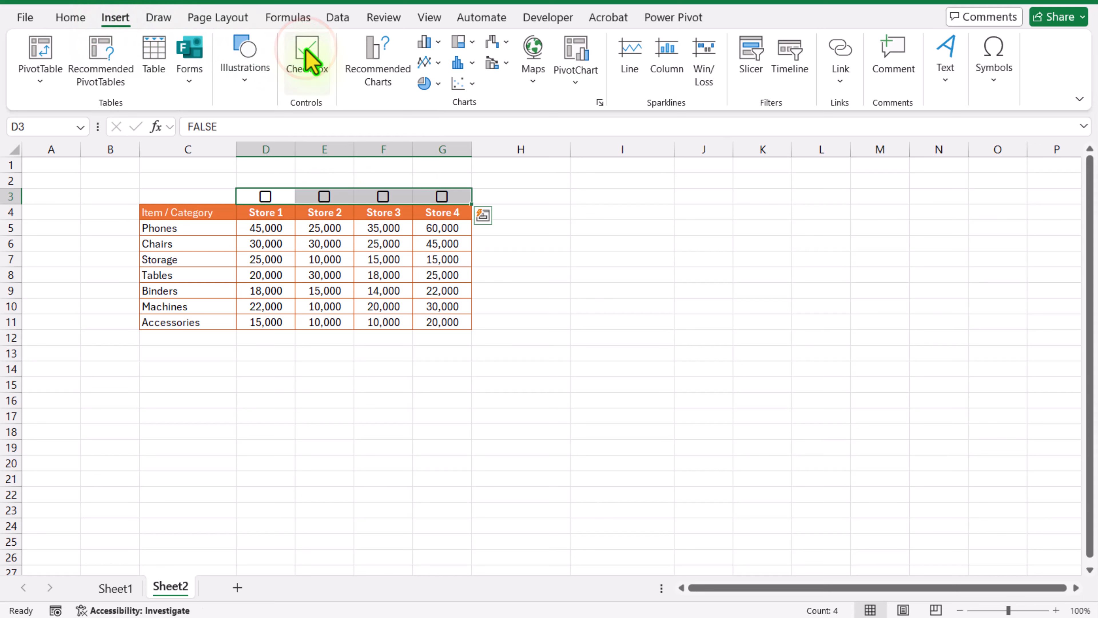
# Step: Set the font color of the D3:G3 checkboxes to the orange theme color and tick those for Store 1 and Store 2
pyautogui.click(56, 19)
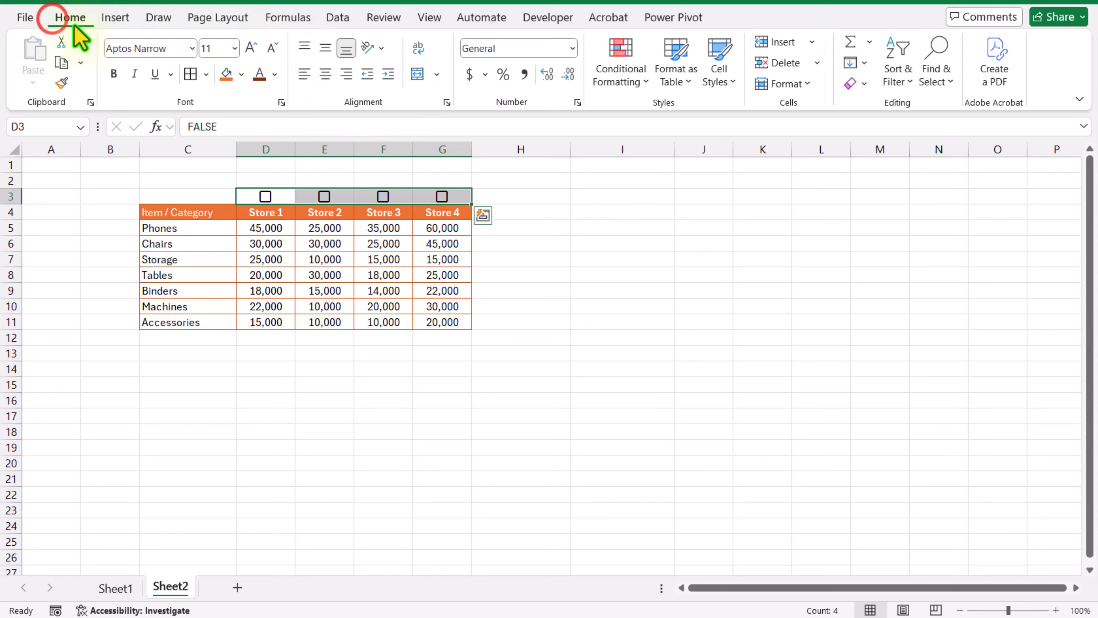
pyautogui.click(276, 76)
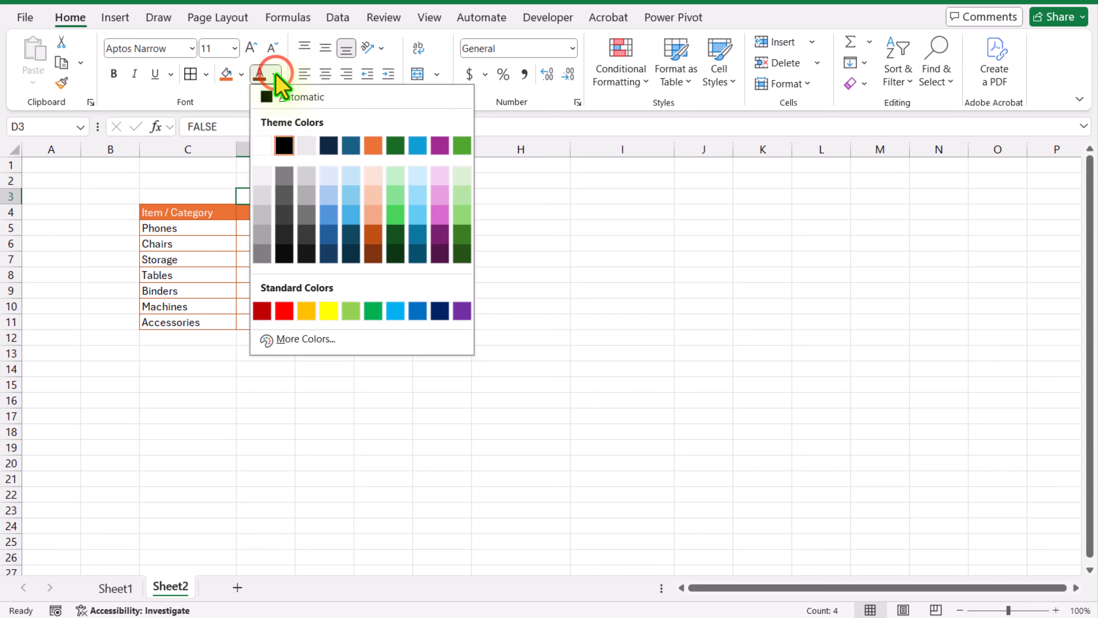
pyautogui.click(371, 146)
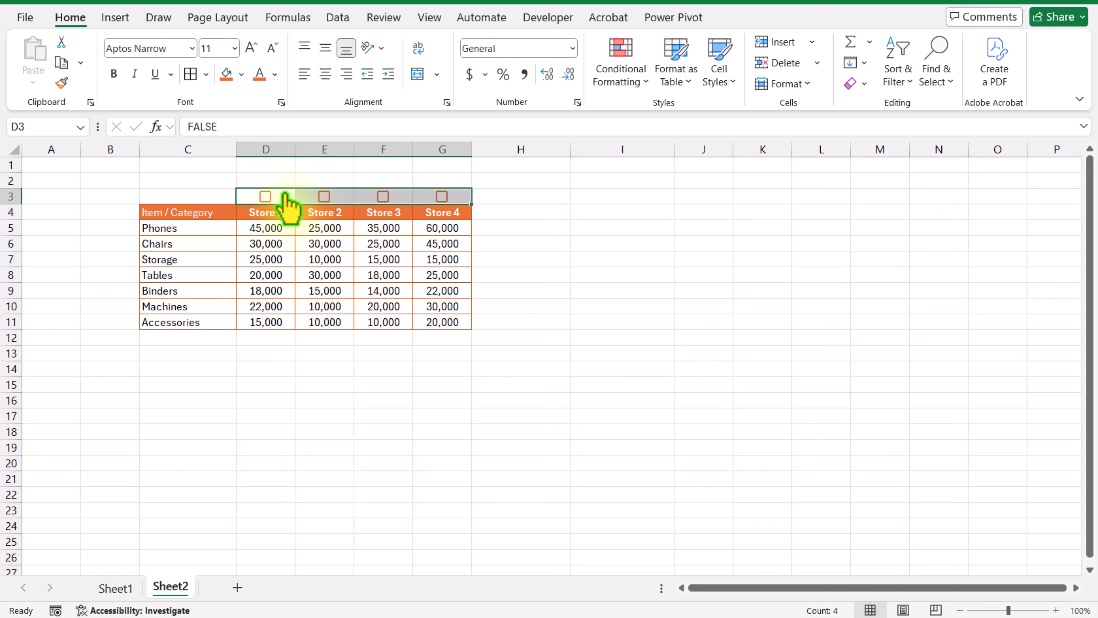
pyautogui.click(266, 197)
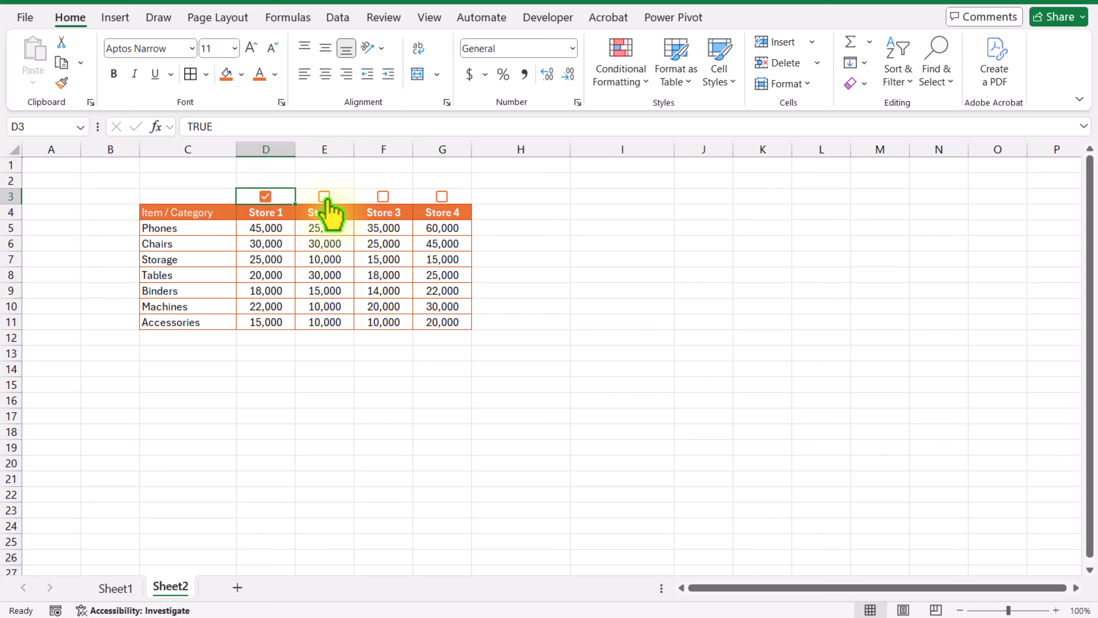
pyautogui.click(325, 197)
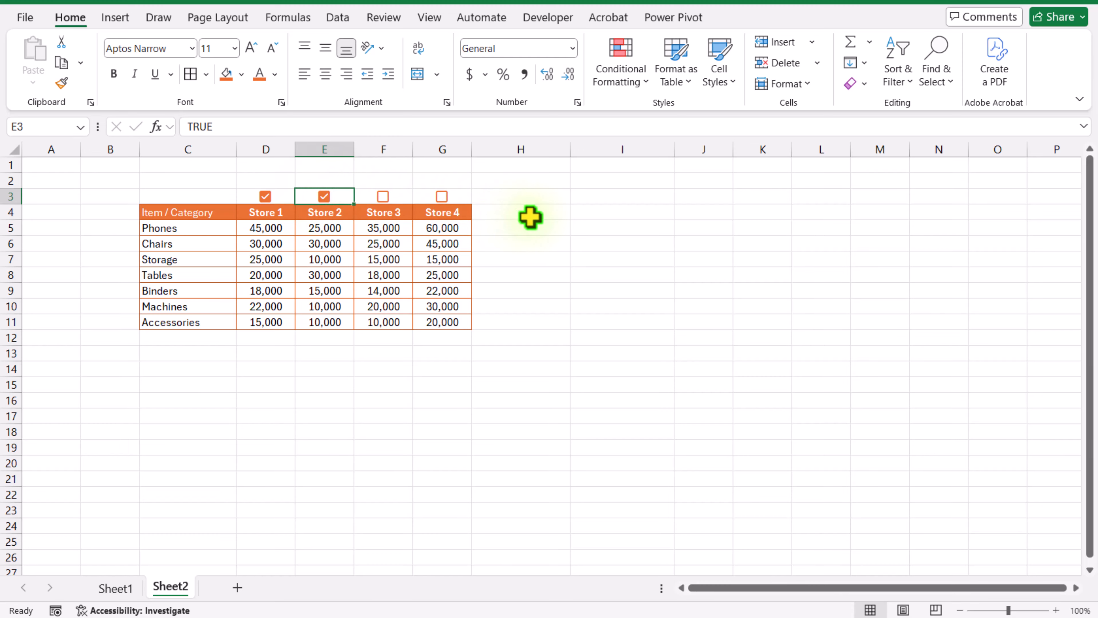
# Step: Add the column headers "Total Dynamic" in H4 and "Total Static" in I4, beside the Store 4 header
pyautogui.click(531, 217)
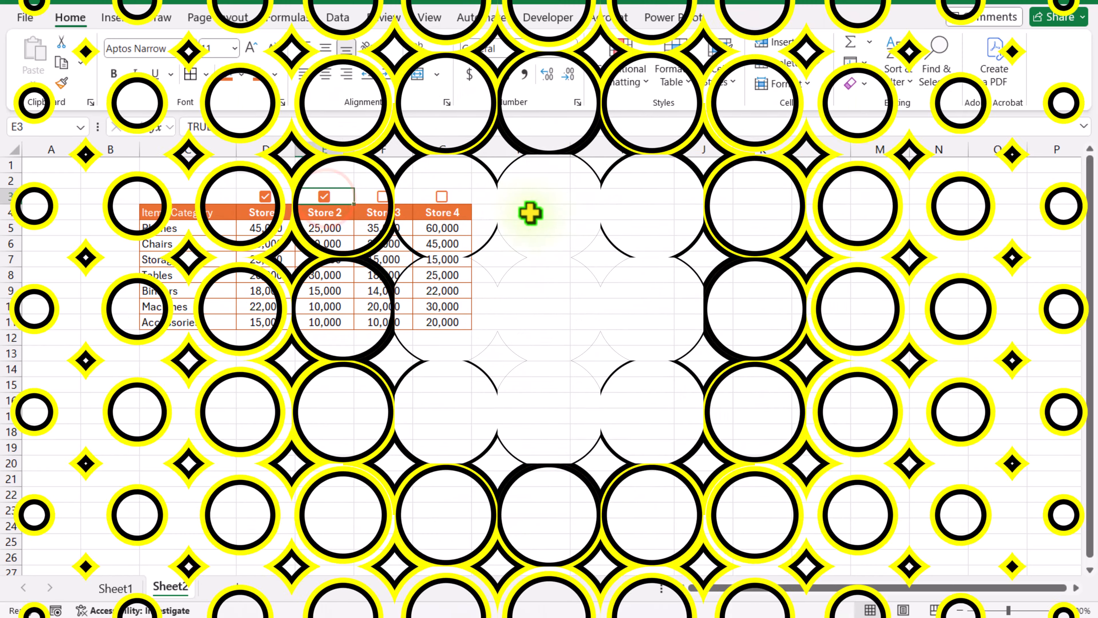
pyautogui.write('Total Dynamic')
pyautogui.press('Tab')
pyautogui.write('Total Static')
pyautogui.click(326, 369)
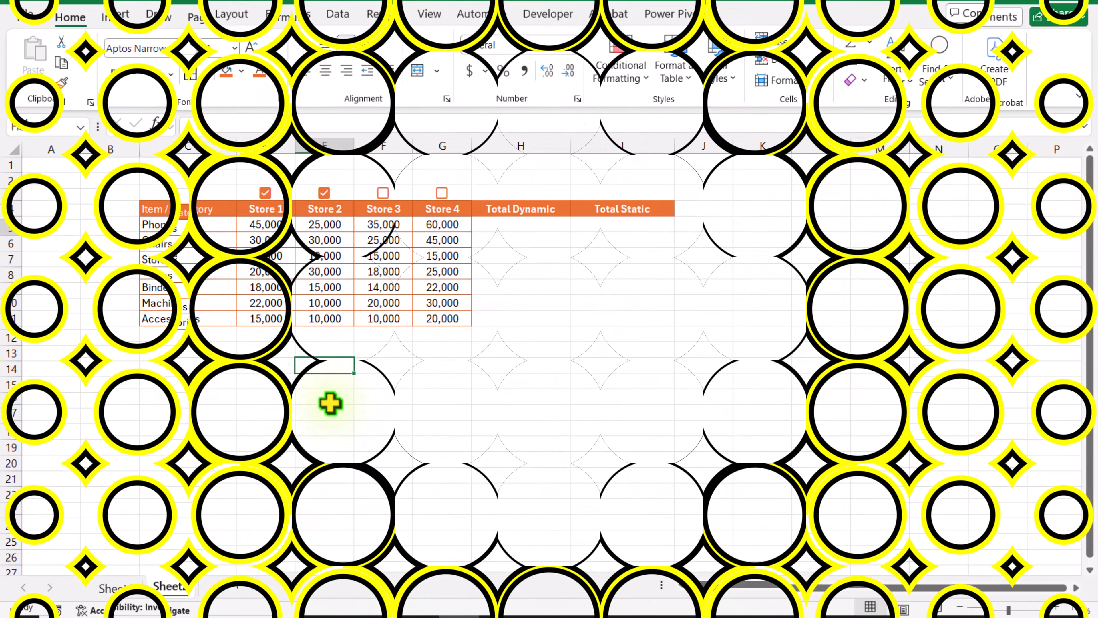
# Step: Enter =SUMPRODUCT(--($D$3:$G$3),D5:G5) in H5 to total the Phones sales of the ticked stores
pyautogui.click(497, 229)
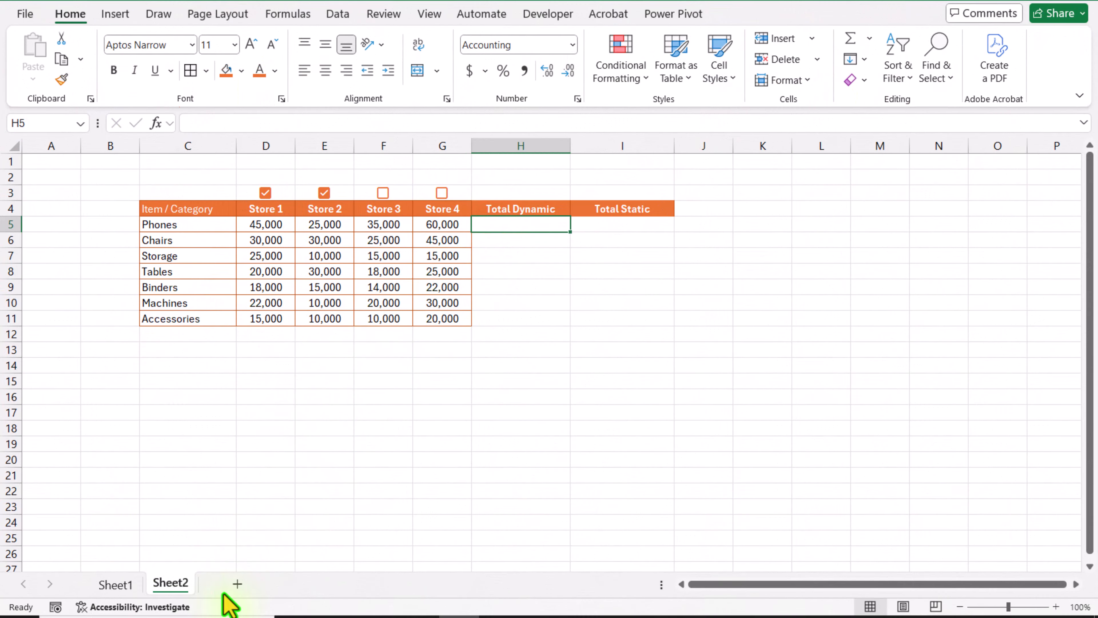
pyautogui.write('=')
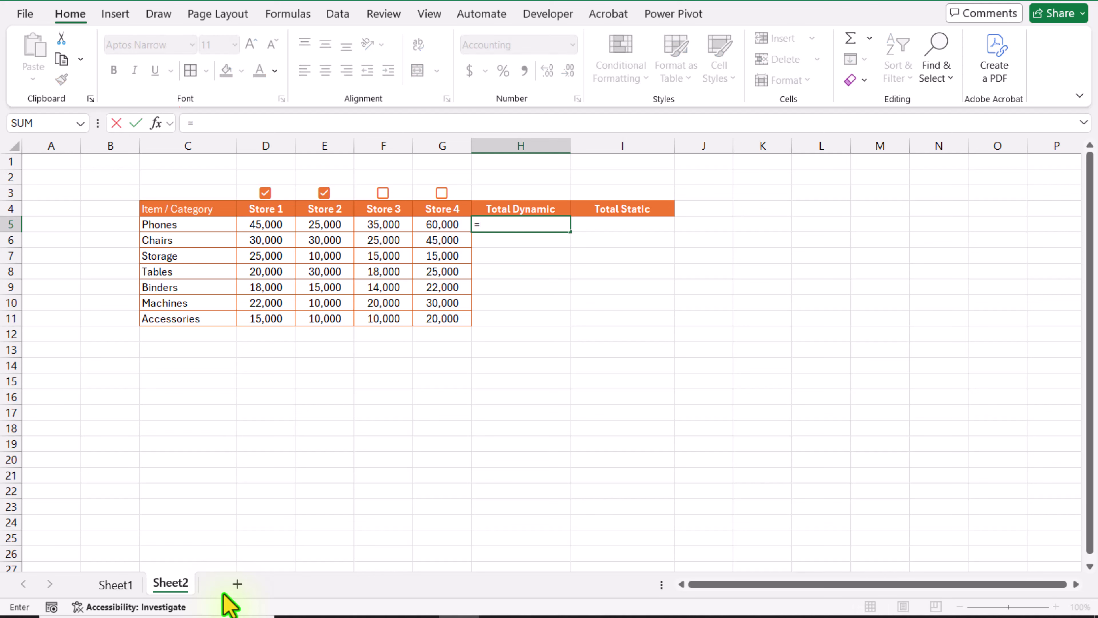
pyautogui.write('Sumprod')
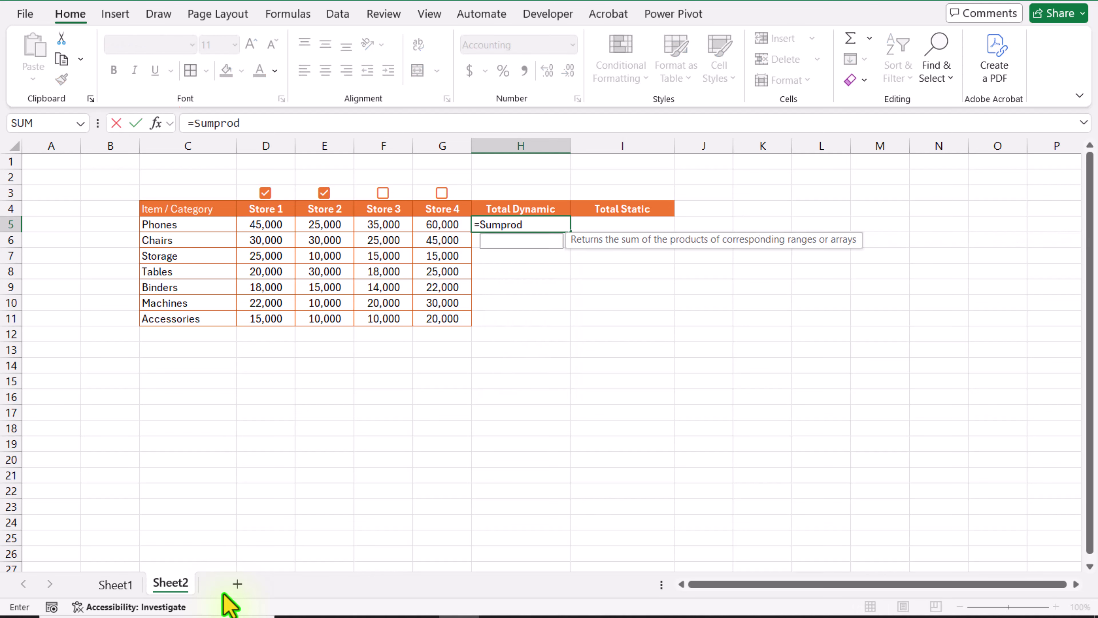
pyautogui.write('uct(--(')
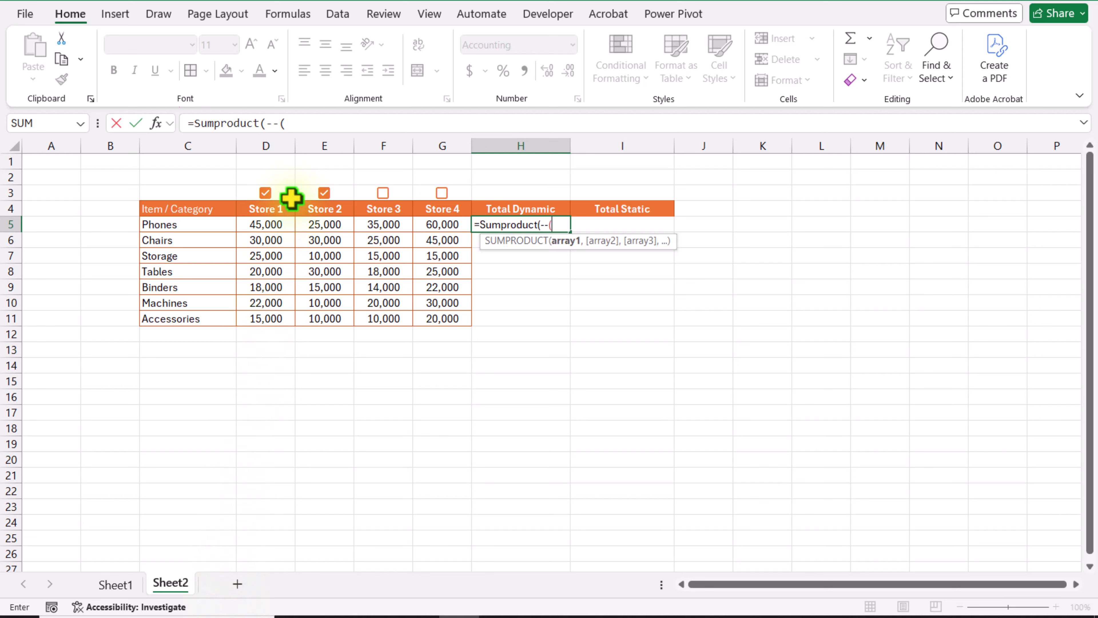
pyautogui.moveTo(292, 193); pyautogui.dragTo(431, 191)
pyautogui.press('F4')
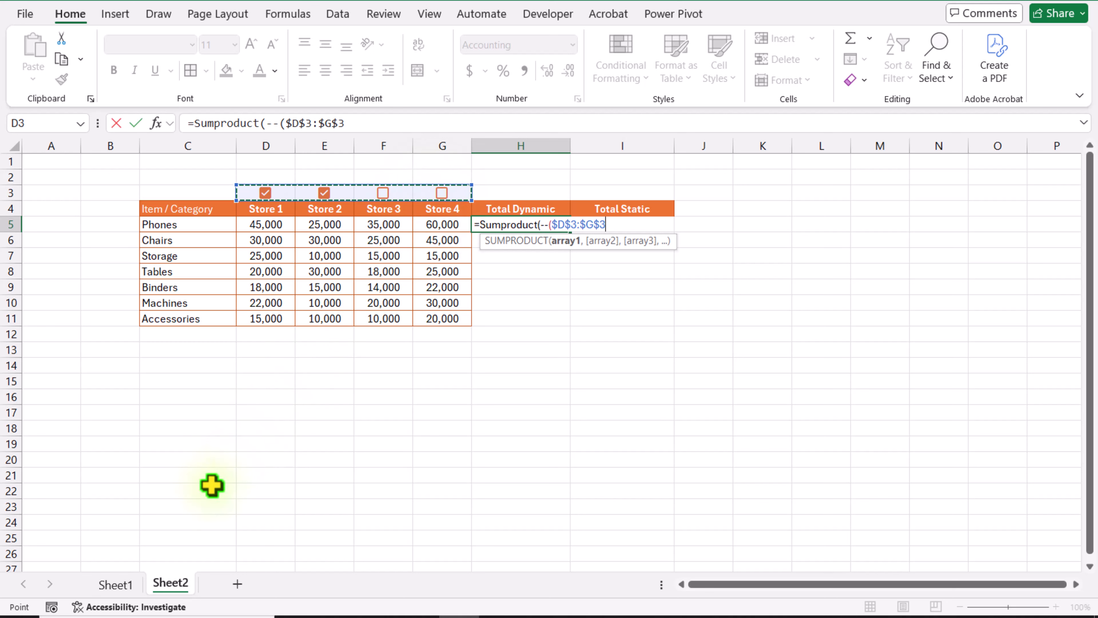
pyautogui.write(')')
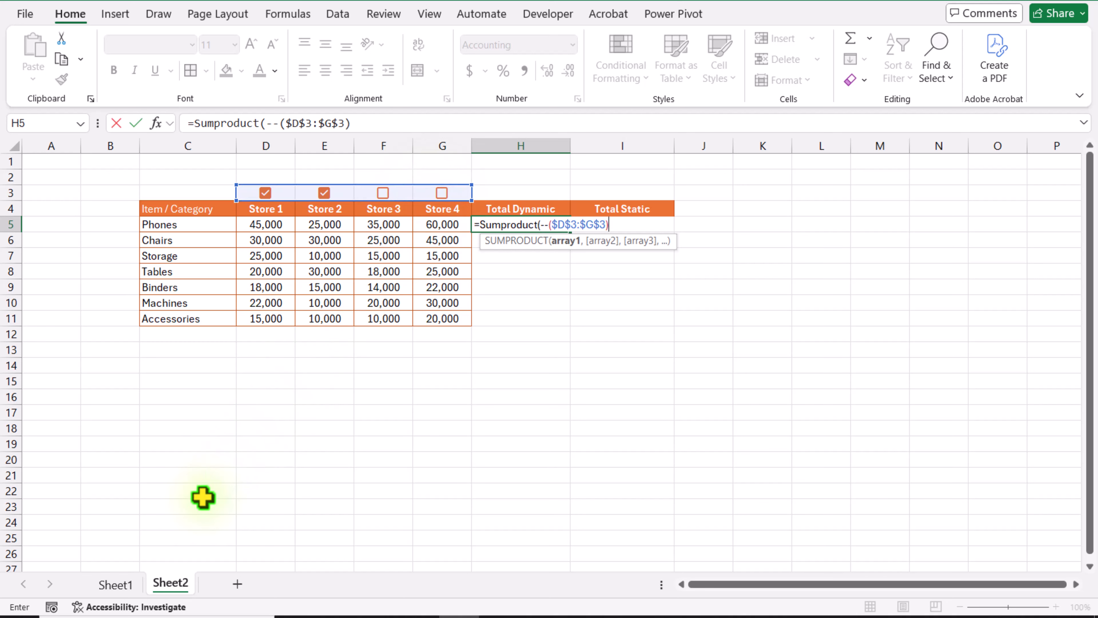
pyautogui.write(',')
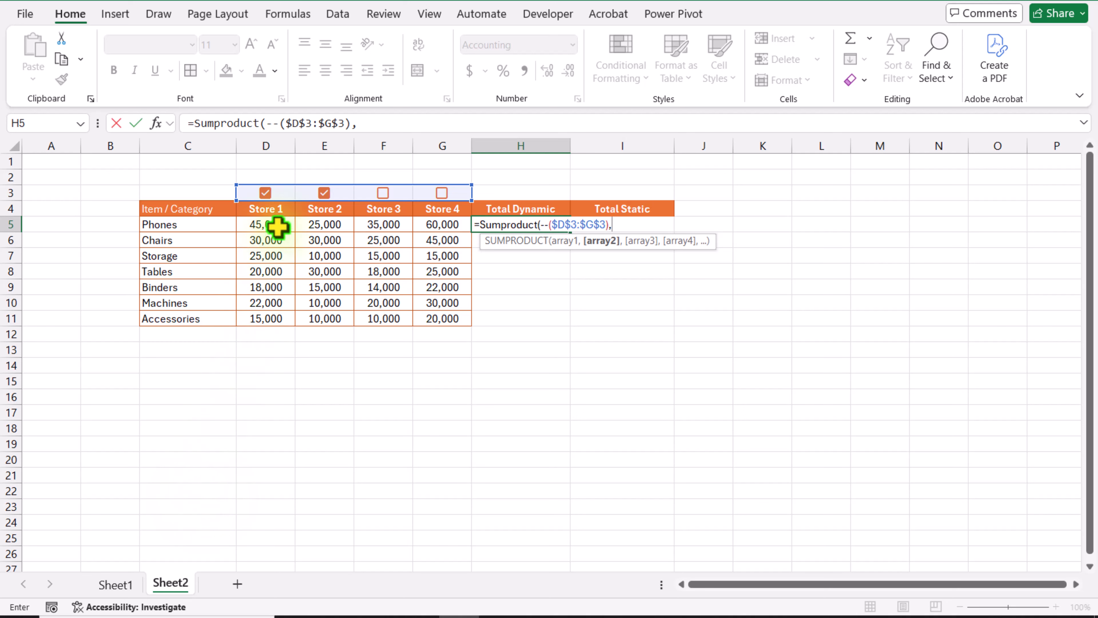
pyautogui.moveTo(277, 226); pyautogui.dragTo(426, 227)
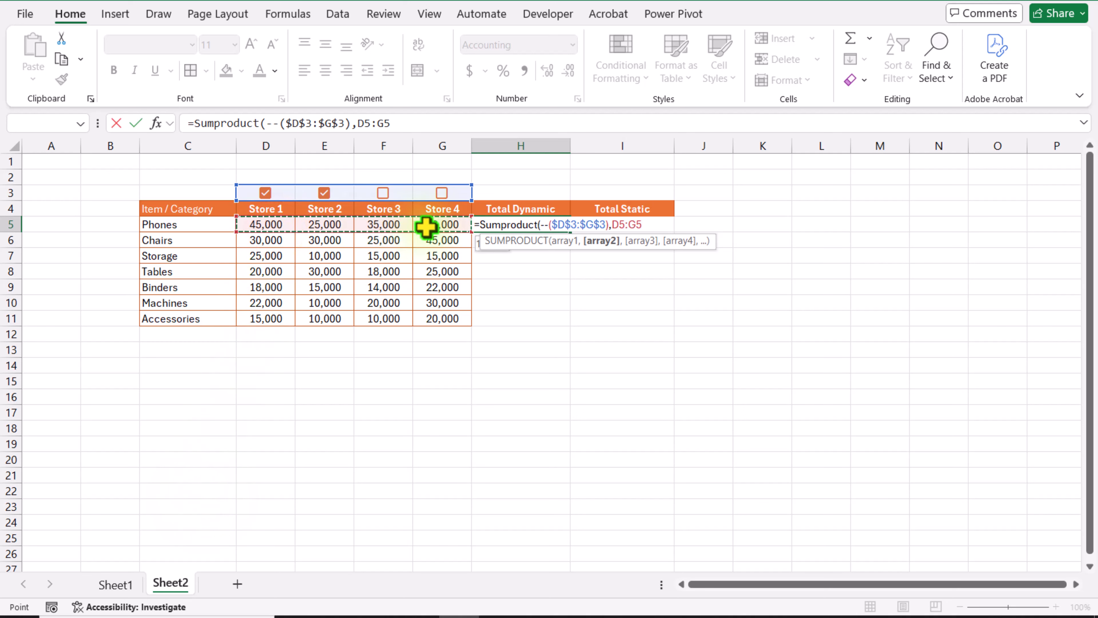
pyautogui.write(')')
pyautogui.press('Return')
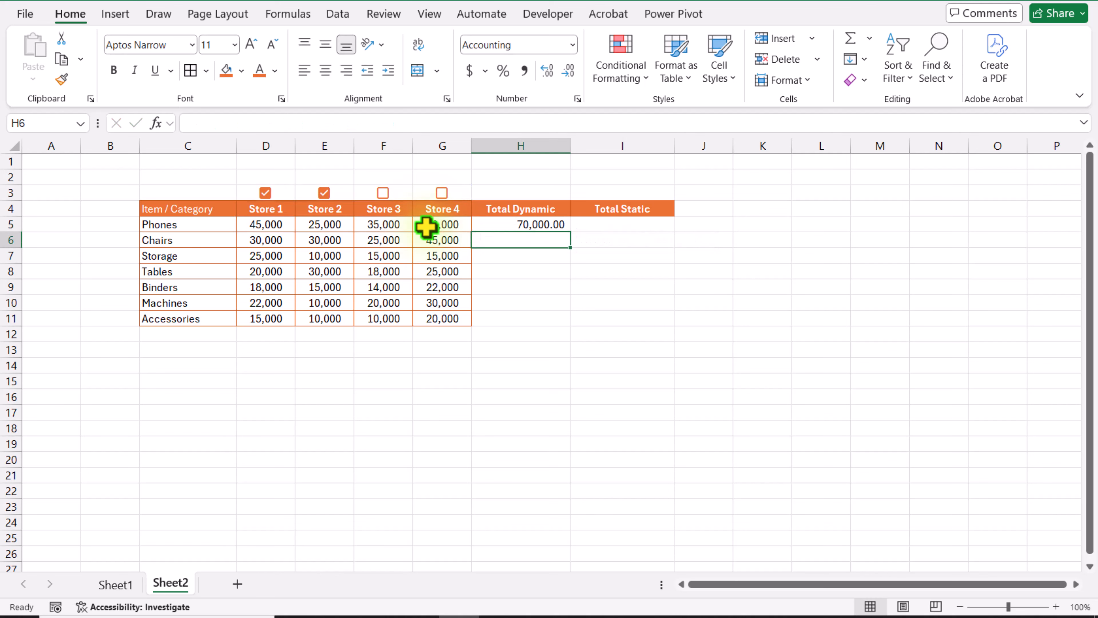
# Step: Fill the Total Dynamic formula from H5 down to H11 and format the values without decimal places
pyautogui.click(542, 224)
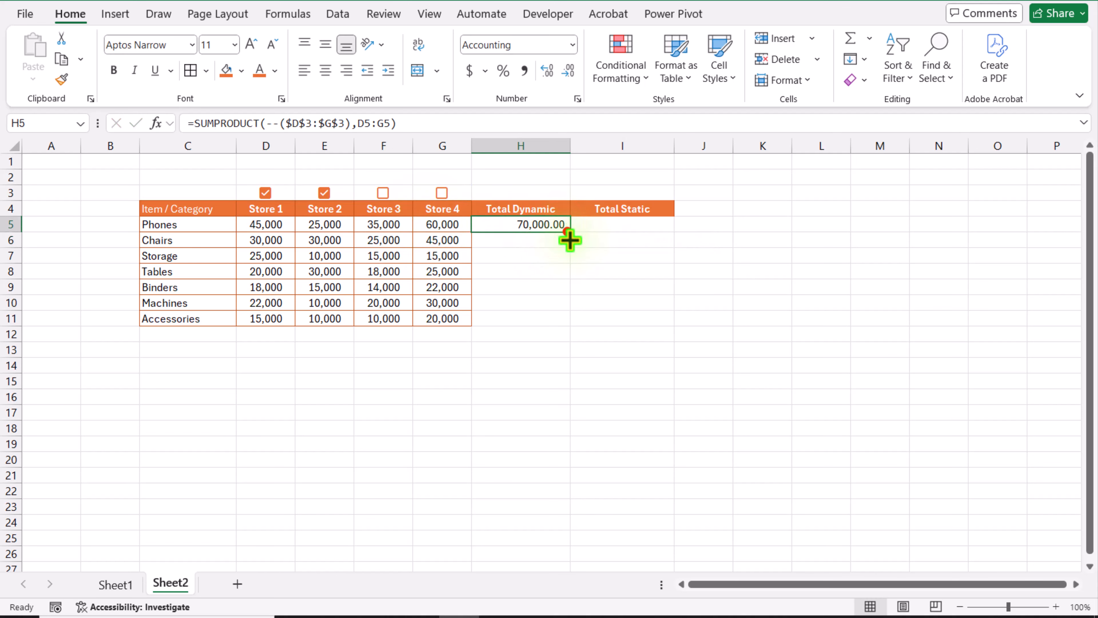
pyautogui.moveTo(570, 233); pyautogui.dragTo(567, 327)
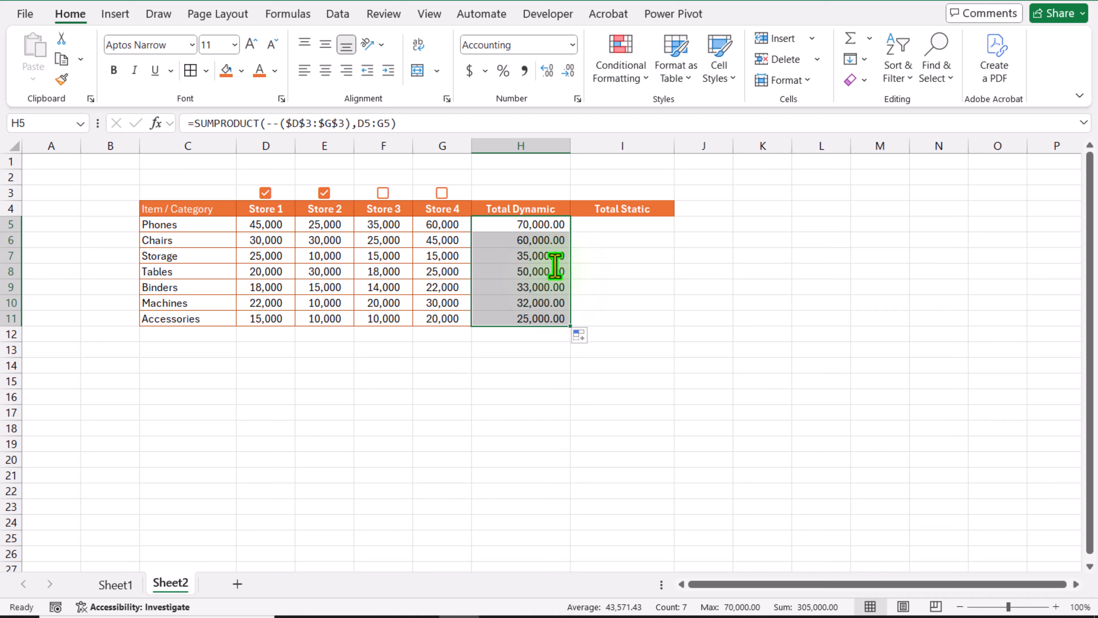
pyautogui.click(568, 71)
pyautogui.click(568, 71)
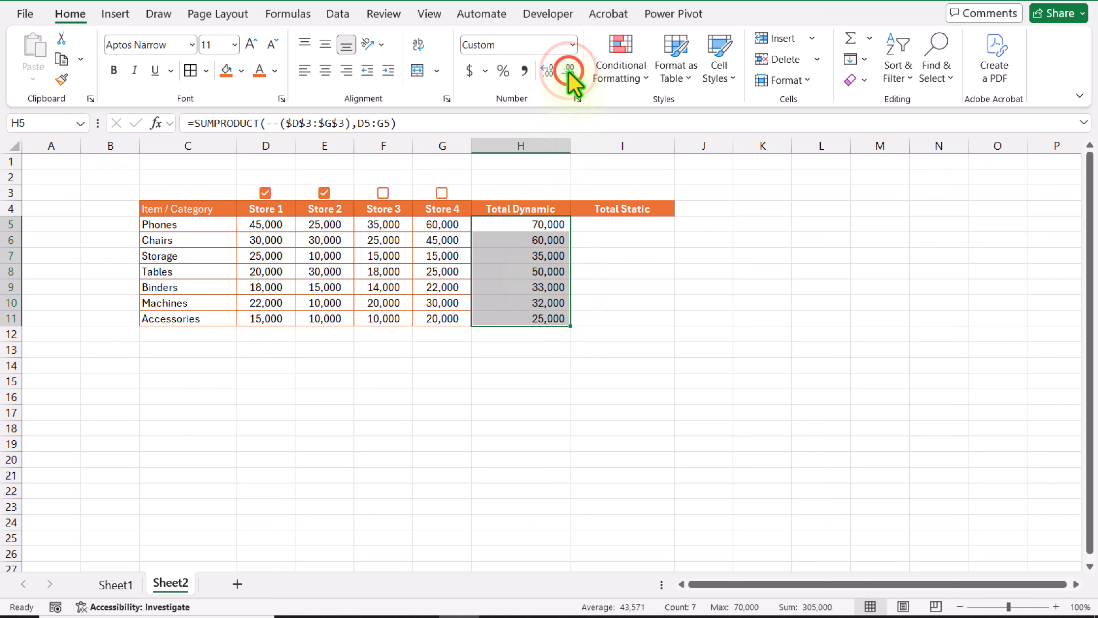
# Step: Test the dynamic totals by ticking the Store 3 and Store 4 checkboxes and unticking Store 2 and Store 1
pyautogui.click(383, 193)
pyautogui.click(383, 193)
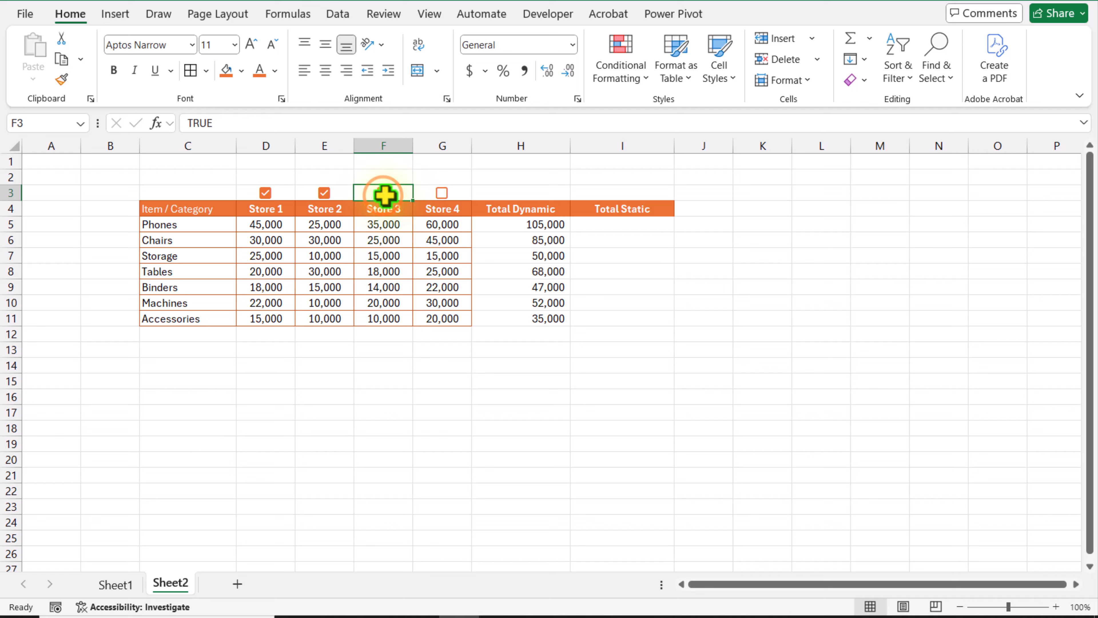
pyautogui.click(442, 193)
pyautogui.click(324, 194)
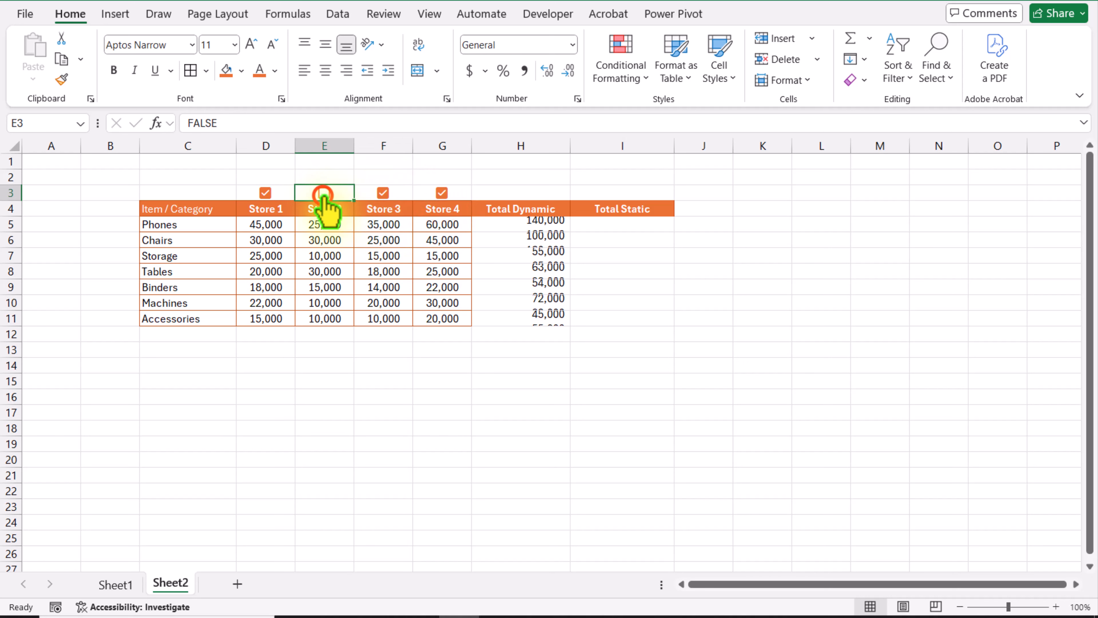
pyautogui.click(265, 194)
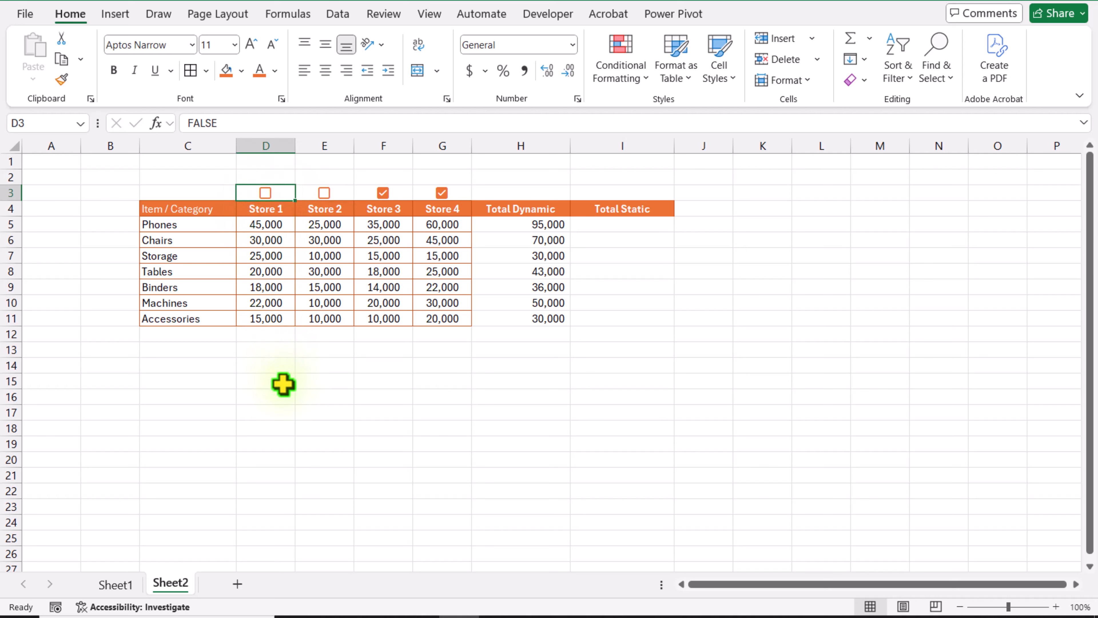
# Step: Enter =SUM(D5:G5) in I5 to total the Phones sales of all four stores
pyautogui.click(621, 225)
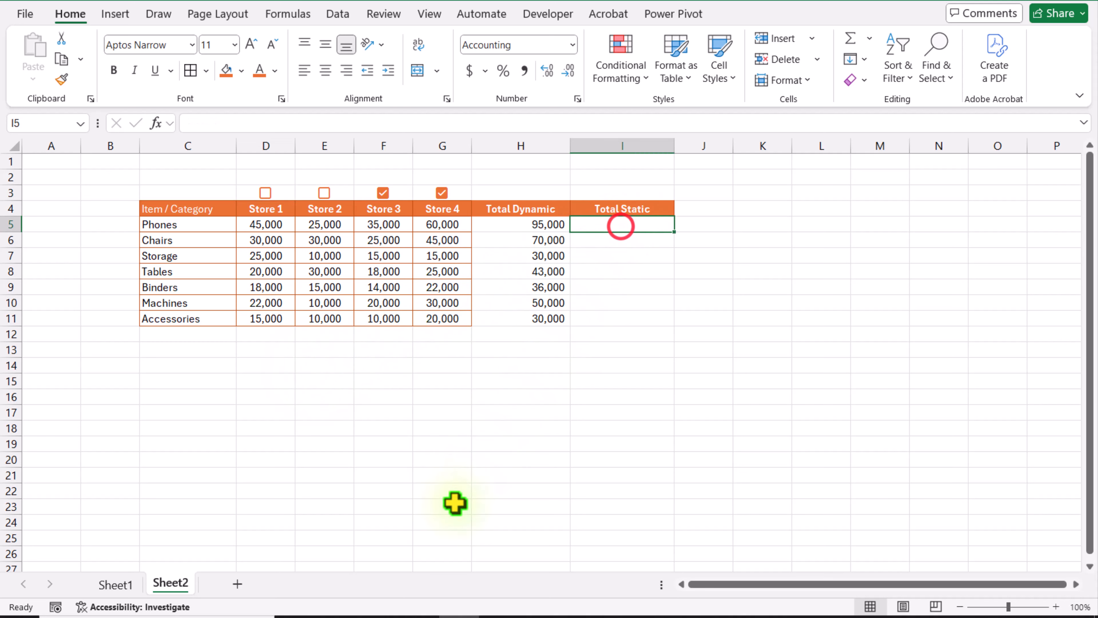
pyautogui.write('=s')
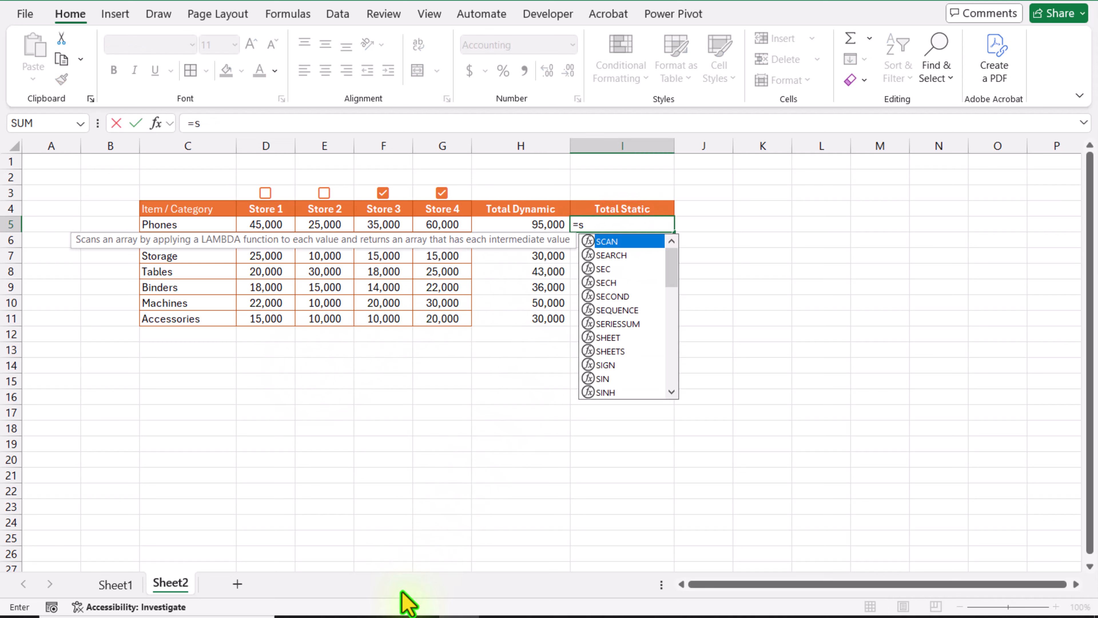
pyautogui.write('um(')
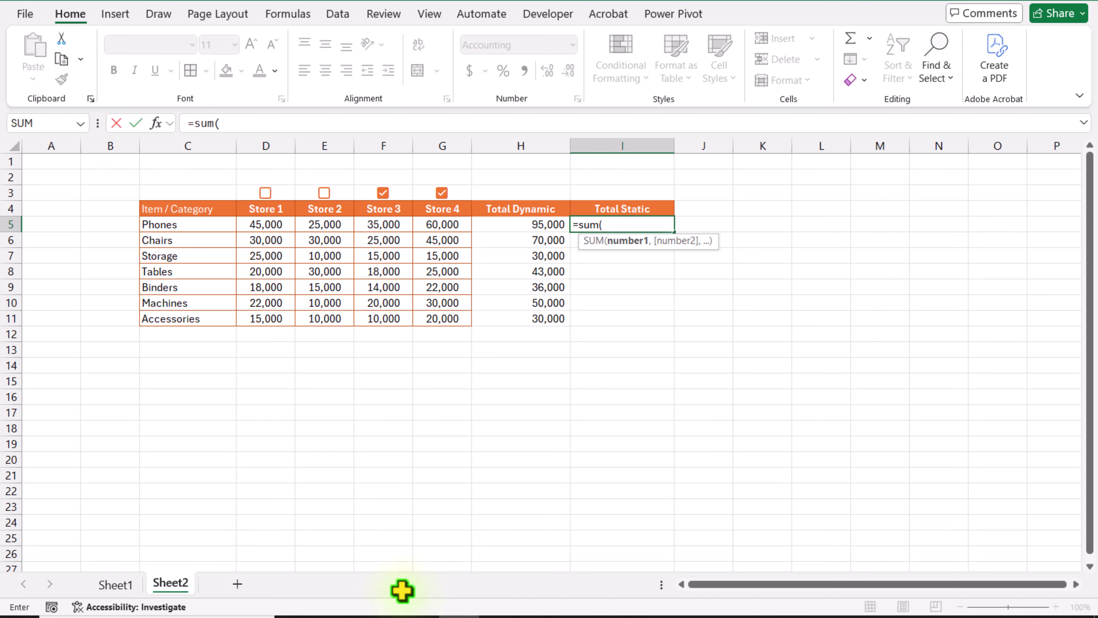
pyautogui.moveTo(266, 225); pyautogui.dragTo(442, 224)
pyautogui.hotkey('ctrl', 'Return')
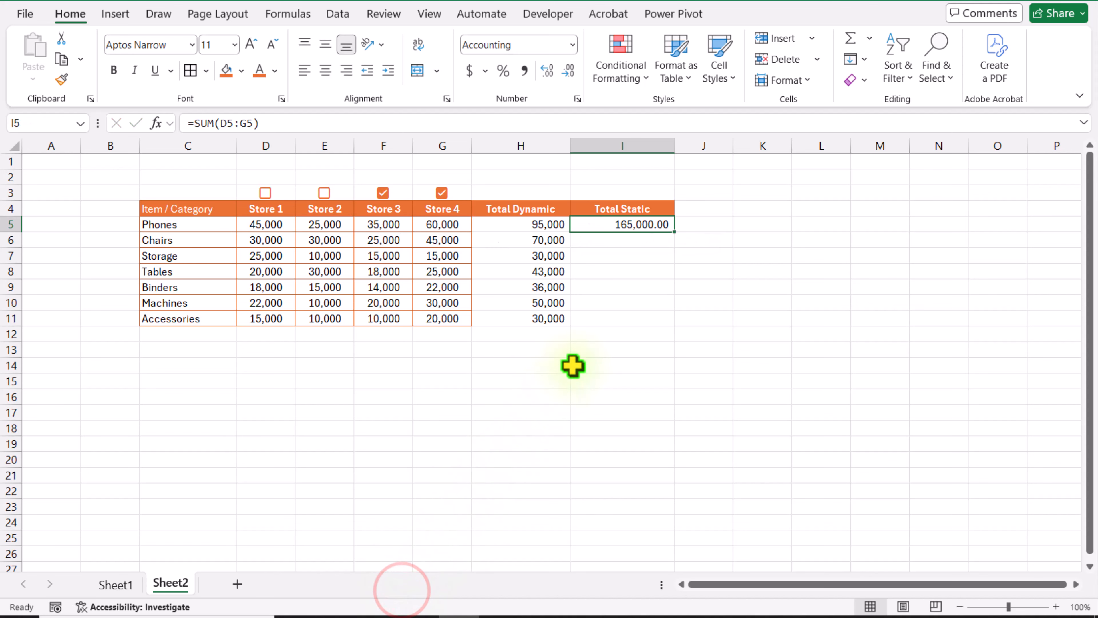
# Step: Fill the Total Static formula from I5 down to I11 and format the values without decimal places
pyautogui.moveTo(675, 231); pyautogui.dragTo(676, 323)
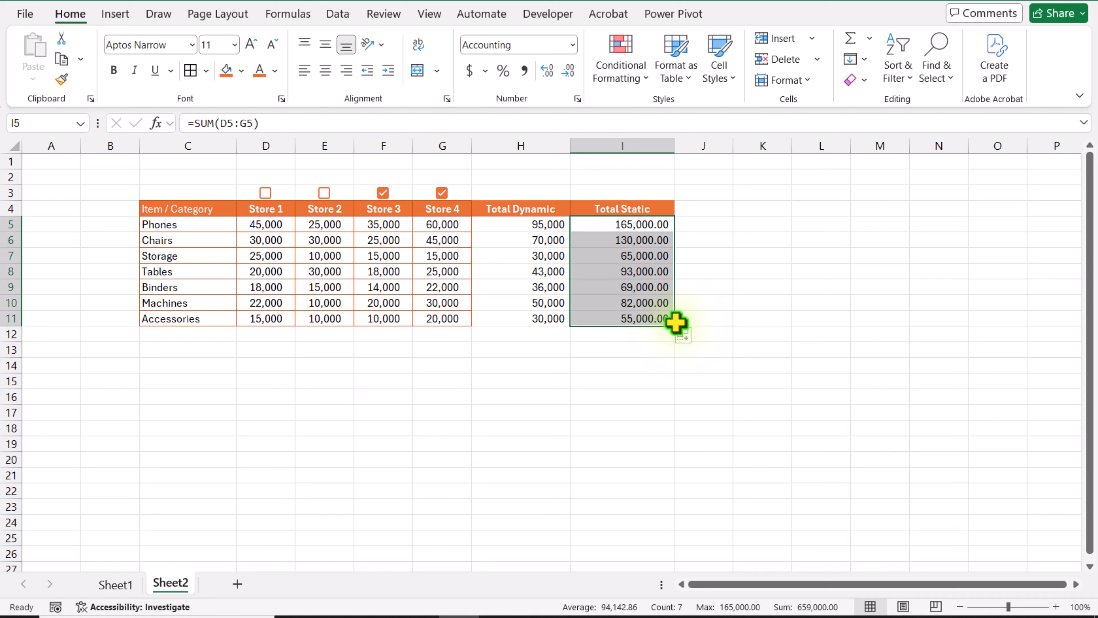
pyautogui.click(570, 72)
pyautogui.click(569, 71)
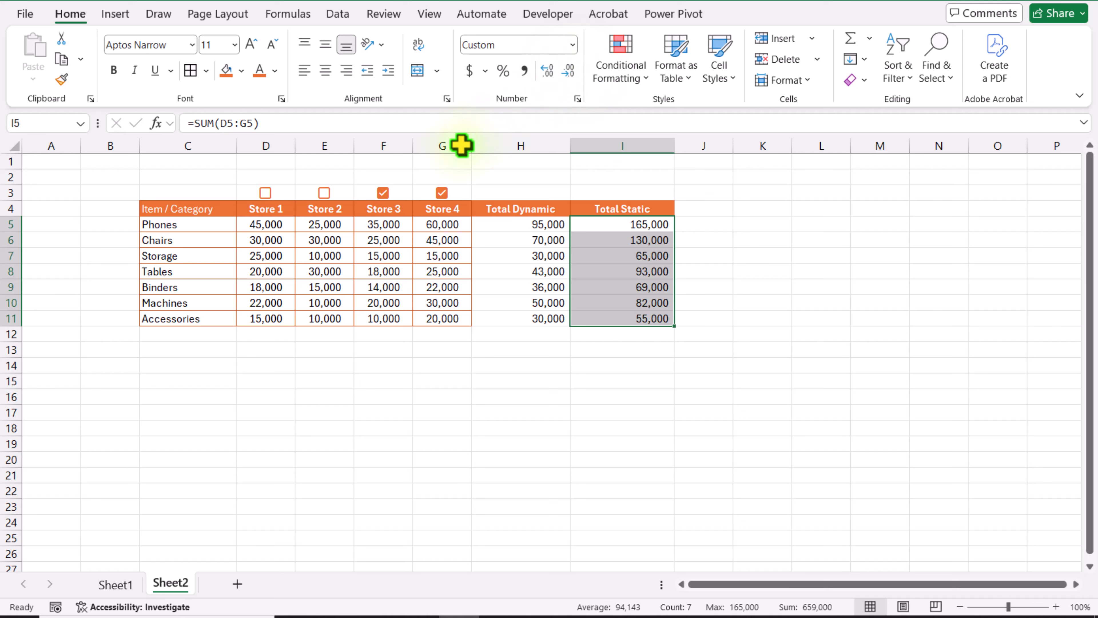
# Step: Add the row labels "Total Dynamic" in C12 and "Total Static" in C13, below Accessories
pyautogui.click(173, 338)
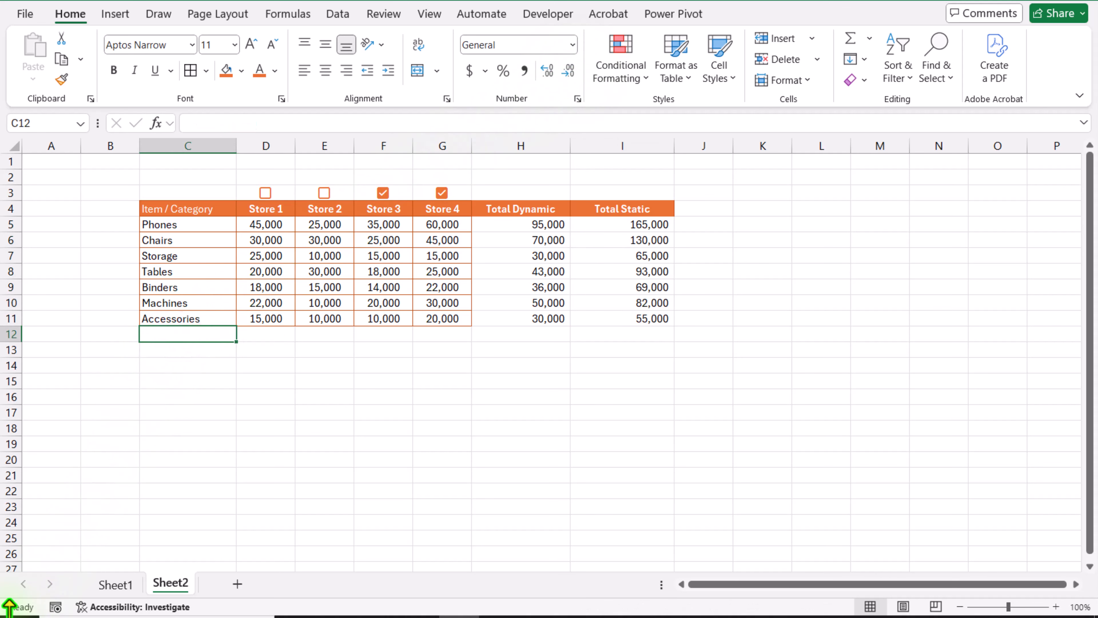
pyautogui.write('Total Dynamic')
pyautogui.press('Return')
pyautogui.write('Total')
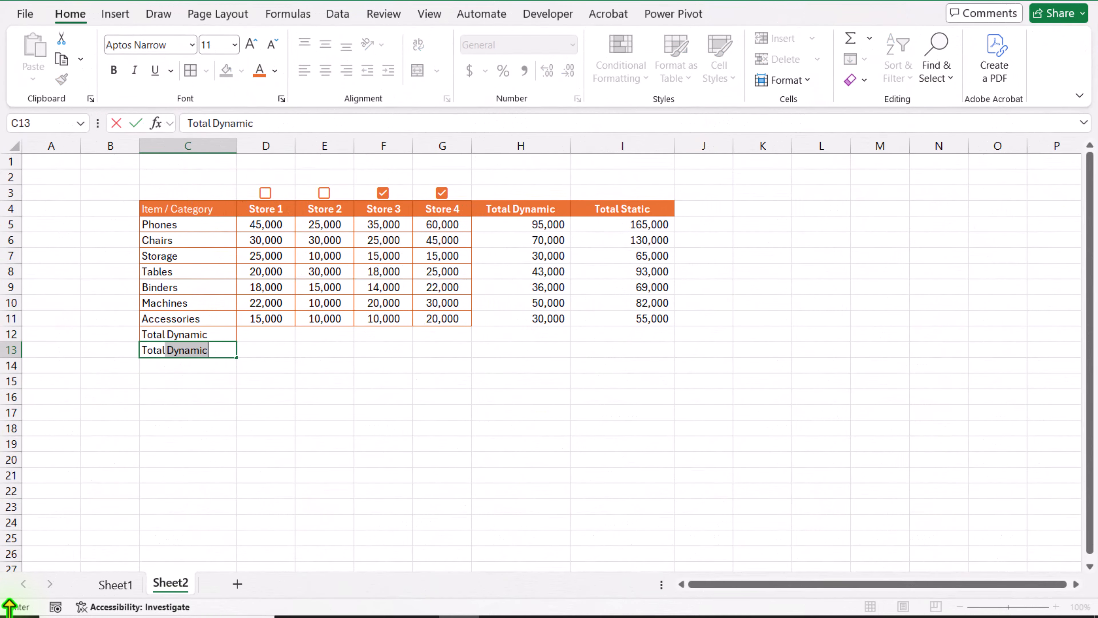
pyautogui.write(' Static')
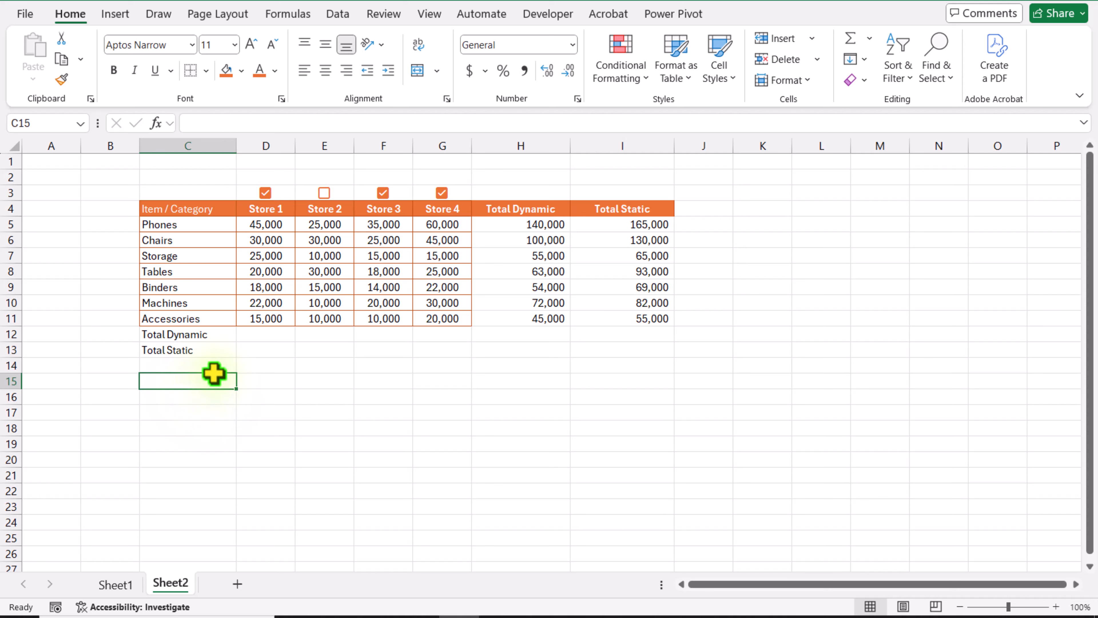
# Step: Enter =--(D3)*SUM(D5:D11) in D12 to total Store 1 sales only when its checkbox is ticked
pyautogui.click(264, 335)
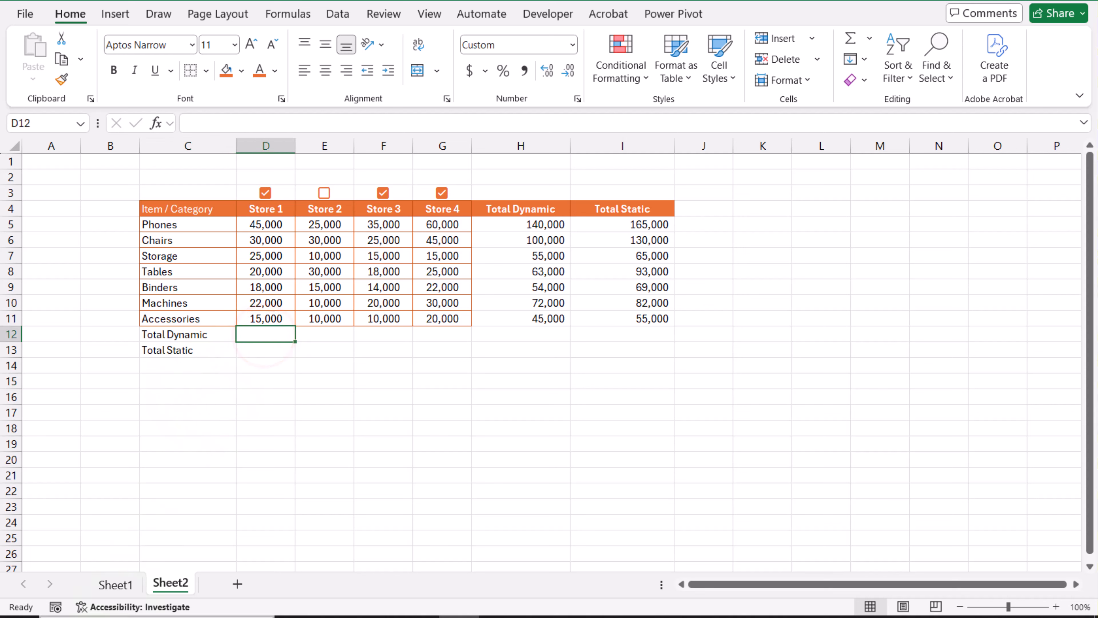
pyautogui.write('=--(')
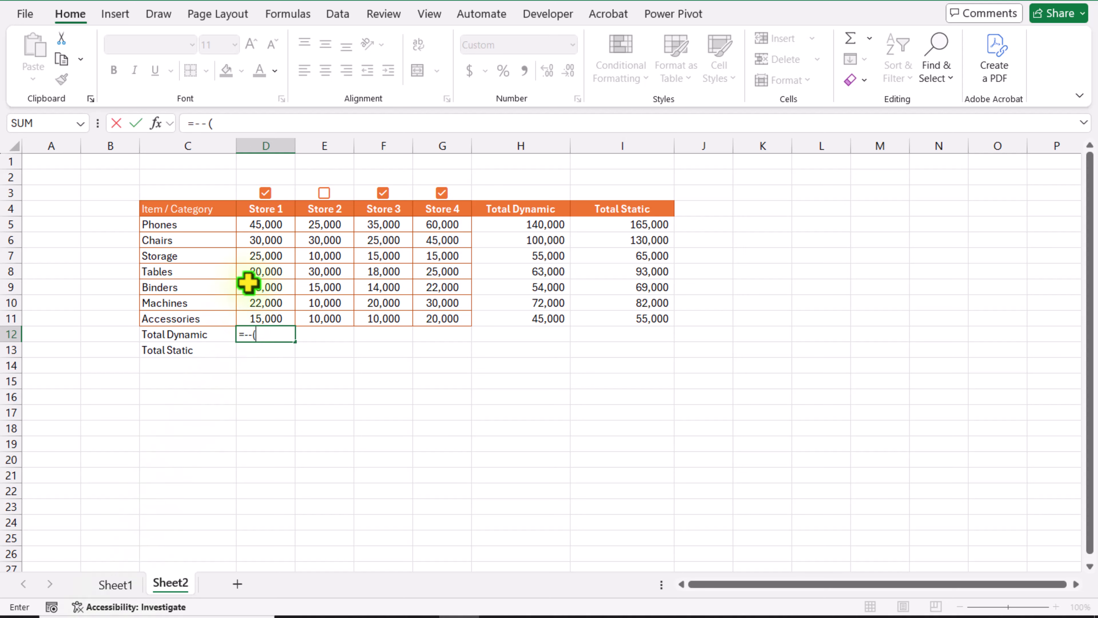
pyautogui.click(284, 195)
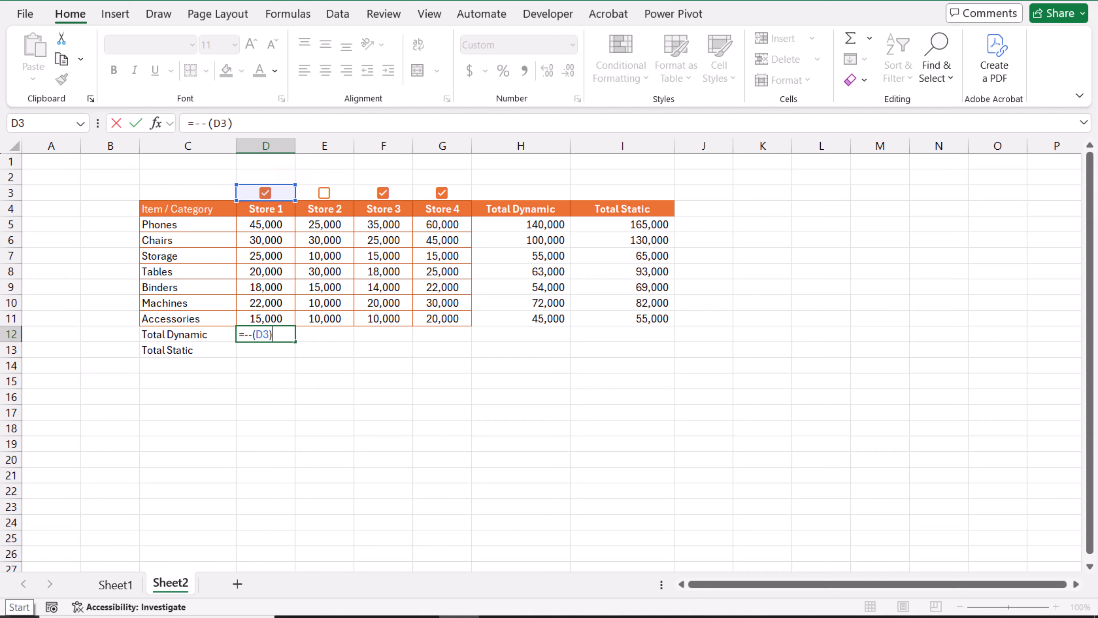
pyautogui.write(')*Sum(')
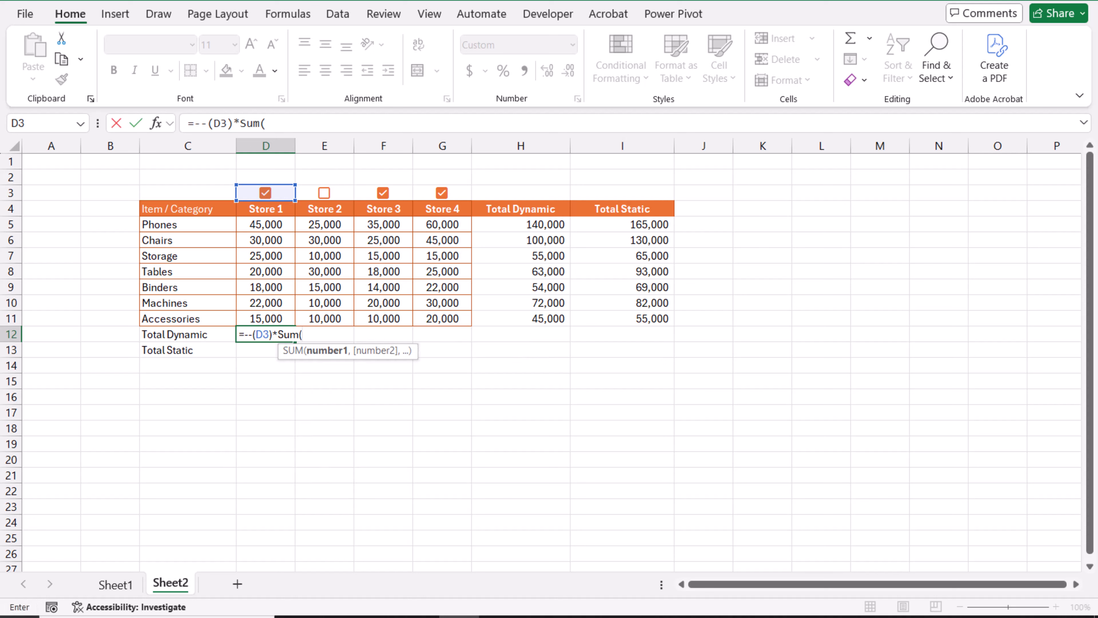
pyautogui.moveTo(253, 225); pyautogui.dragTo(262, 310)
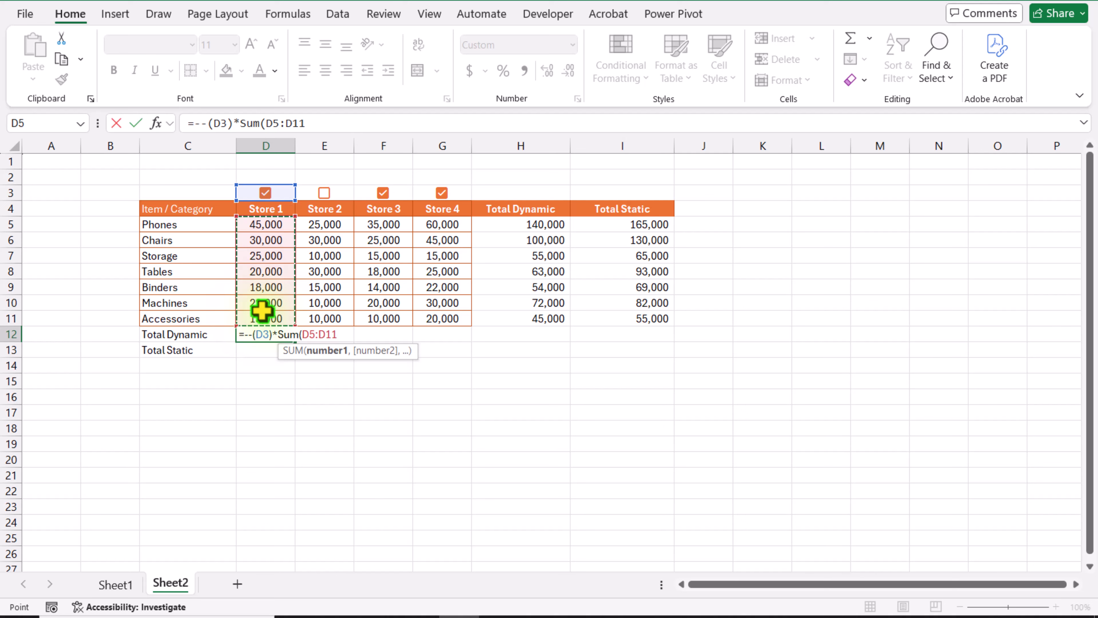
pyautogui.press('Return')
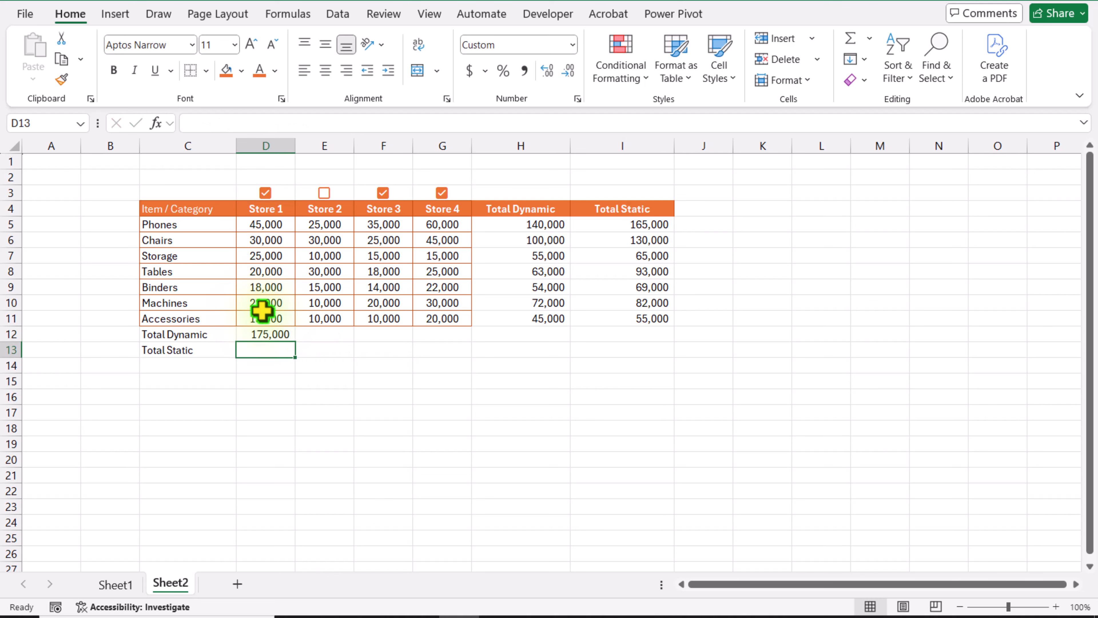
# Step: Test the Store 1 checkbox by unticking and reticking it, and fill the Total Dynamic formula from D12 across to G12
pyautogui.click(265, 193)
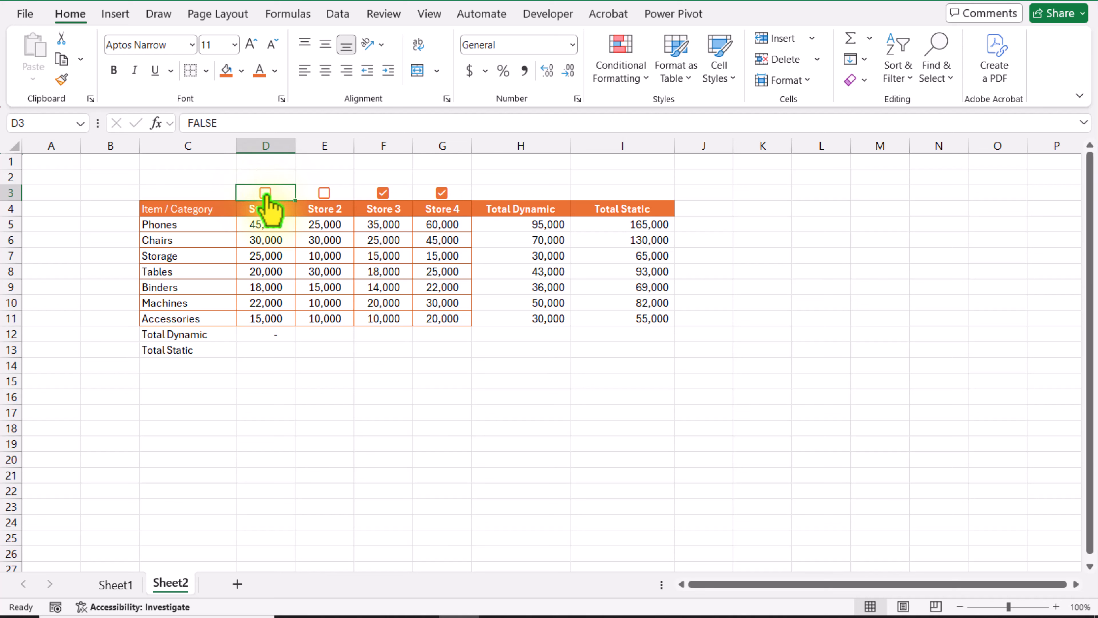
pyautogui.click(266, 193)
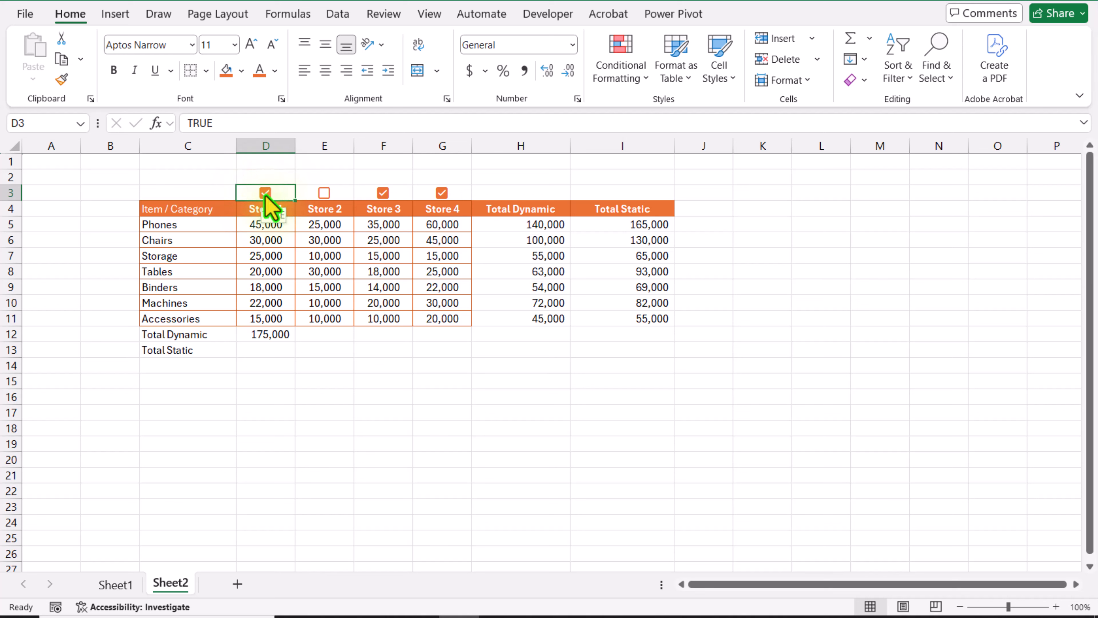
pyautogui.click(282, 332)
pyautogui.moveTo(295, 341); pyautogui.dragTo(464, 350)
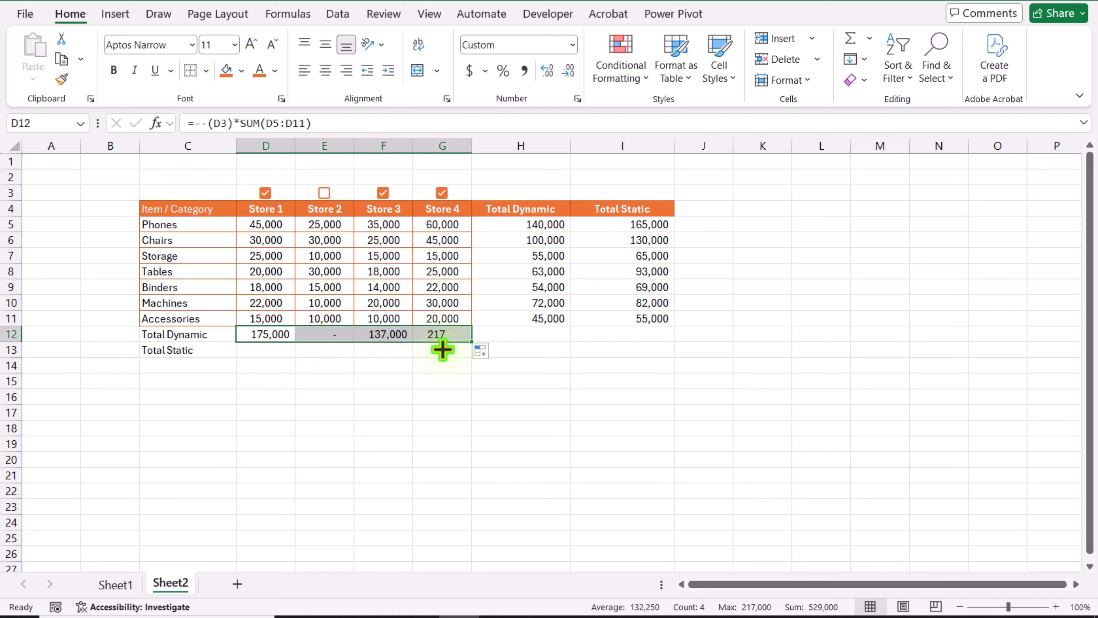
# Step: Enter =SUM(D5:D11) in D13 as the Store 1 static total and fill it across to G13
pyautogui.click(271, 352)
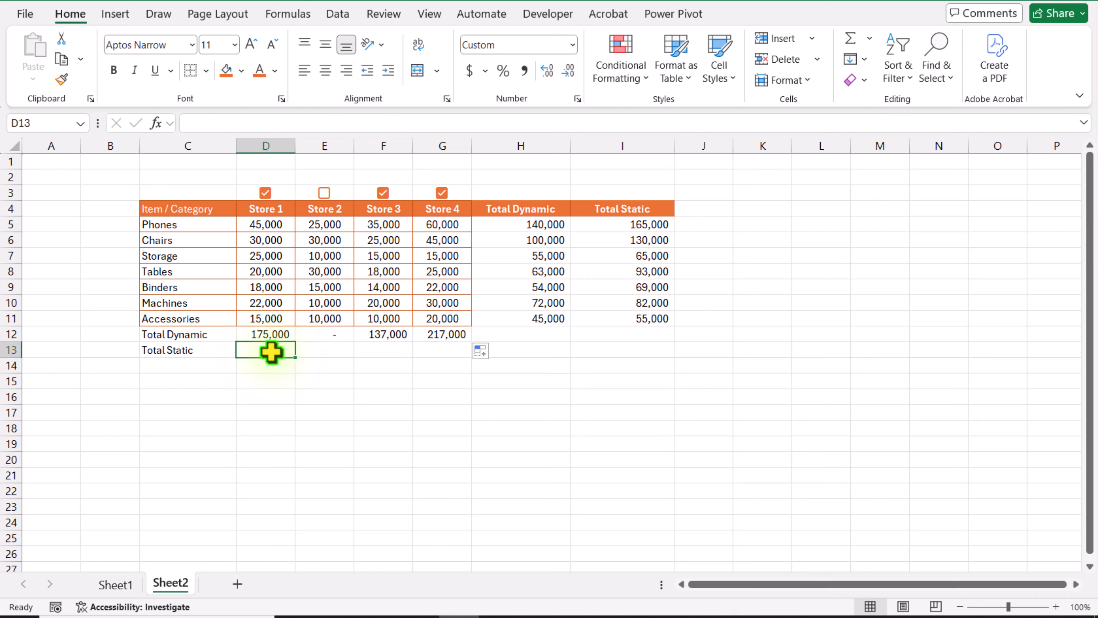
pyautogui.write('=sum(')
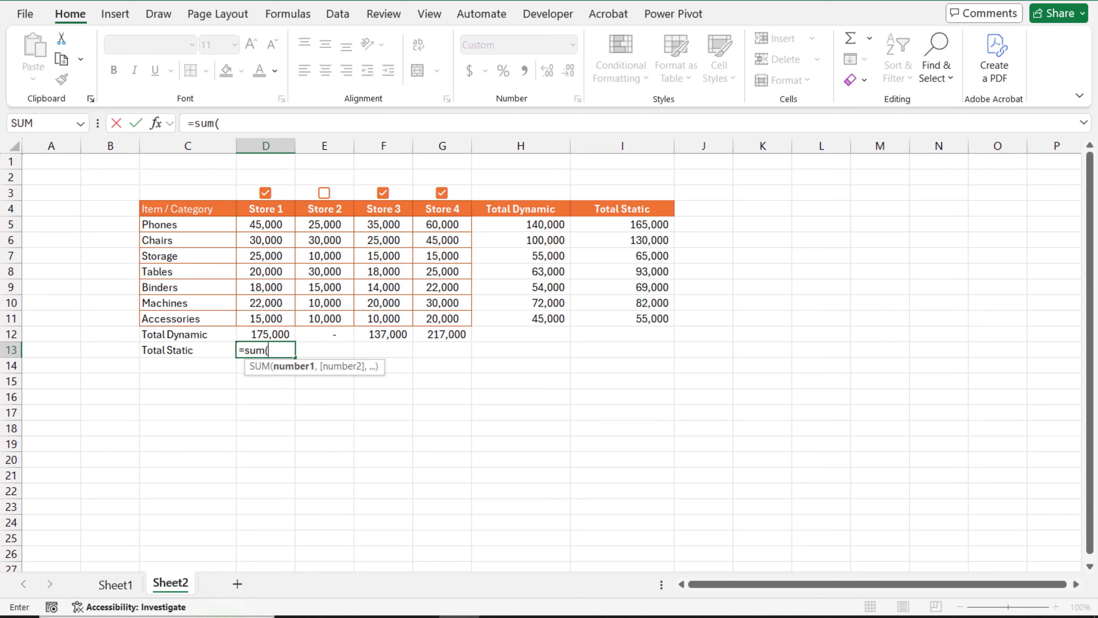
pyautogui.moveTo(263, 226); pyautogui.dragTo(279, 316)
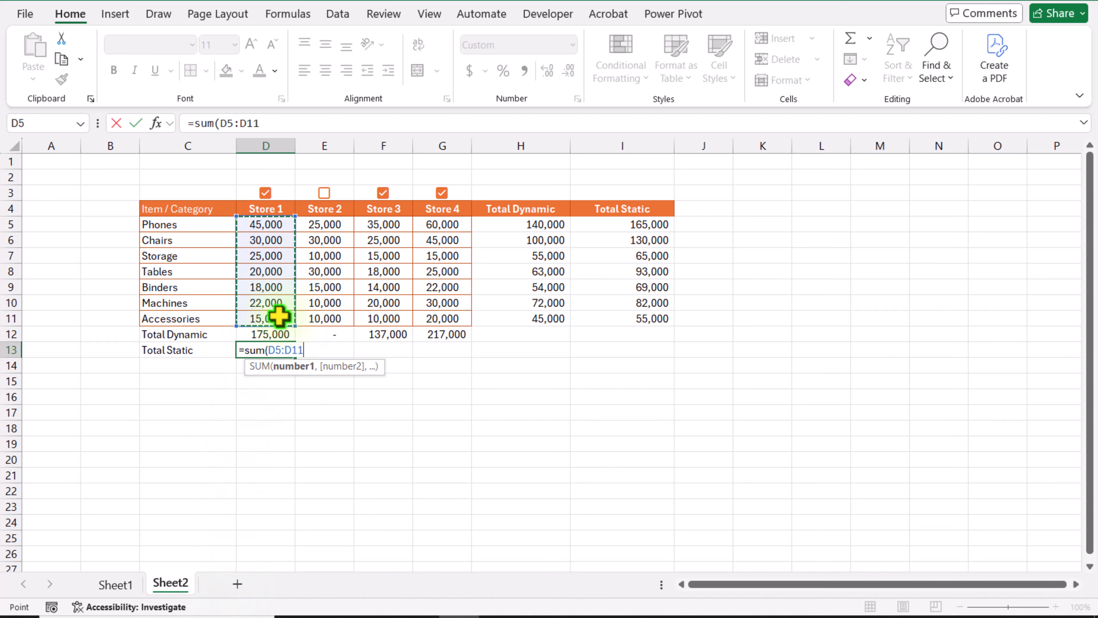
pyautogui.press('Return')
pyautogui.click(276, 349)
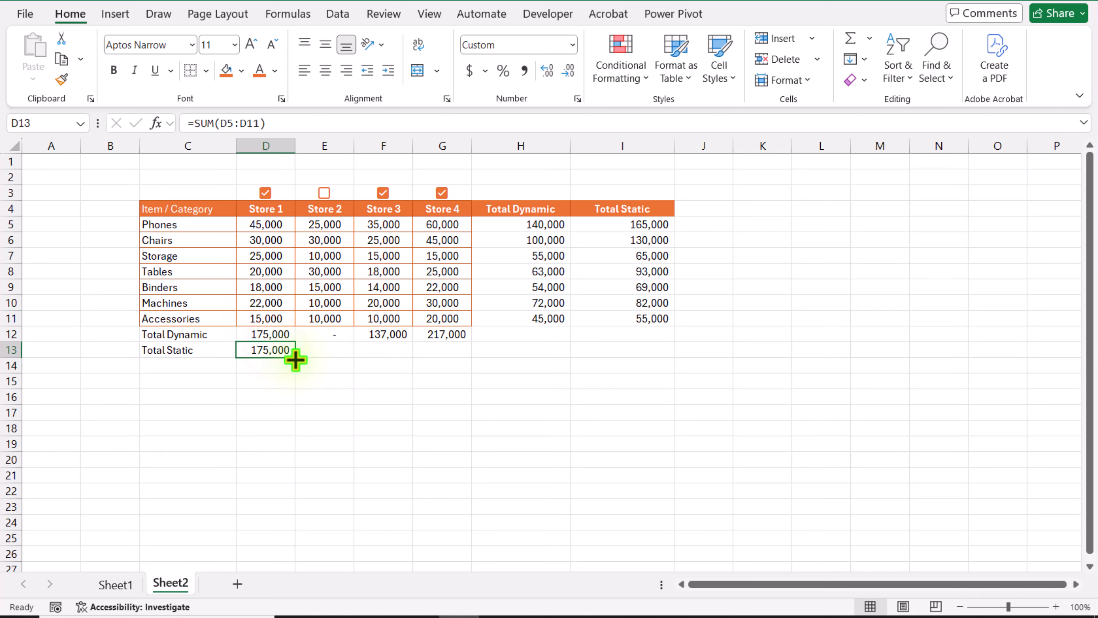
pyautogui.moveTo(295, 359); pyautogui.dragTo(452, 369)
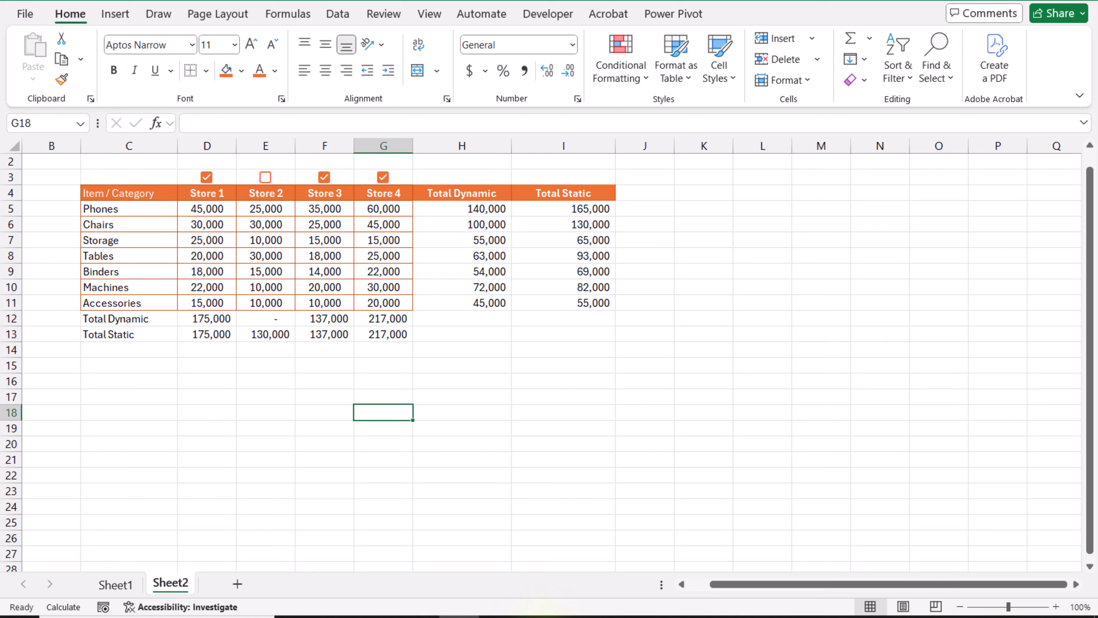
# Step: Insert a Clustered Bar chart from the item categories in C4:C11 and the dynamic and static totals in H4:I11
pyautogui.moveTo(140, 190); pyautogui.dragTo(117, 297)
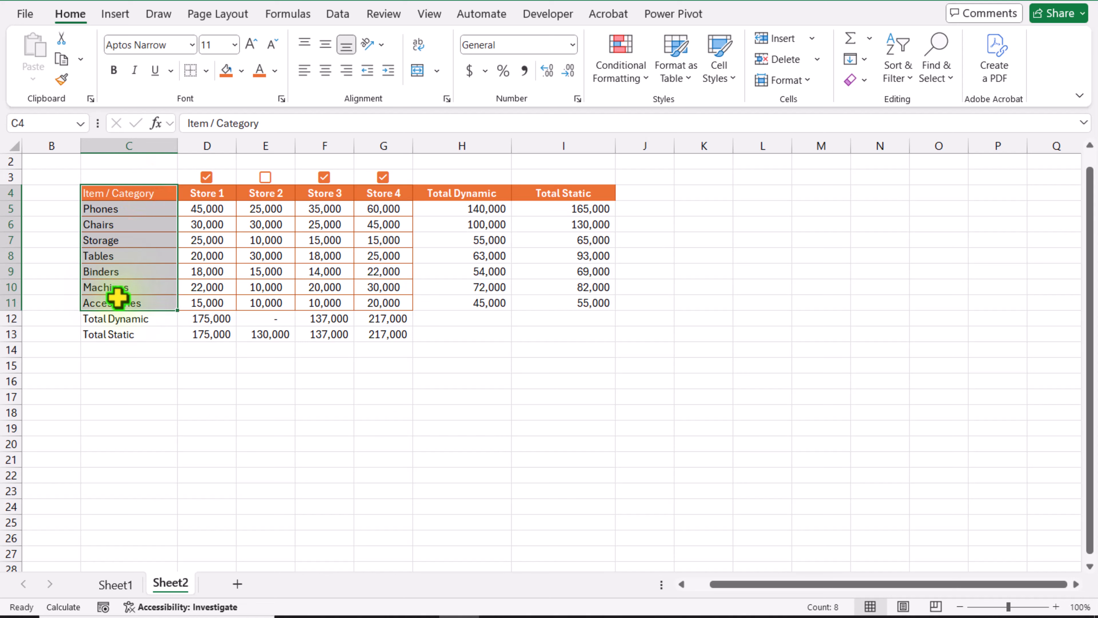
pyautogui.keyDown('ctrl'); pyautogui.moveTo(447, 193); pyautogui.dragTo(575, 304); pyautogui.keyUp('ctrl')
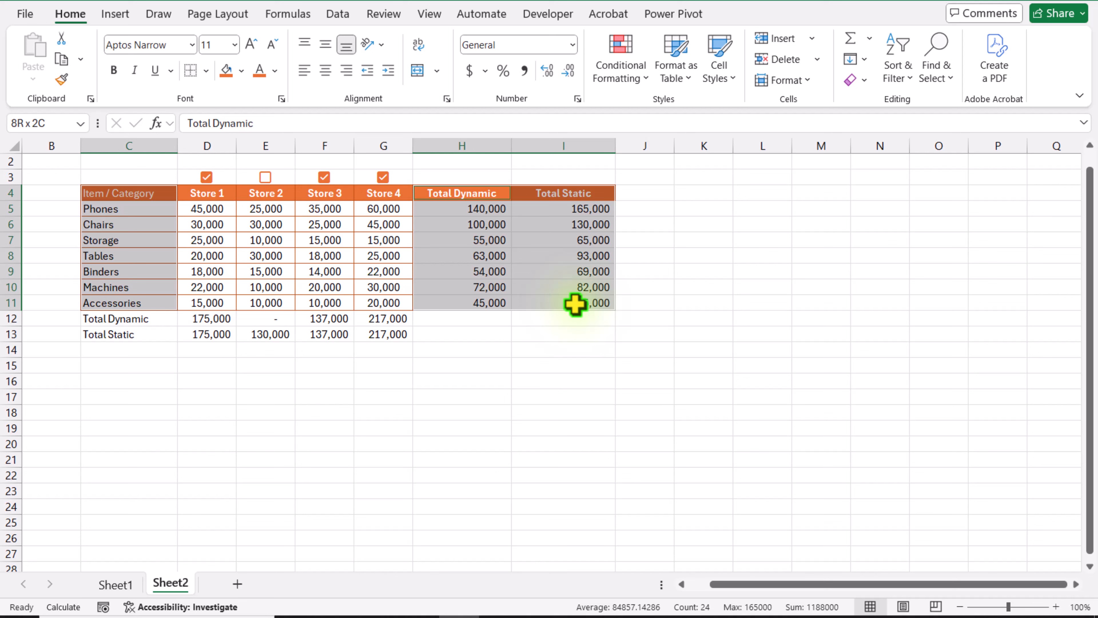
pyautogui.click(115, 15)
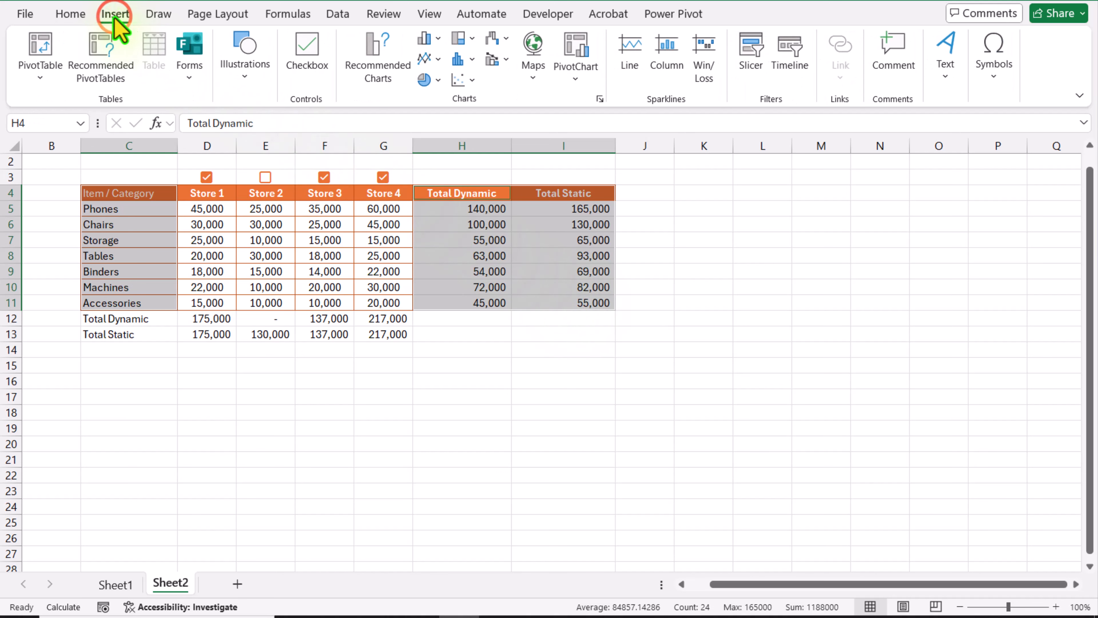
pyautogui.click(371, 63)
pyautogui.click(418, 82)
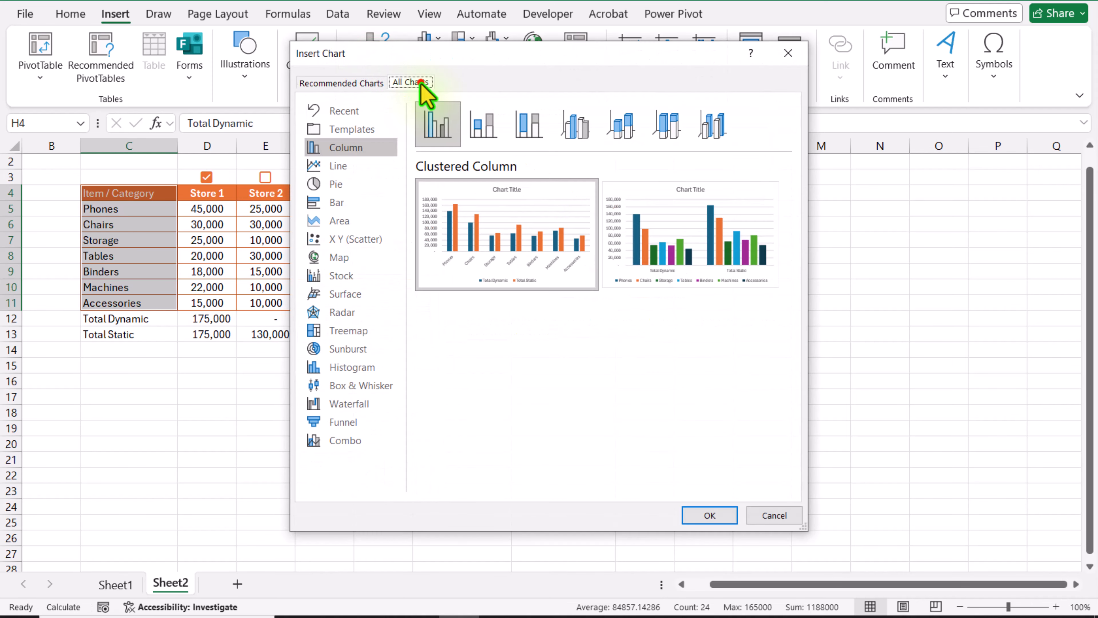
pyautogui.click(364, 201)
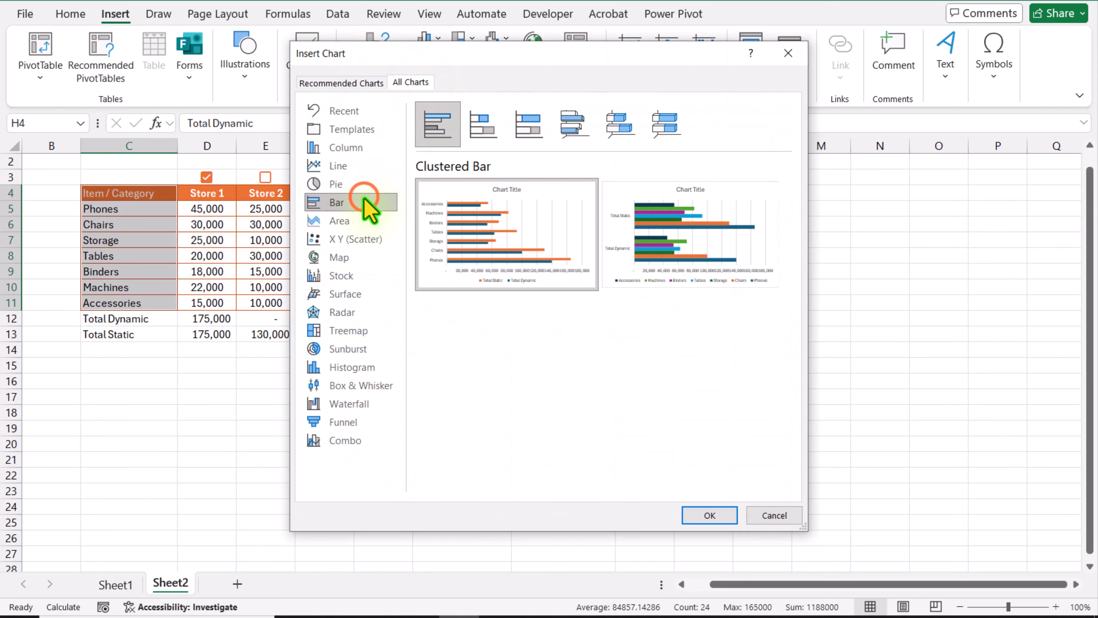
pyautogui.click(489, 200)
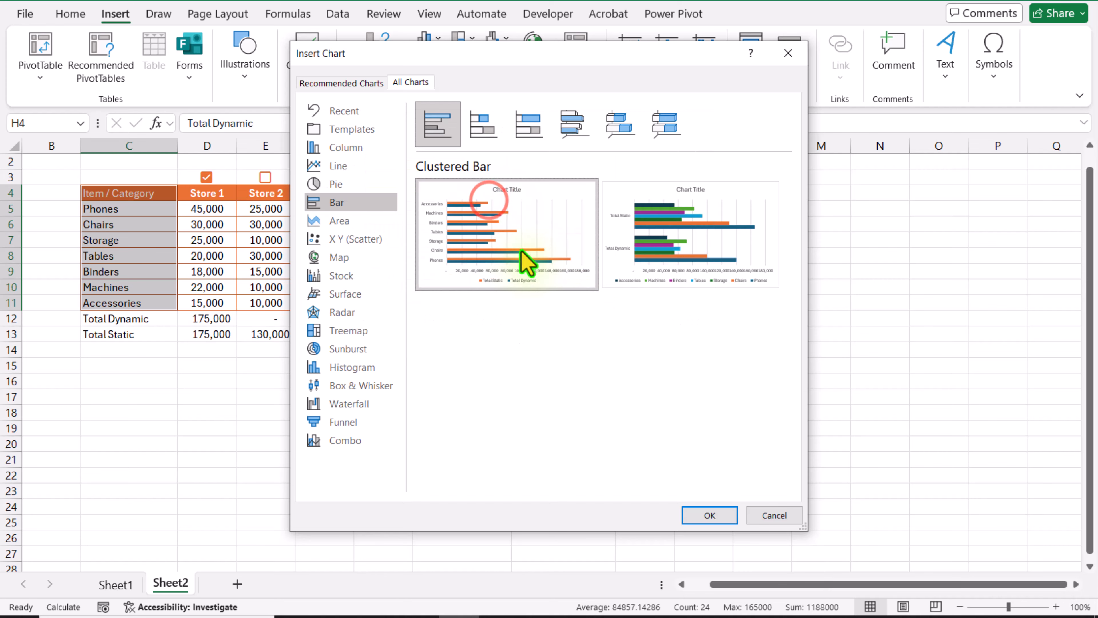
pyautogui.click(709, 515)
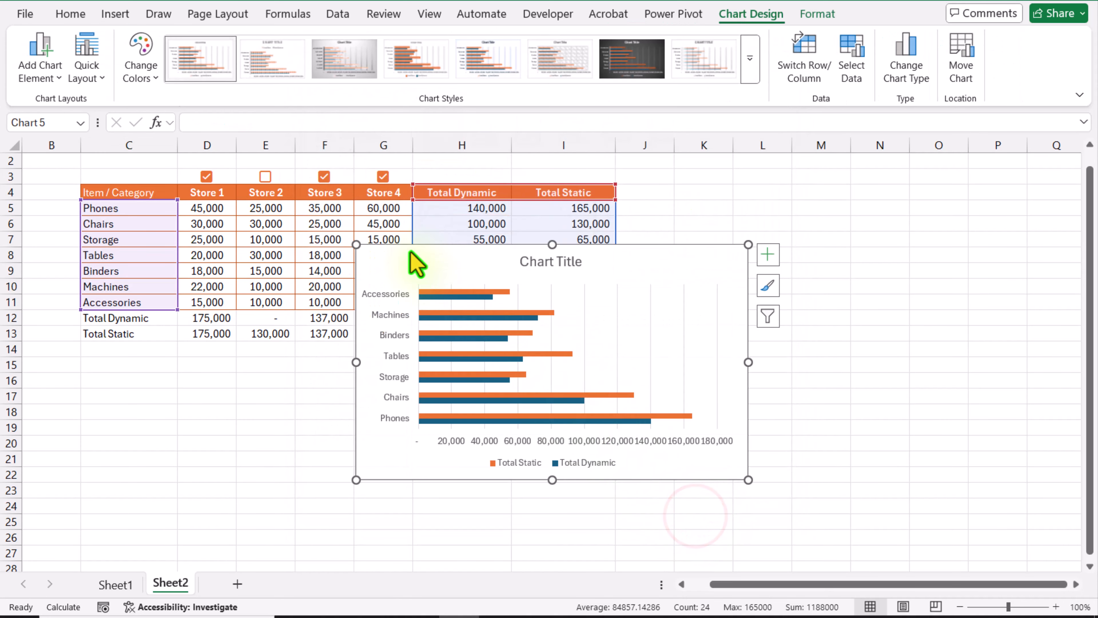
# Step: Move the bar chart below the data table, starting around row 15, and delete its chart title
pyautogui.moveTo(413, 259); pyautogui.dragTo(244, 369)
pyautogui.scroll(-2, 249, 372)
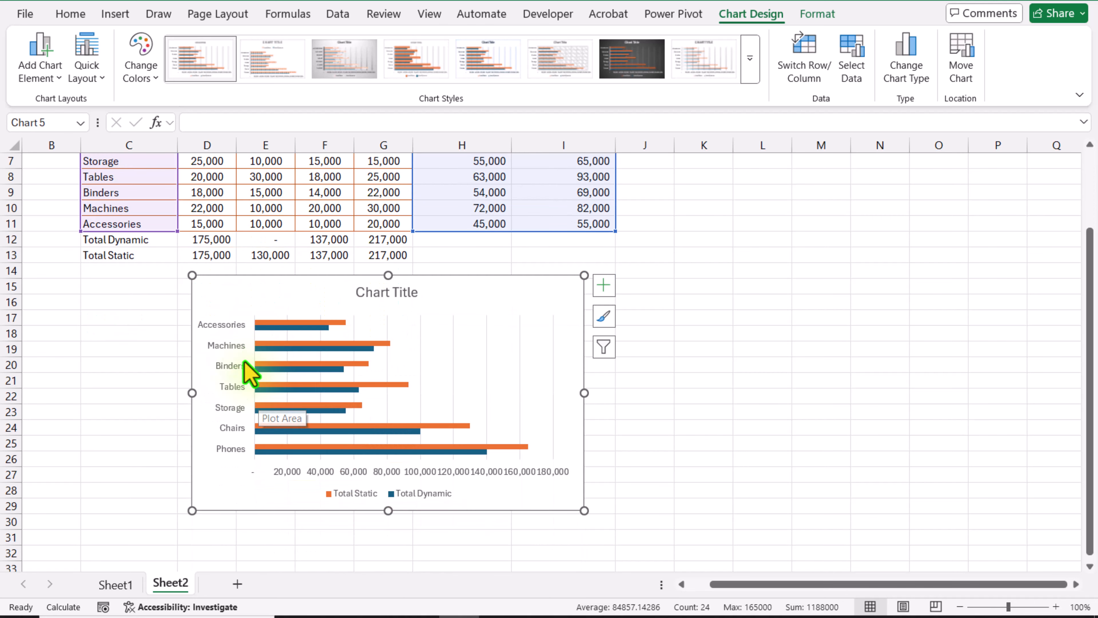
pyautogui.click(399, 298)
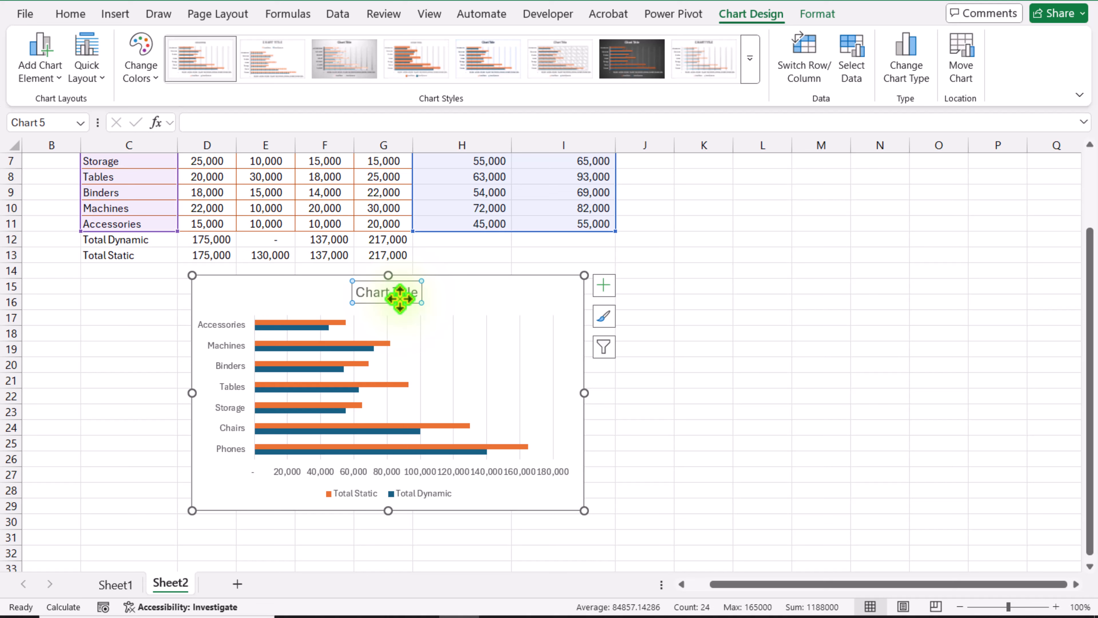
pyautogui.press('Delete')
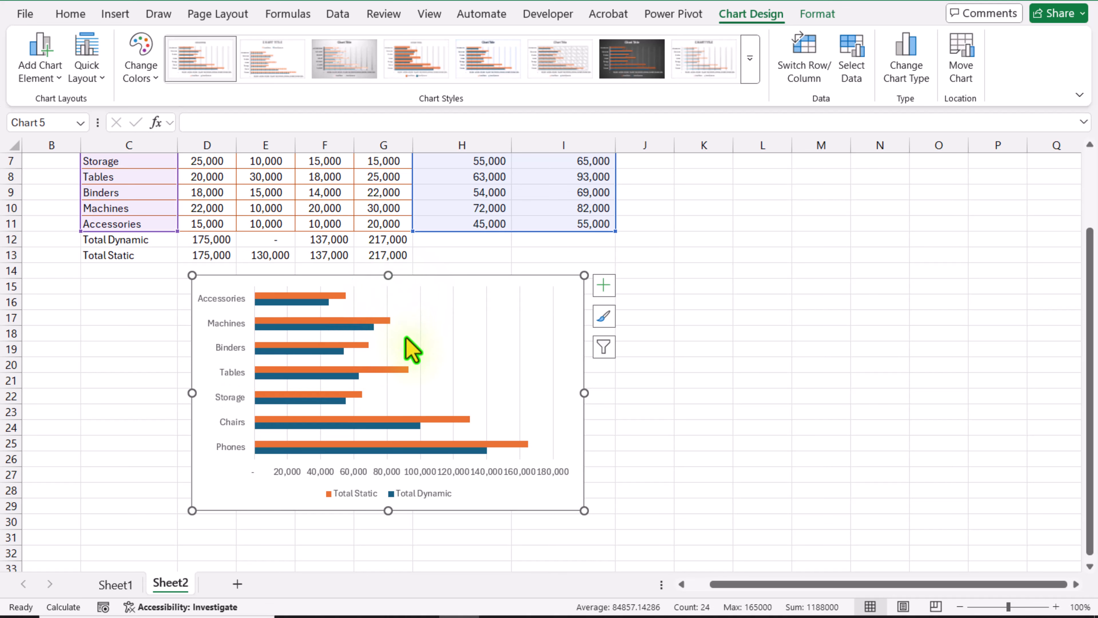
# Step: Set the bar chart's series overlap to 100% and its gap width to 15%
pyautogui.click(426, 450)
pyautogui.rightClick(427, 453)
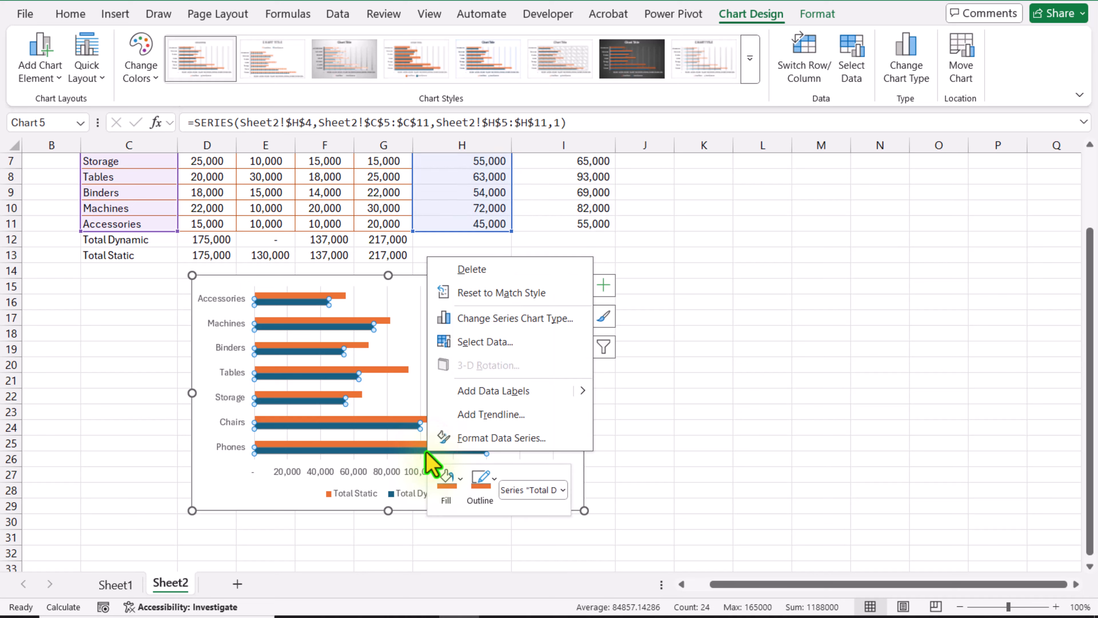
pyautogui.click(473, 438)
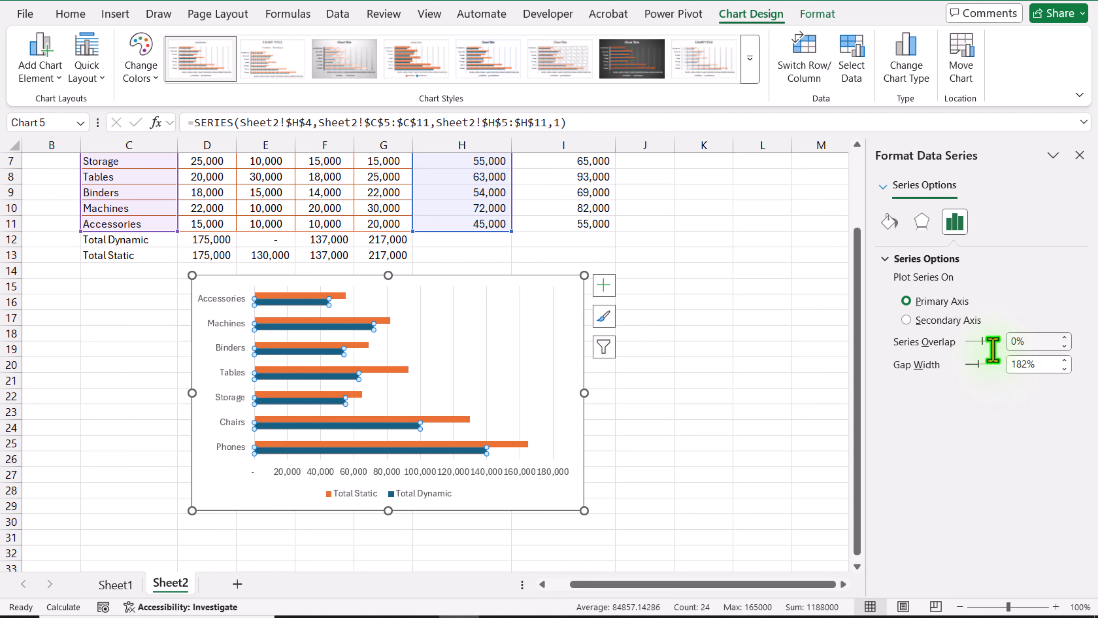
pyautogui.doubleClick(1018, 342)
pyautogui.write('100')
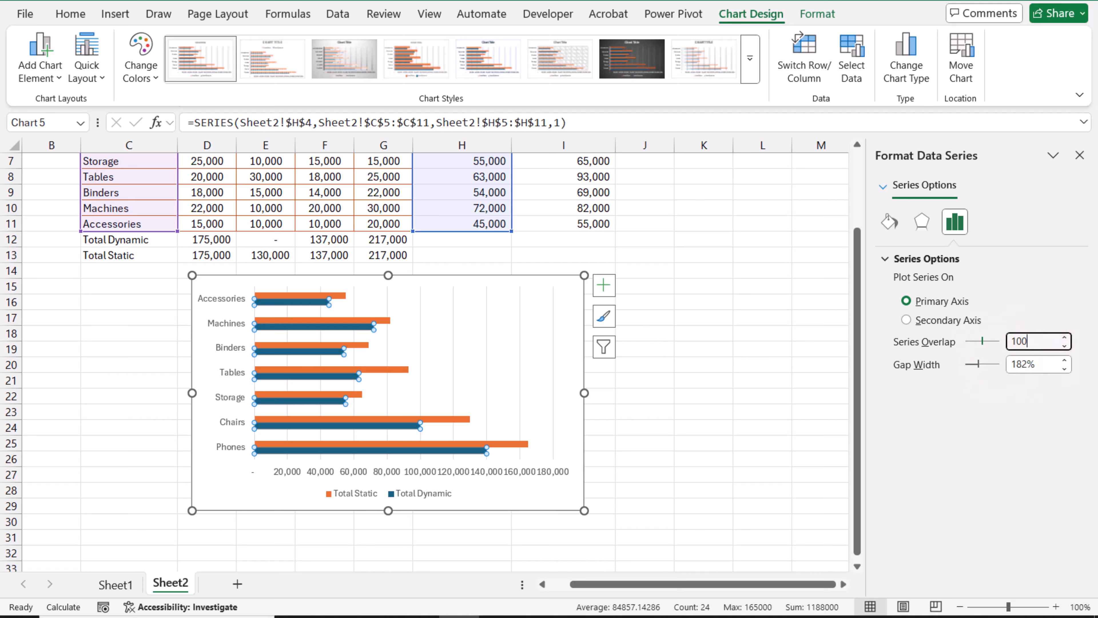
pyautogui.press('Return')
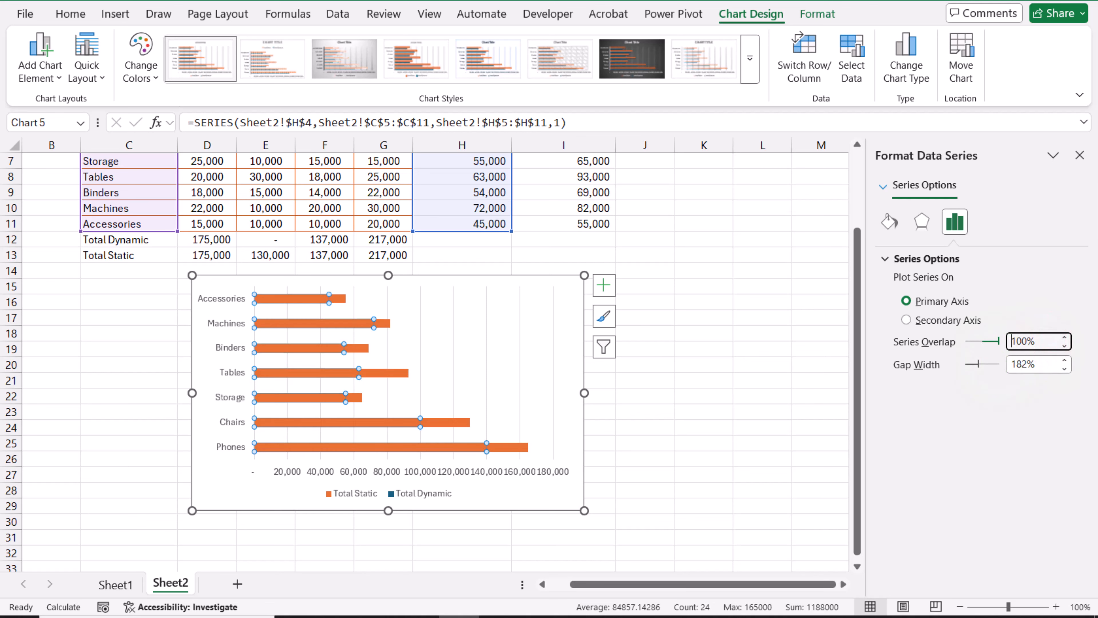
pyautogui.doubleClick(1037, 370)
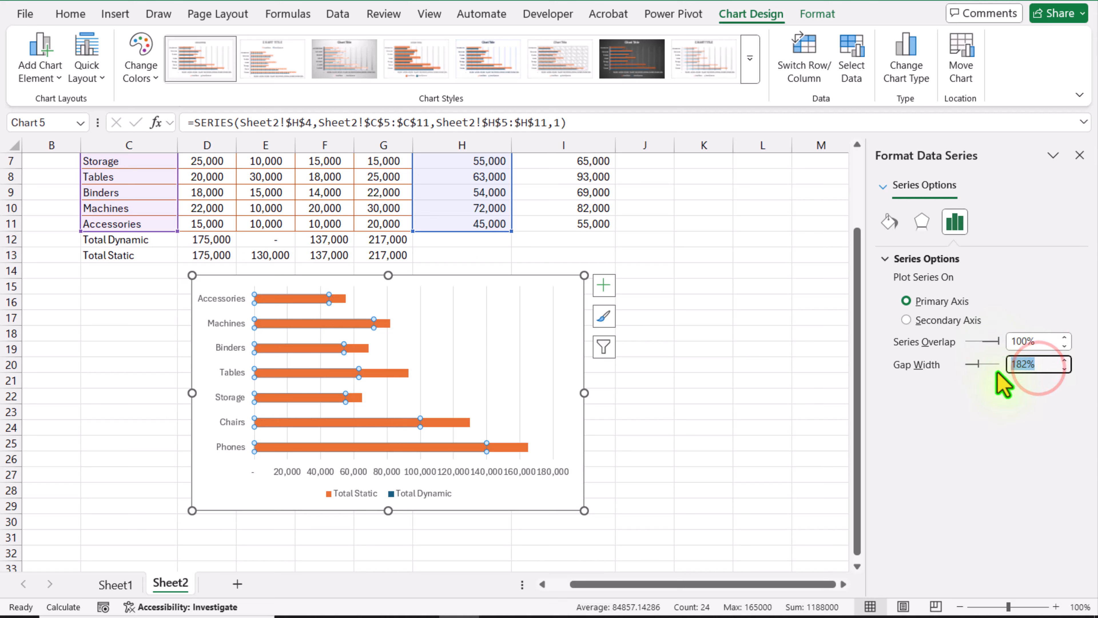
pyautogui.write('1')
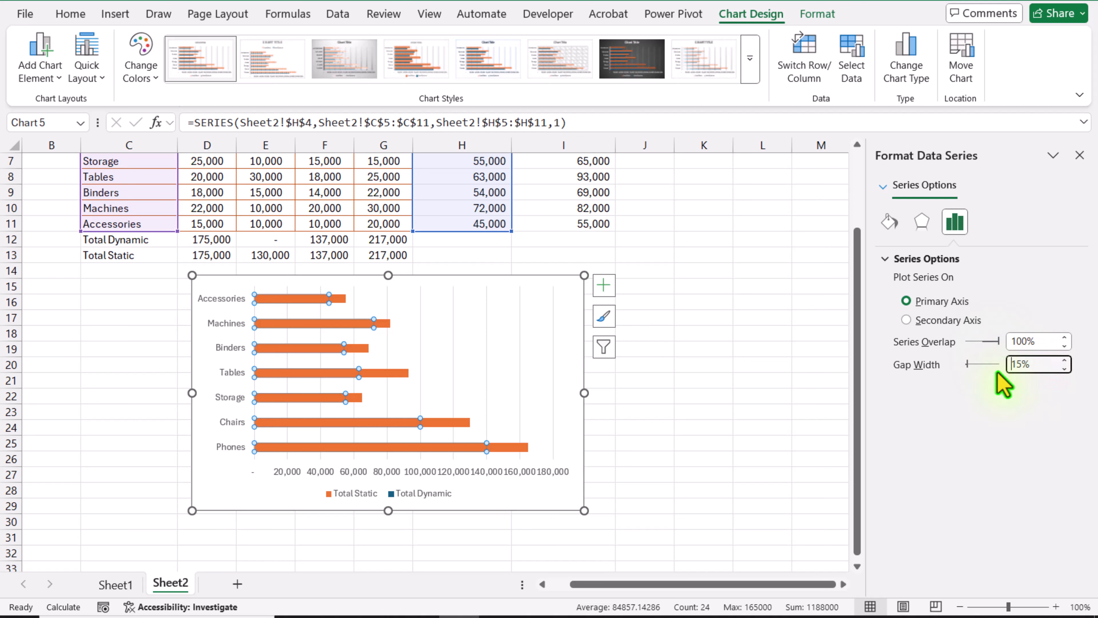
pyautogui.click(997, 372)
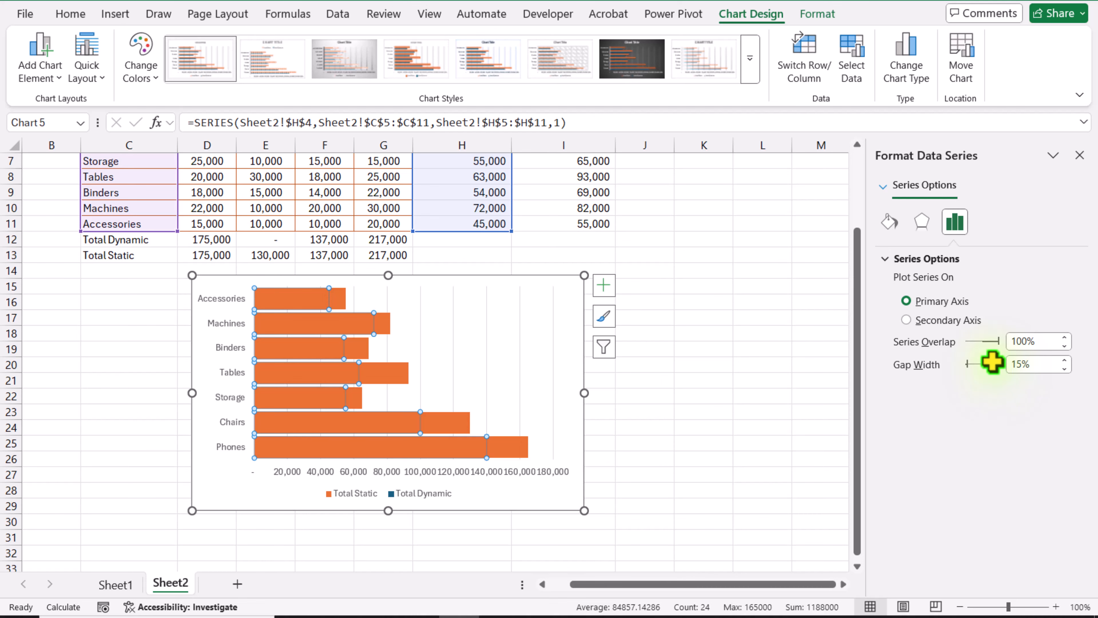
# Step: Reorder the chart's data series so that Total Dynamic comes after Total Static
pyautogui.click(851, 80)
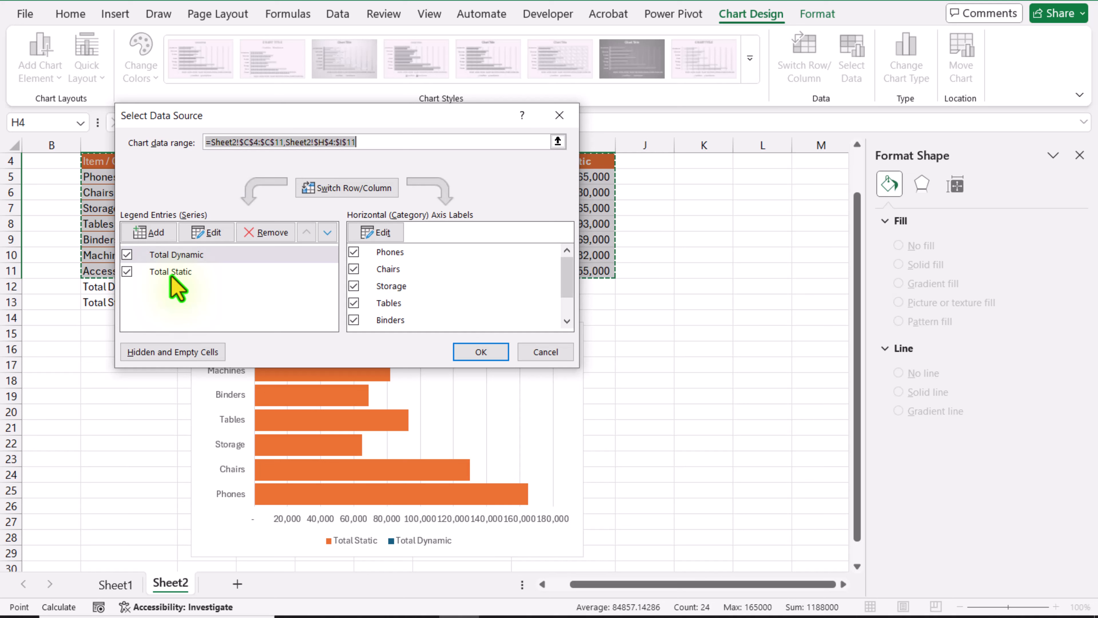
pyautogui.click(216, 256)
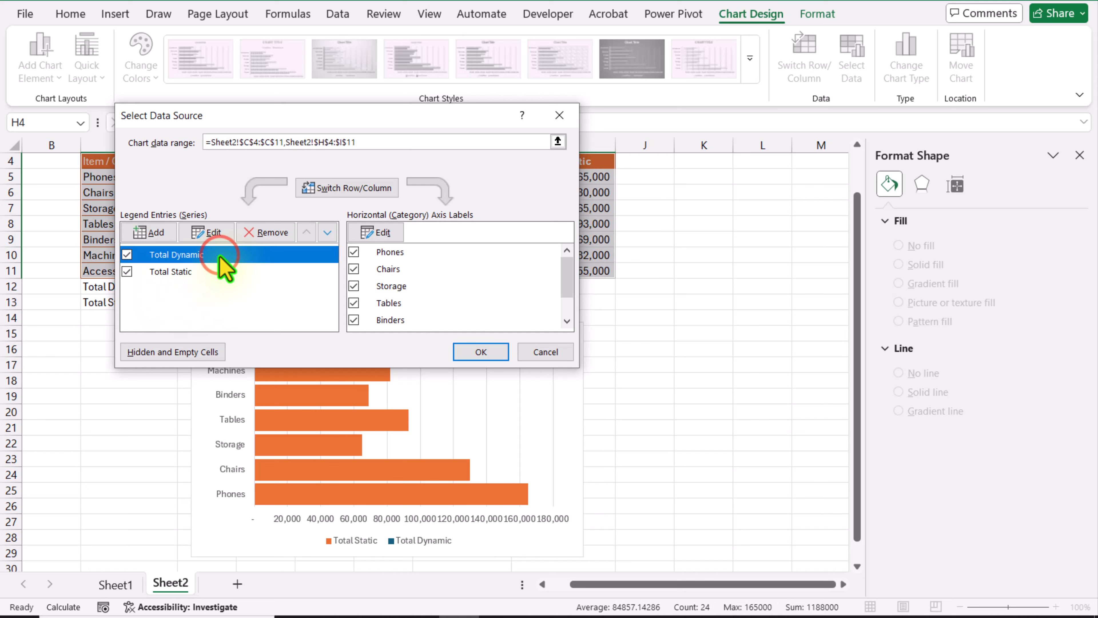
pyautogui.click(328, 232)
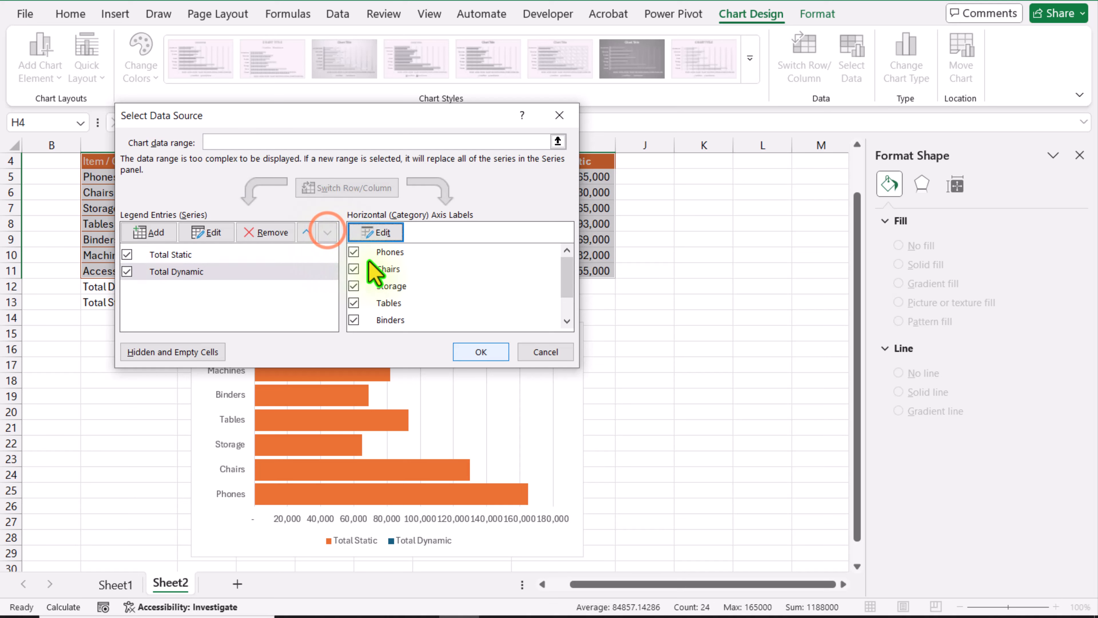
pyautogui.click(500, 355)
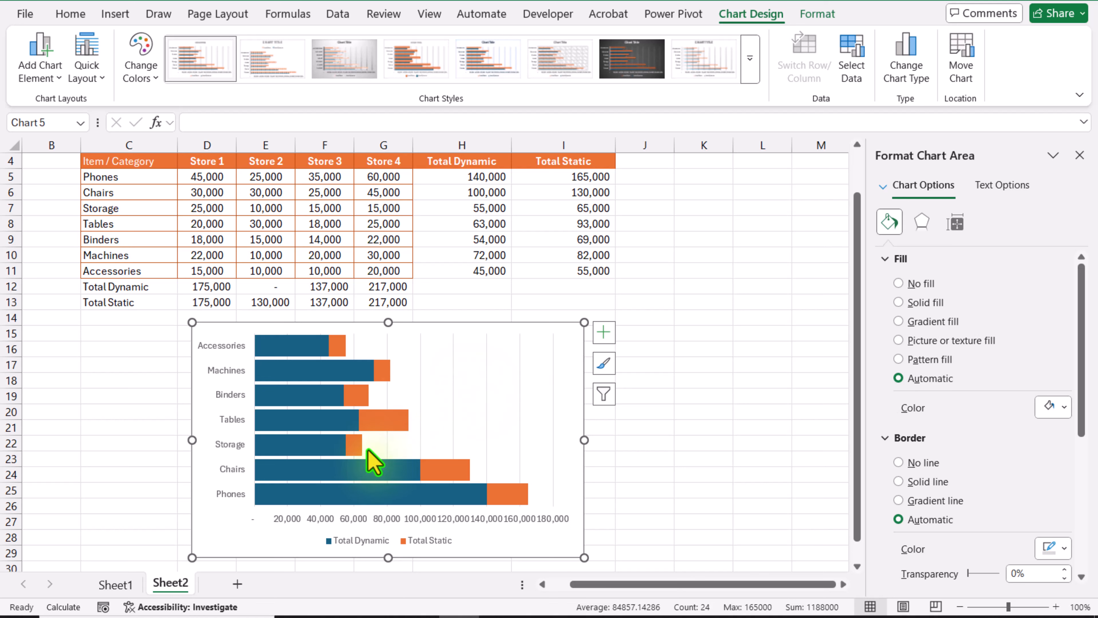
# Step: Fill the Total Static bars with the lightest orange theme tint and the Total Dynamic bars with the full theme orange
pyautogui.click(383, 375)
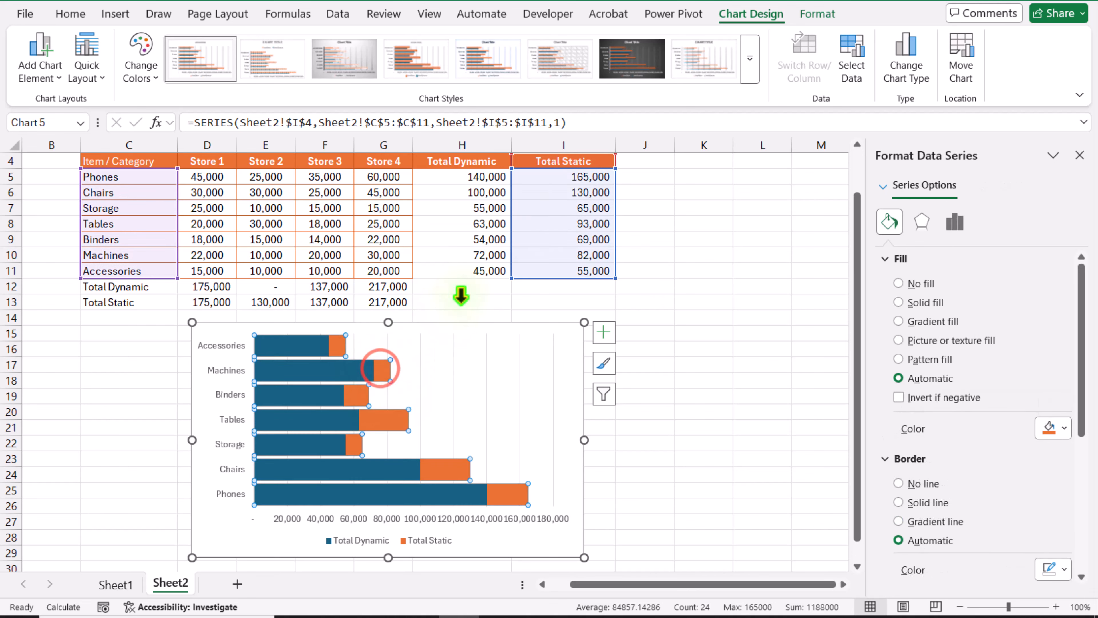
pyautogui.click(818, 13)
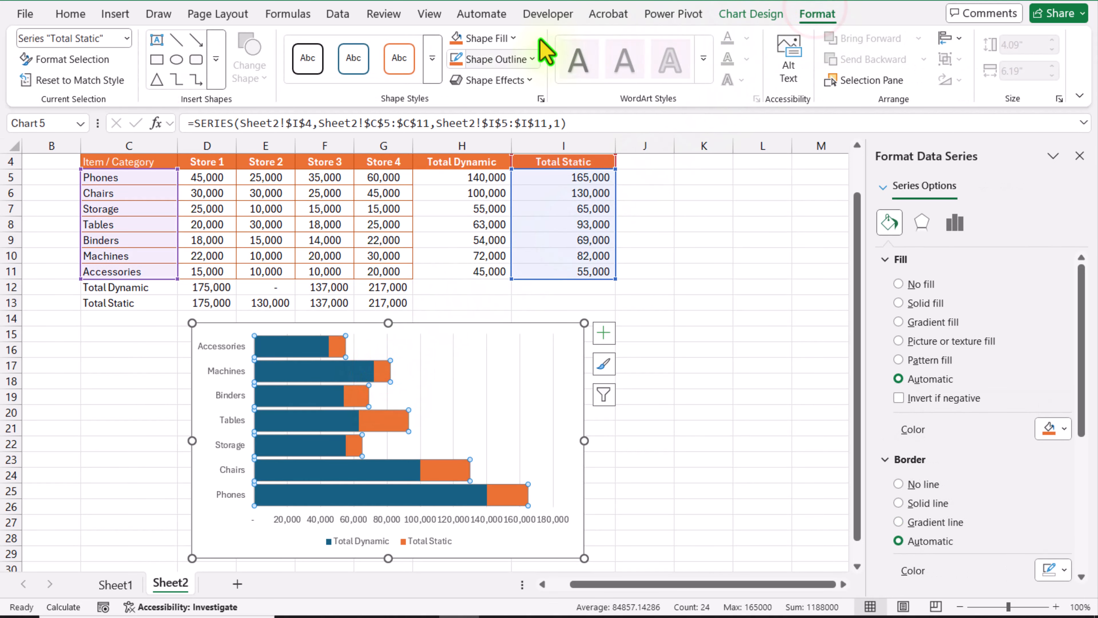
pyautogui.click(511, 38)
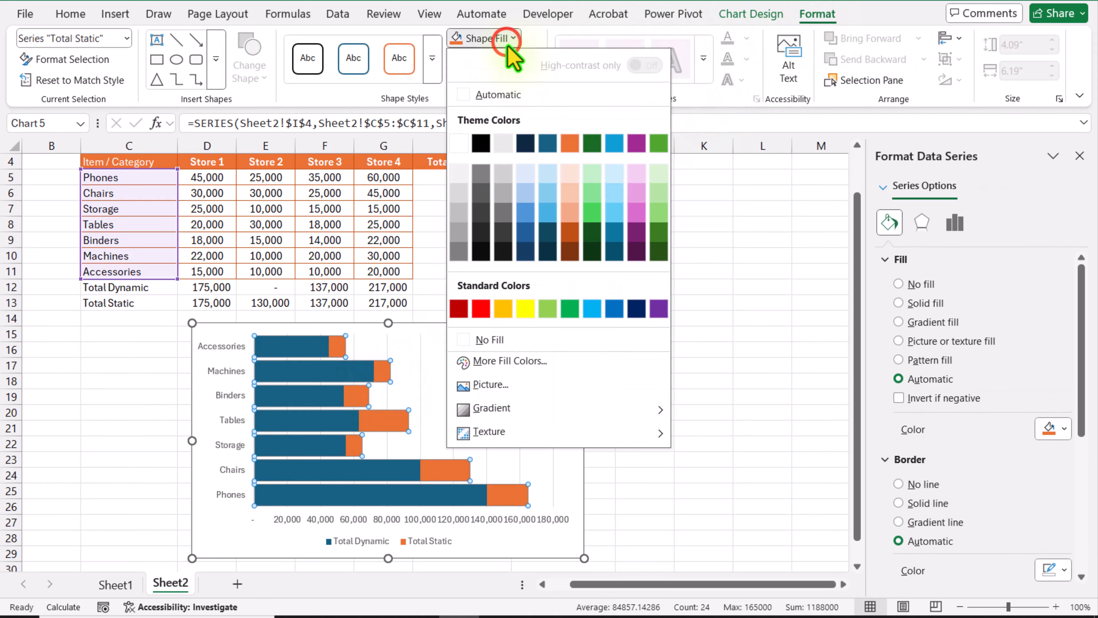
pyautogui.click(569, 175)
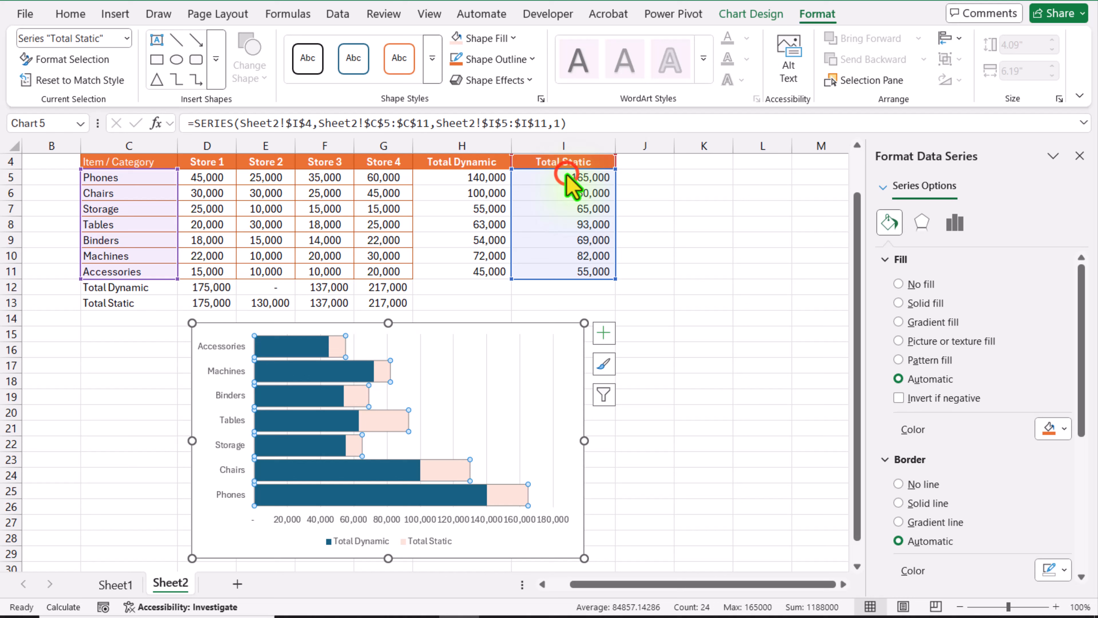
pyautogui.click(315, 346)
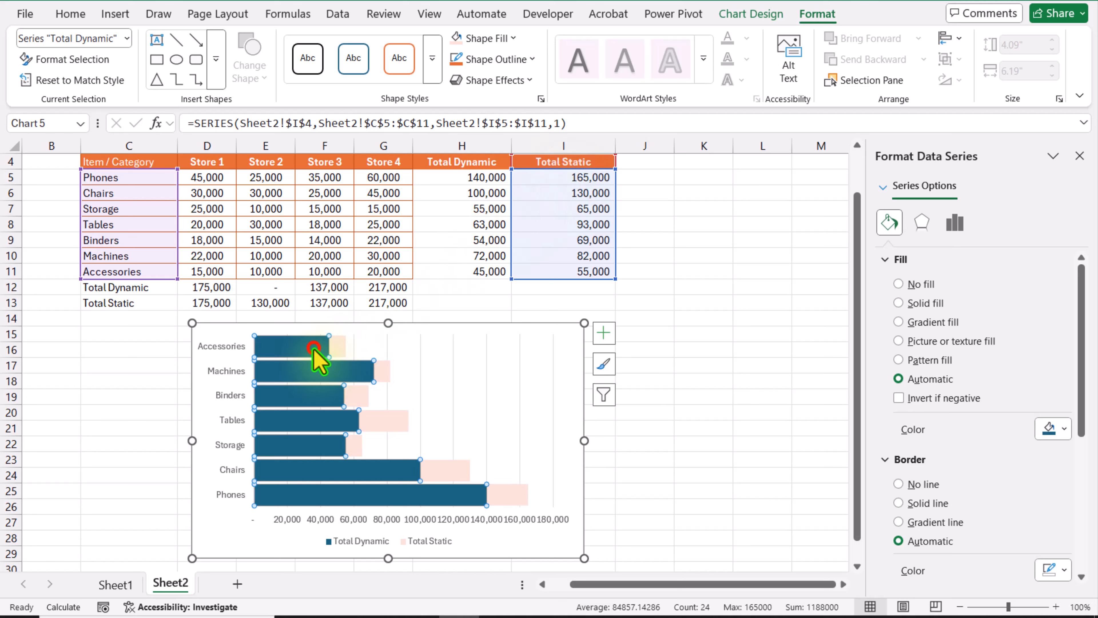
pyautogui.click(497, 40)
pyautogui.click(570, 143)
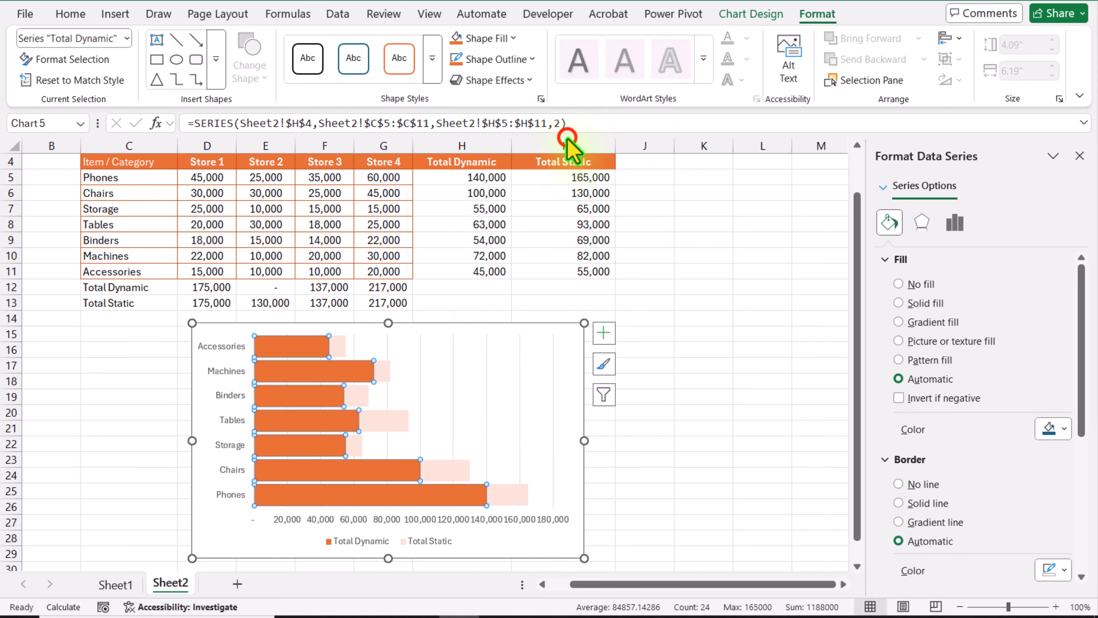
# Step: Delete the chart legend and apply a gradient fill to the Total Dynamic bars
pyautogui.click(367, 543)
pyautogui.press('Delete')
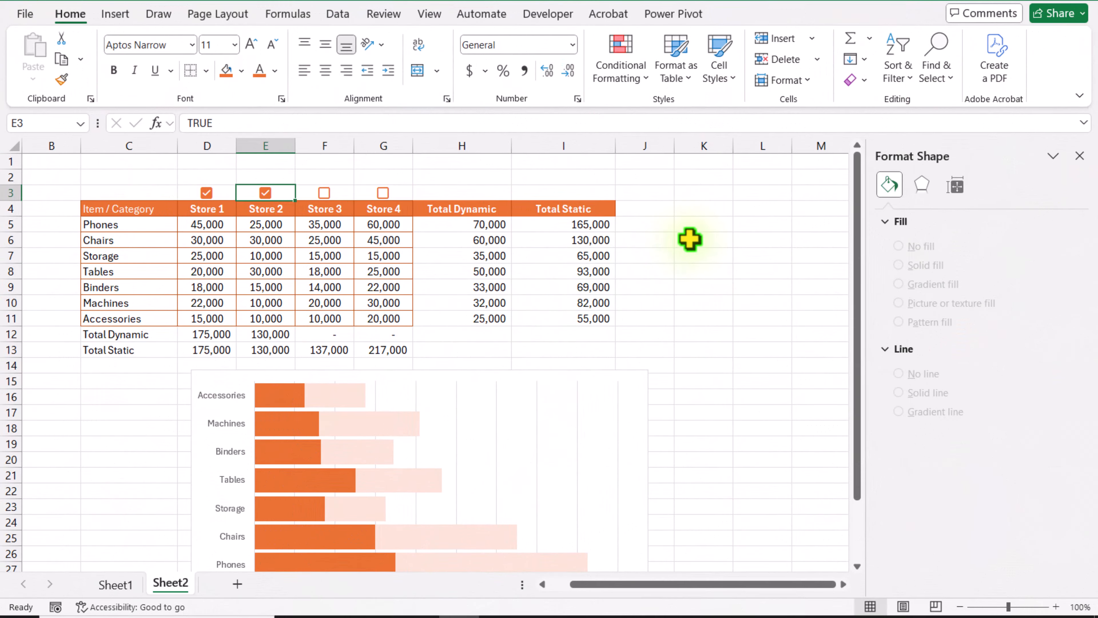
pyautogui.click(287, 395)
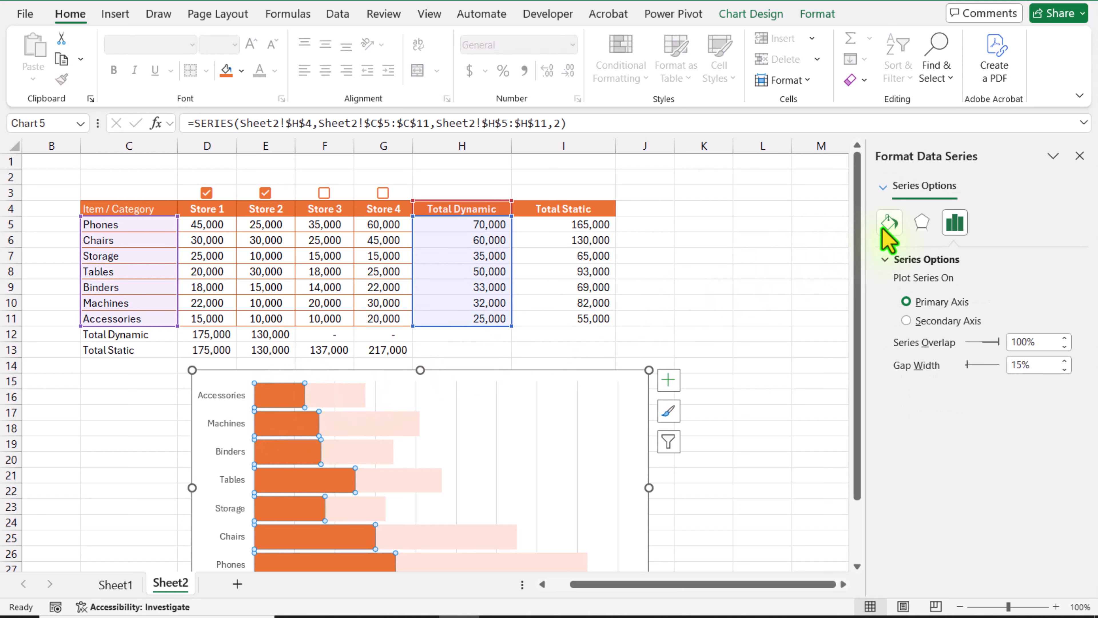
pyautogui.click(884, 227)
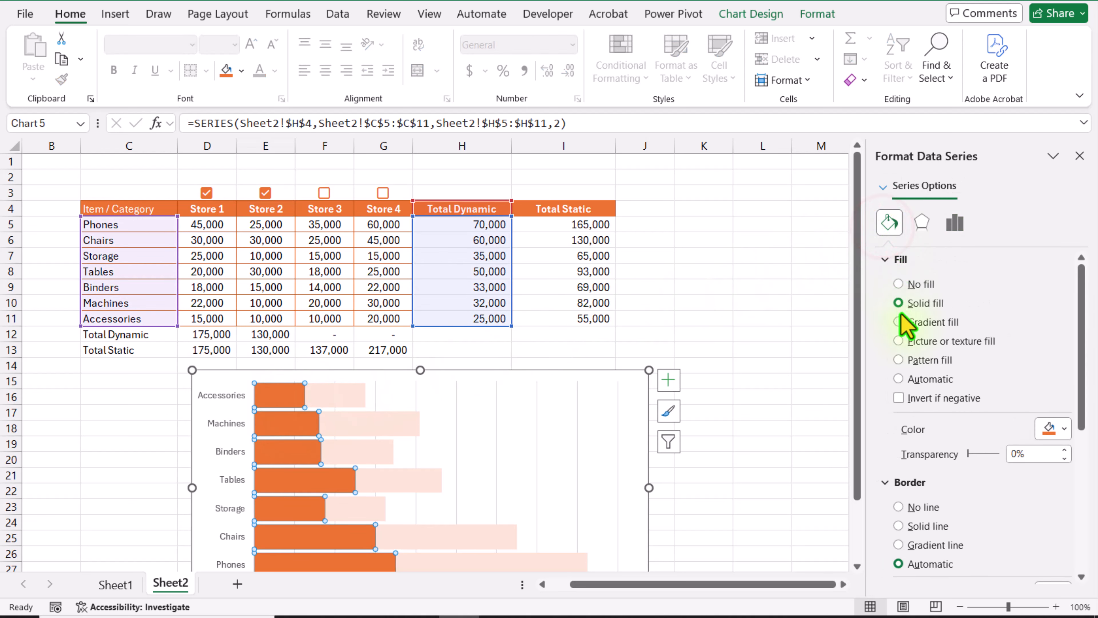
pyautogui.click(899, 321)
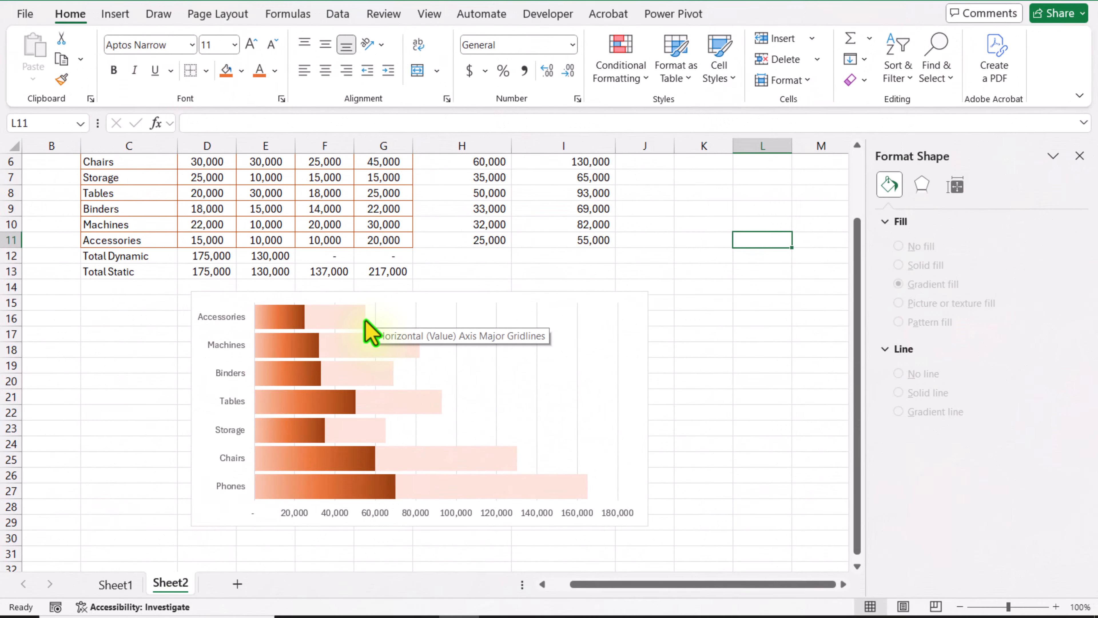
# Step: Enter =H5/I5 in J5 to calculate the Phones dynamic total as a share of its static total
pyautogui.scroll(2, 510, 346)
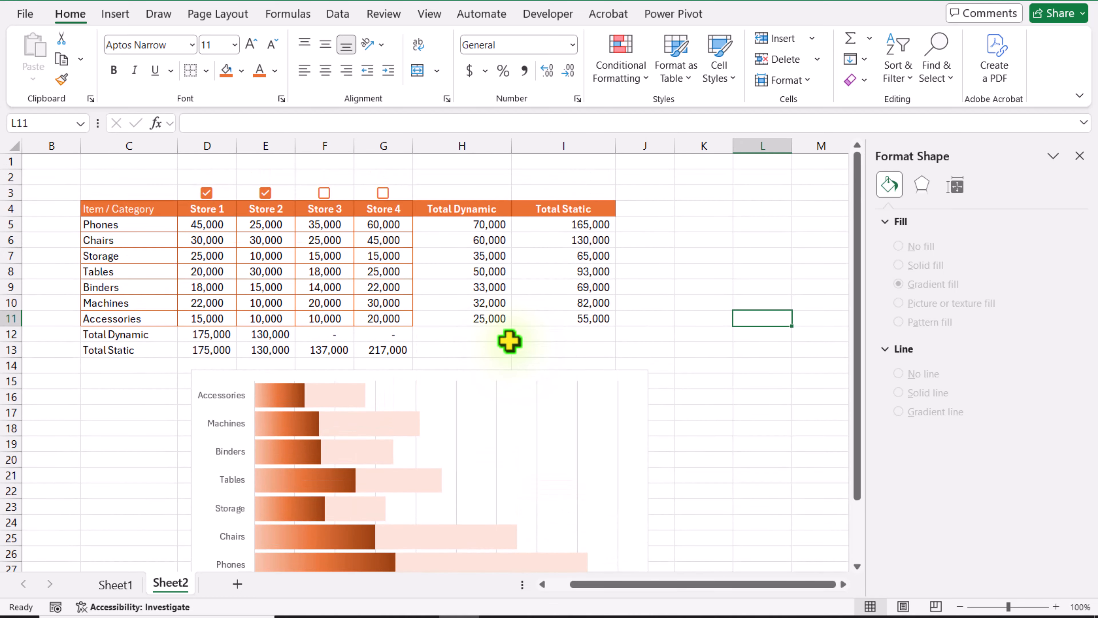
pyautogui.click(641, 229)
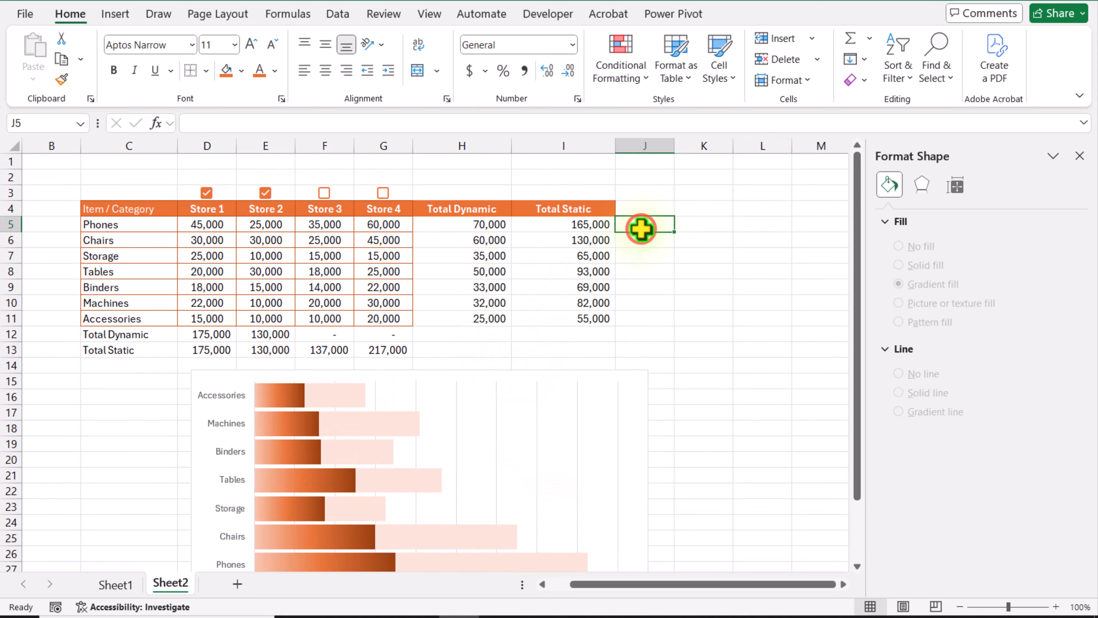
pyautogui.write('=')
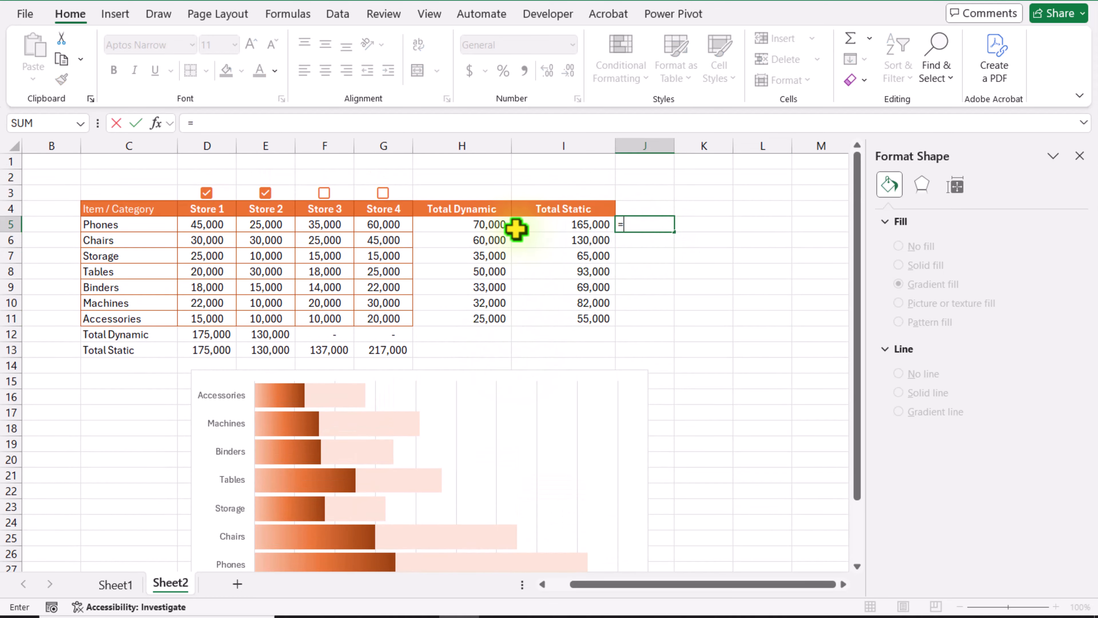
pyautogui.click(494, 229)
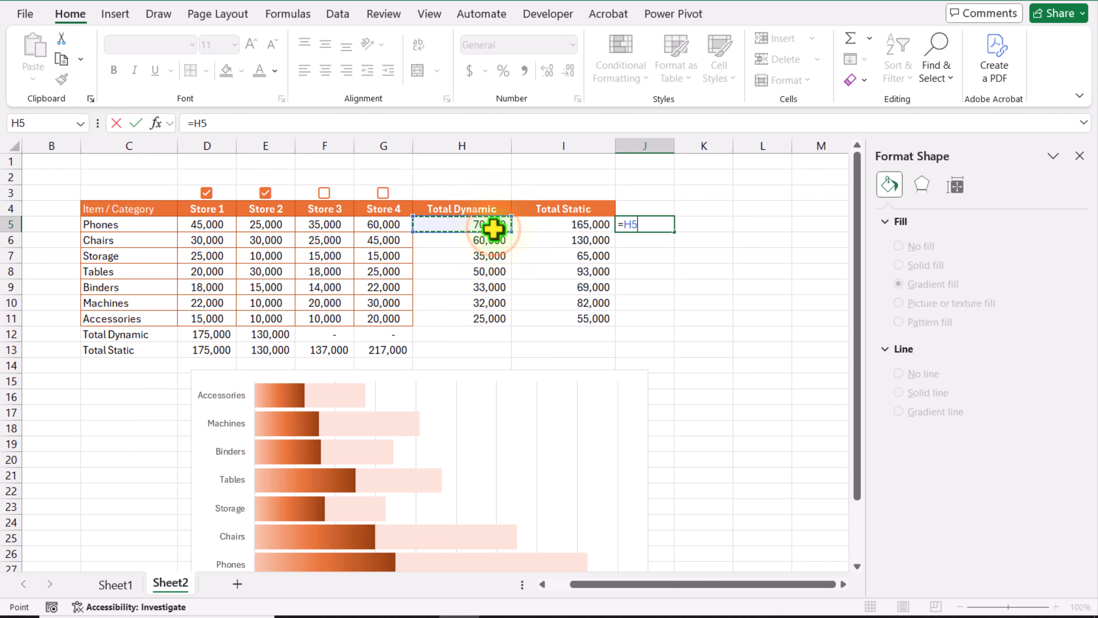
pyautogui.write('/')
pyautogui.click(573, 228)
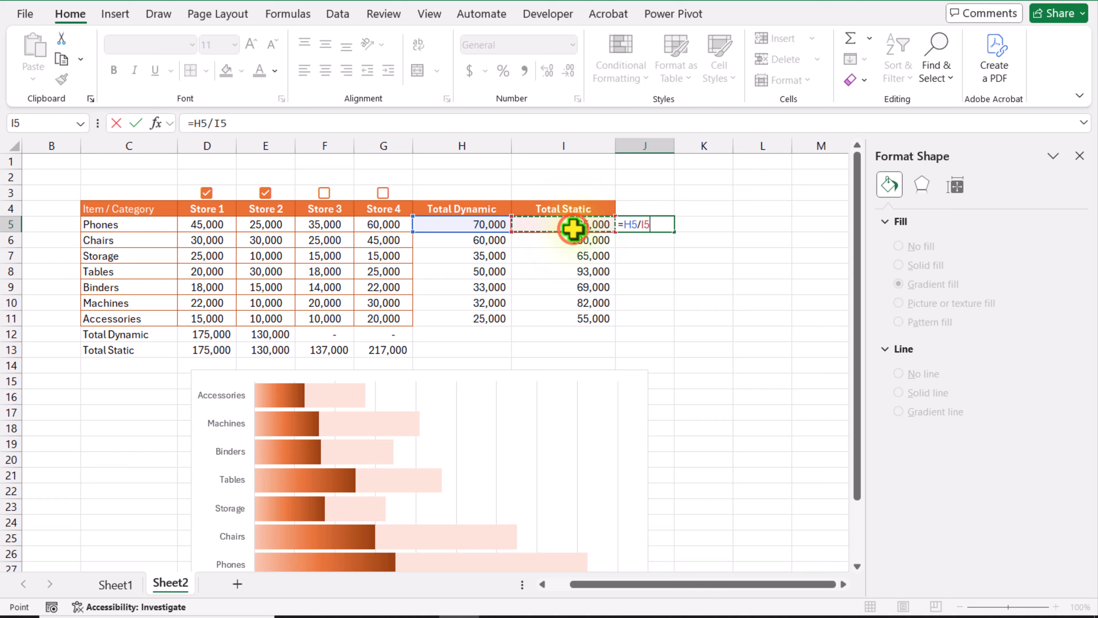
pyautogui.press('Return')
# Step: Format J5 as a percentage and fill its formula down to J11
pyautogui.press('Up')
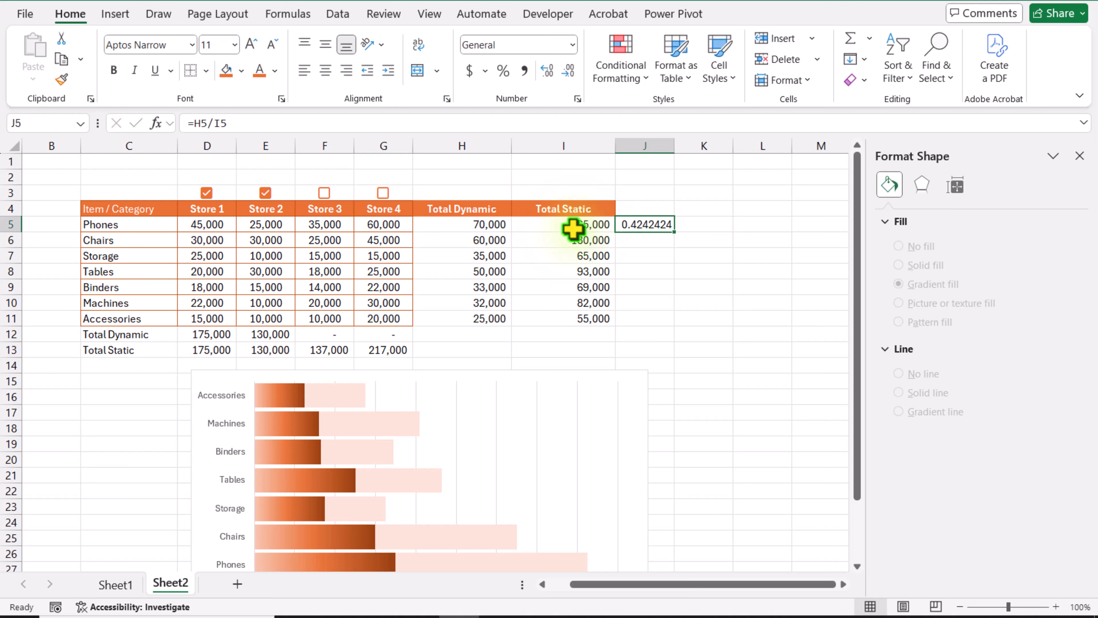
pyautogui.click(503, 70)
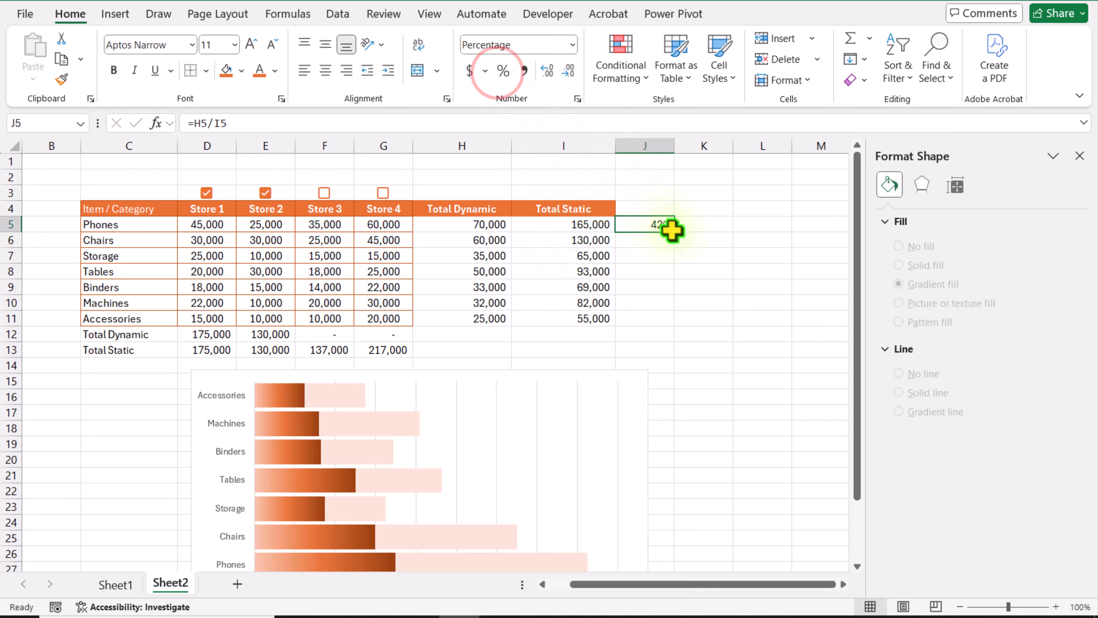
pyautogui.moveTo(674, 232); pyautogui.dragTo(665, 323)
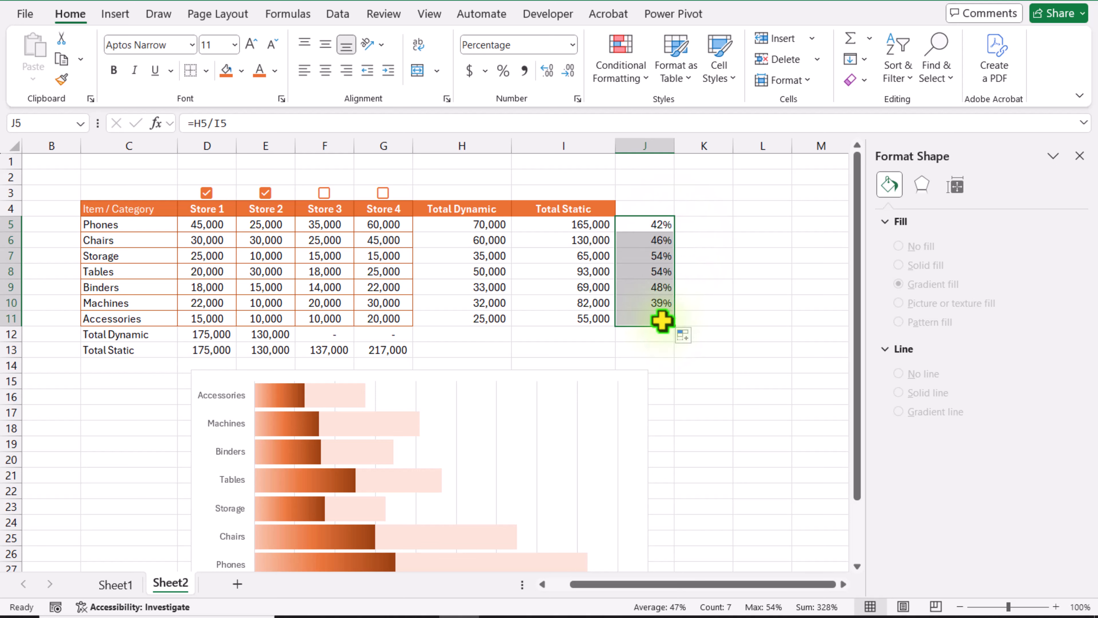
# Step: Add data labels to the Total Static bars and open their label content options
pyautogui.click(410, 427)
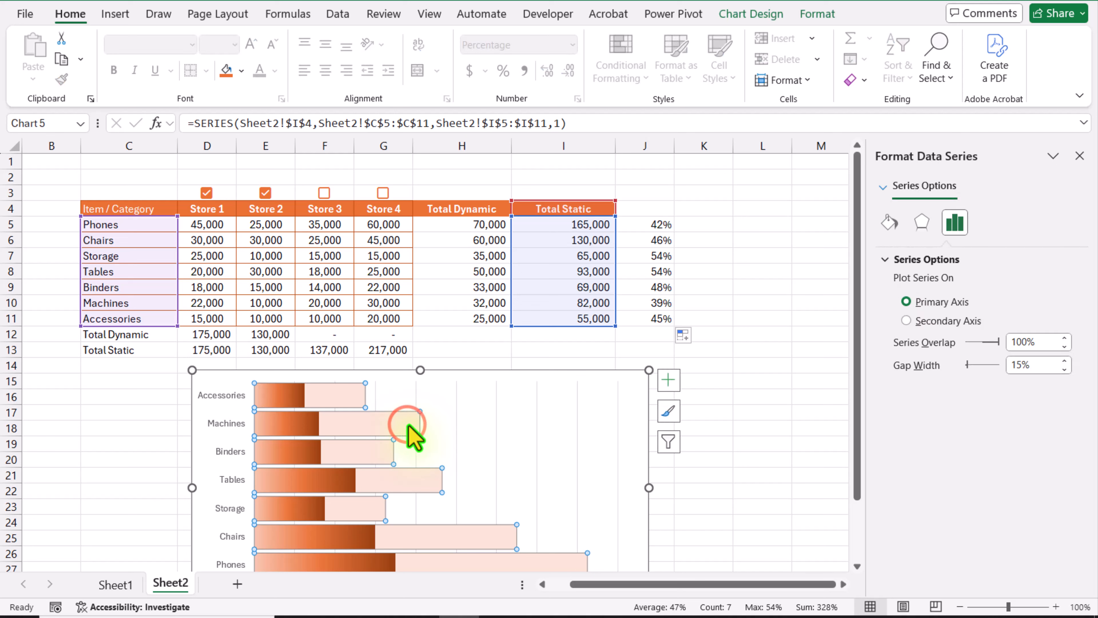
pyautogui.click(668, 380)
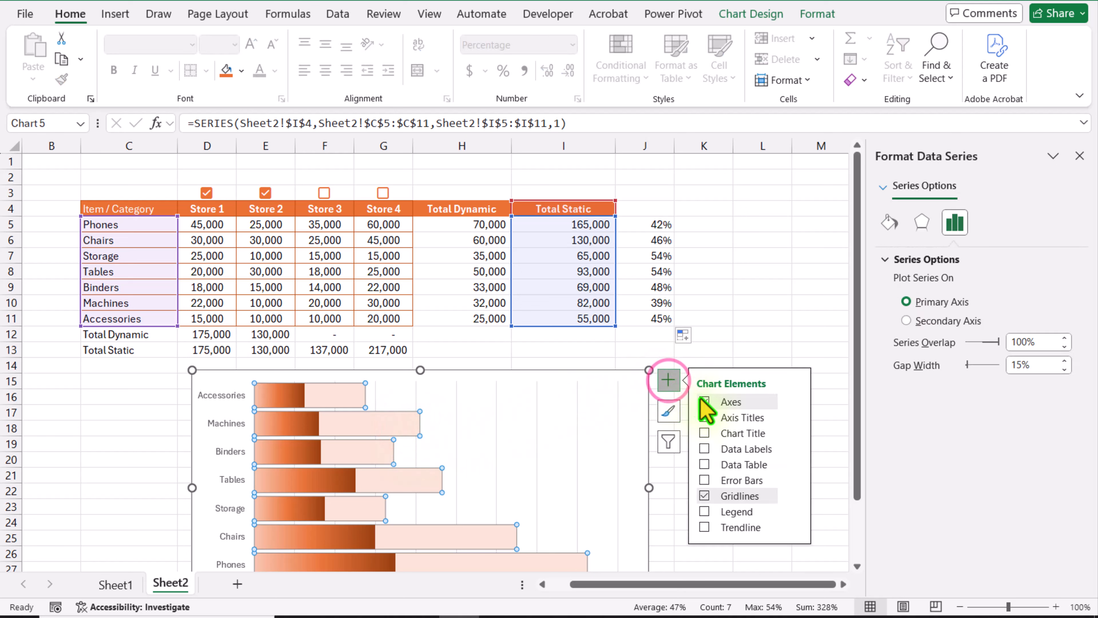
pyautogui.click(795, 448)
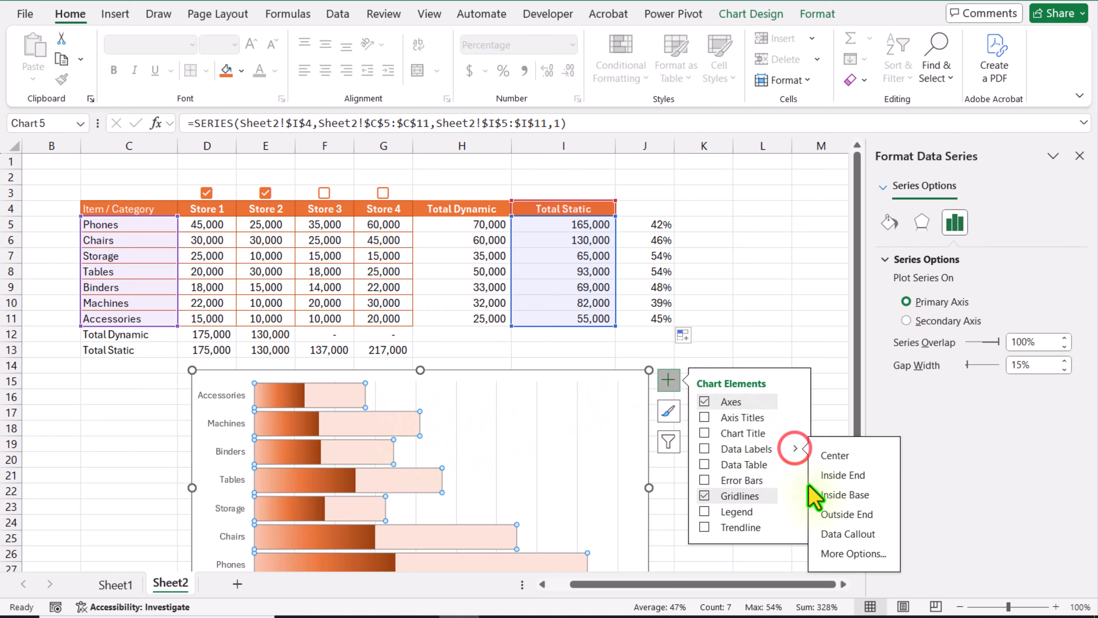
pyautogui.click(836, 553)
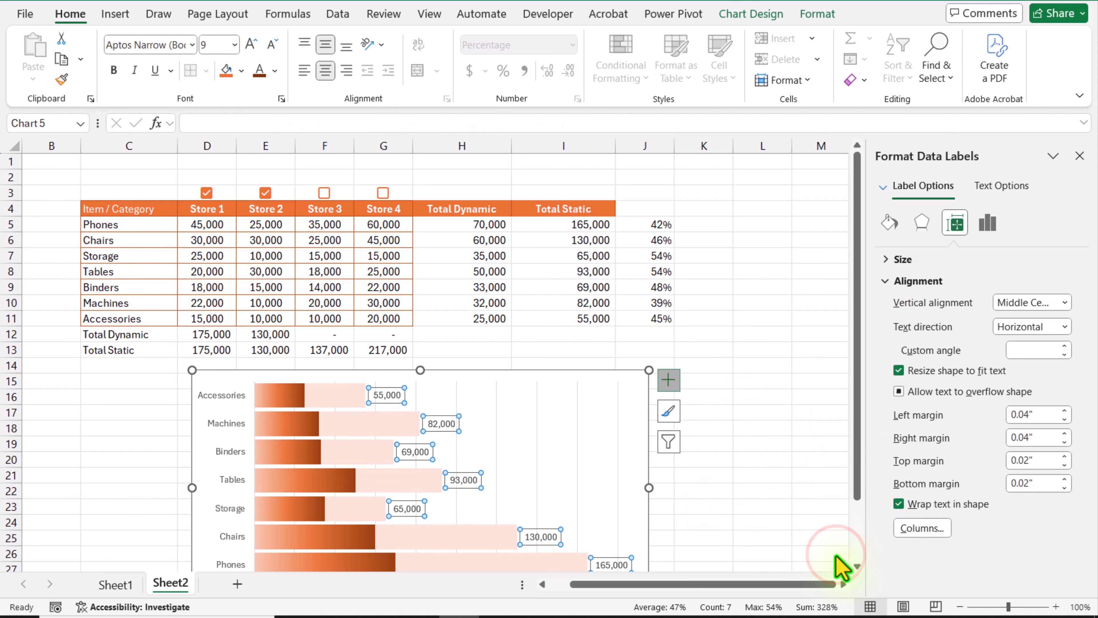
pyautogui.click(989, 225)
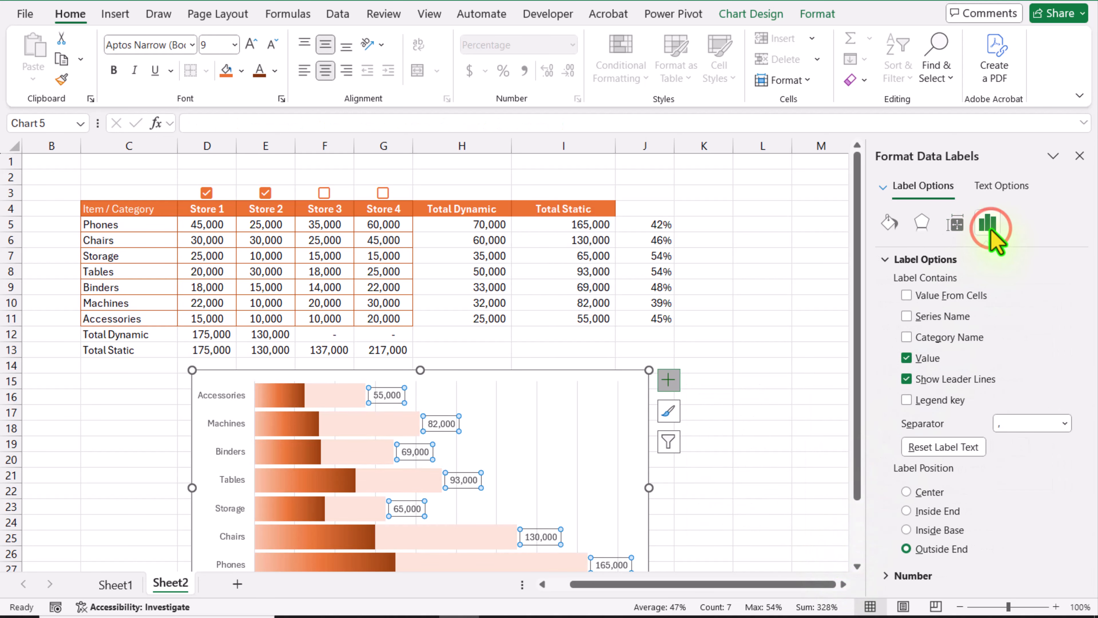
# Step: Take the Total Static data labels from cells J5:J11 and turn off their series values and leader lines
pyautogui.click(981, 292)
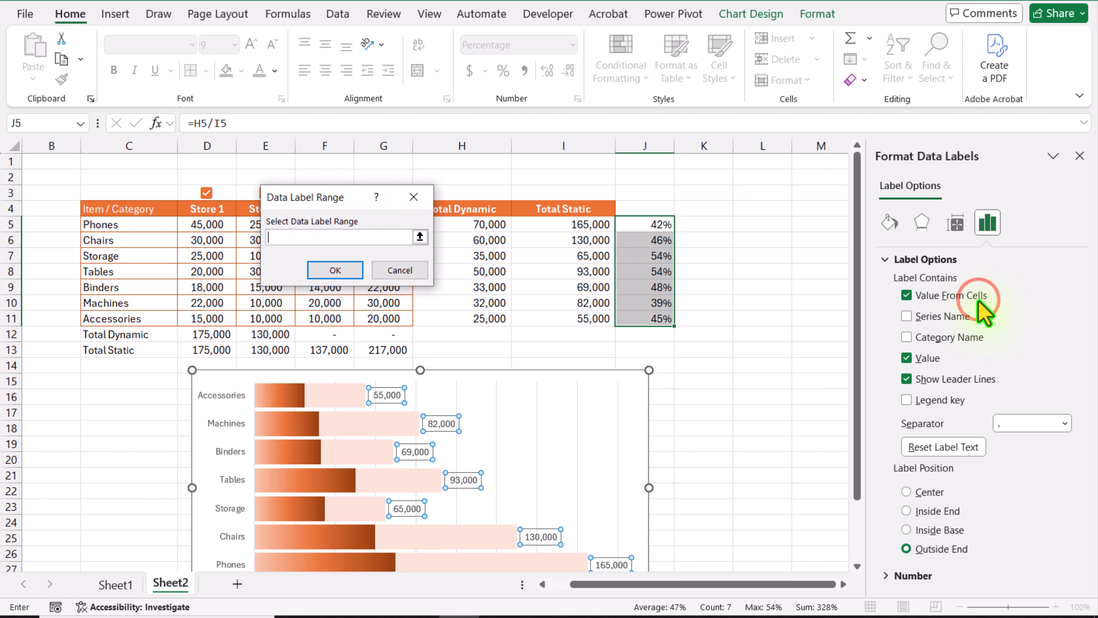
pyautogui.moveTo(657, 223); pyautogui.dragTo(655, 326)
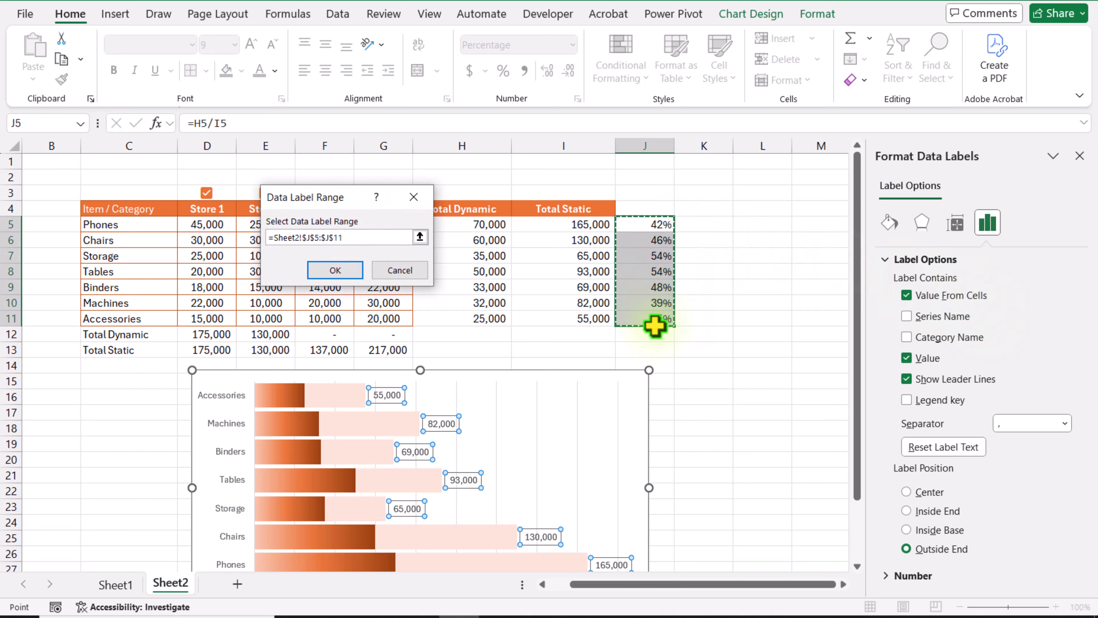
pyautogui.click(343, 271)
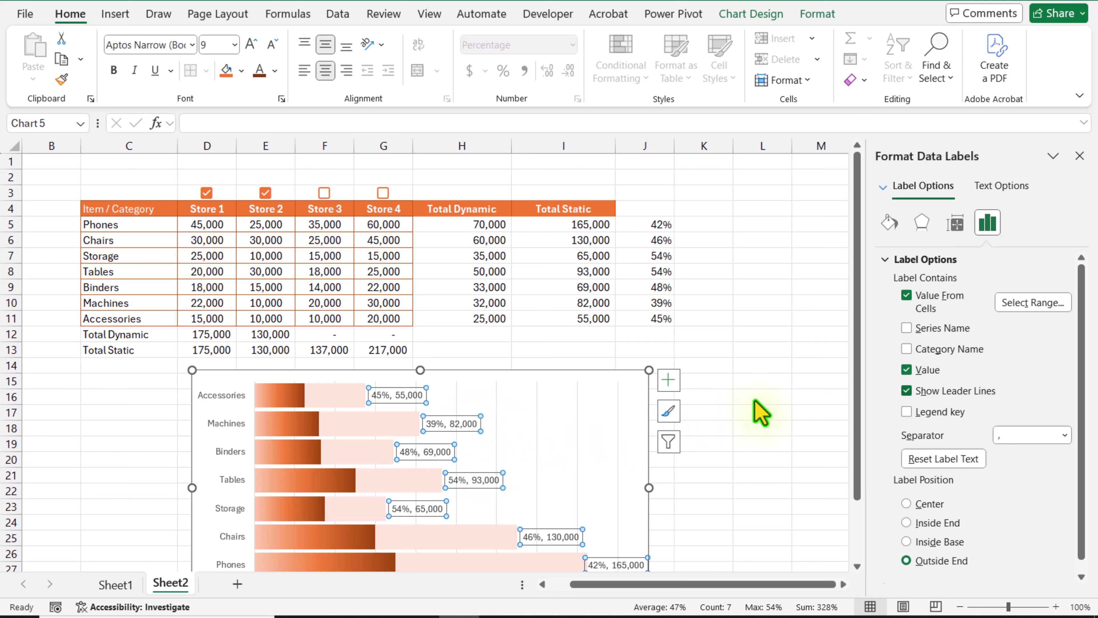
pyautogui.click(926, 371)
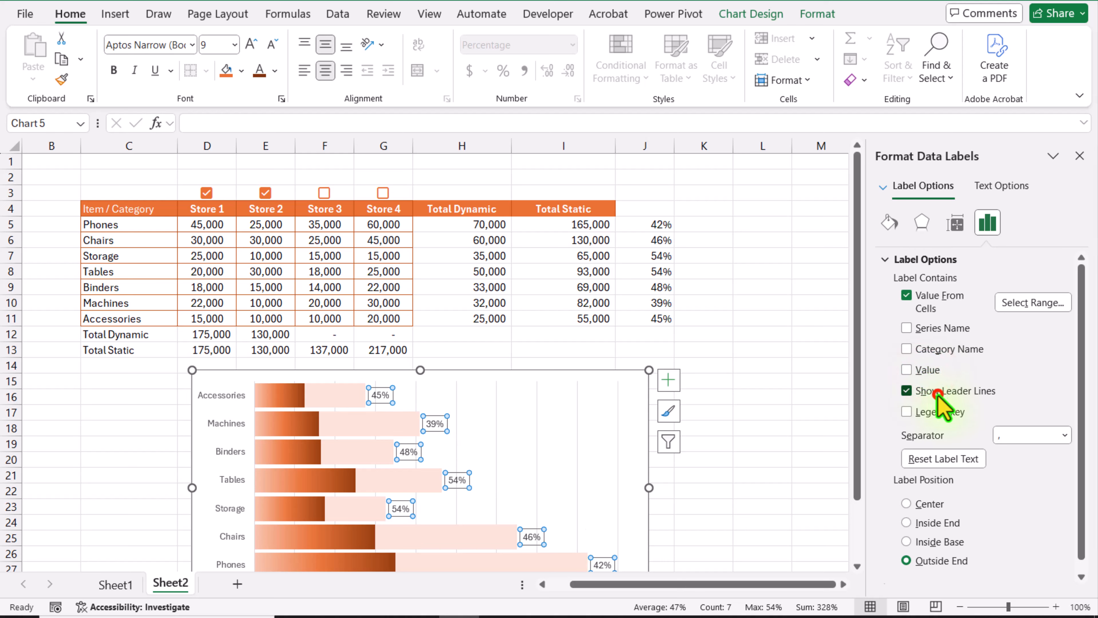
# Step: Format the percentage data labels as bold dark orange text at size 12
pyautogui.click(275, 71)
pyautogui.click(372, 284)
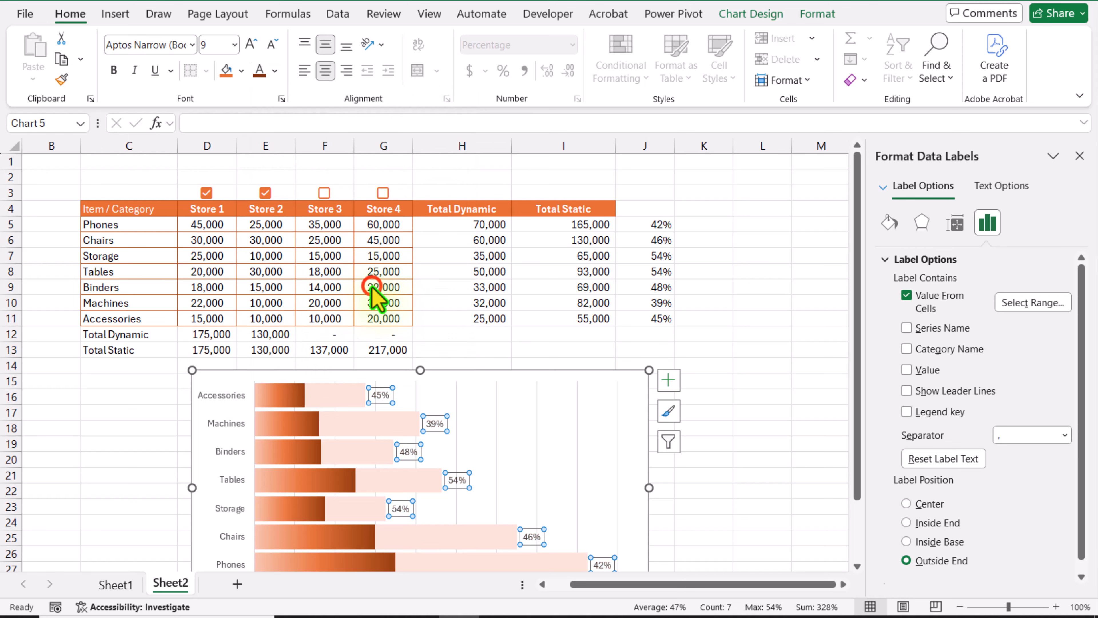
pyautogui.click(114, 70)
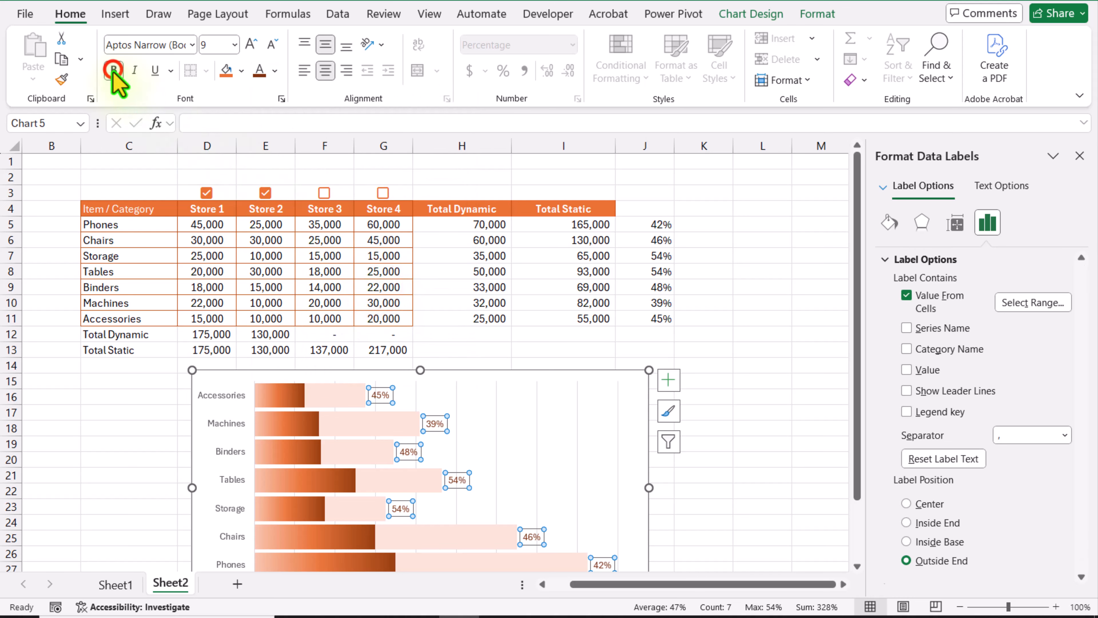
pyautogui.click(251, 44)
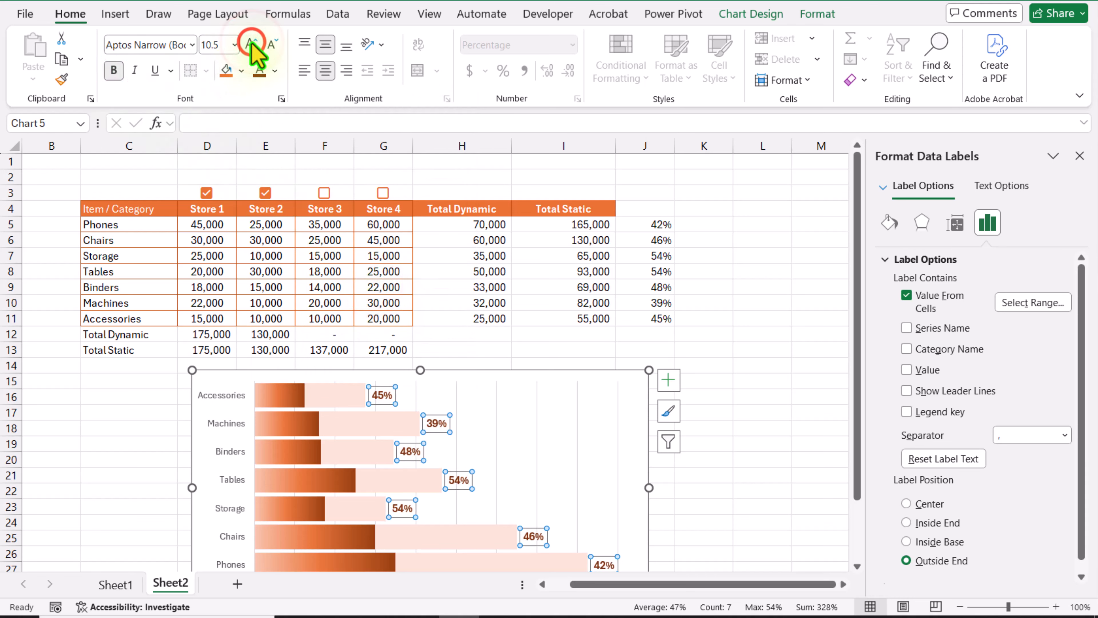
pyautogui.click(252, 44)
pyautogui.click(252, 44)
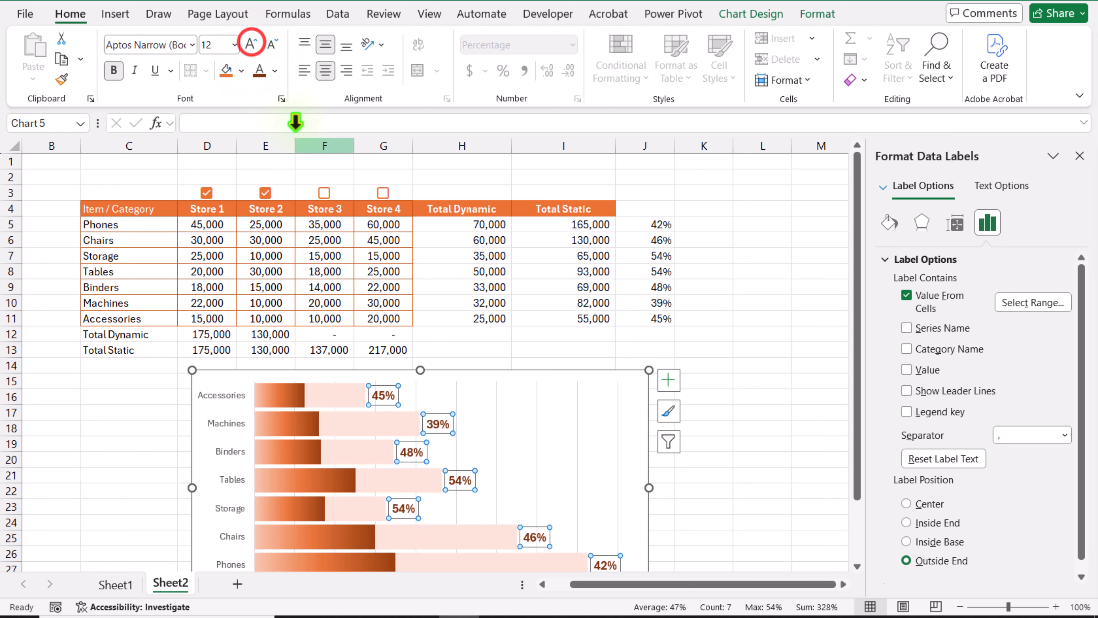
# Step: Tick the Store 3 and Store 4 checkboxes, untick Store 2, and view the finished example charts on Sheet1
pyautogui.click(324, 193)
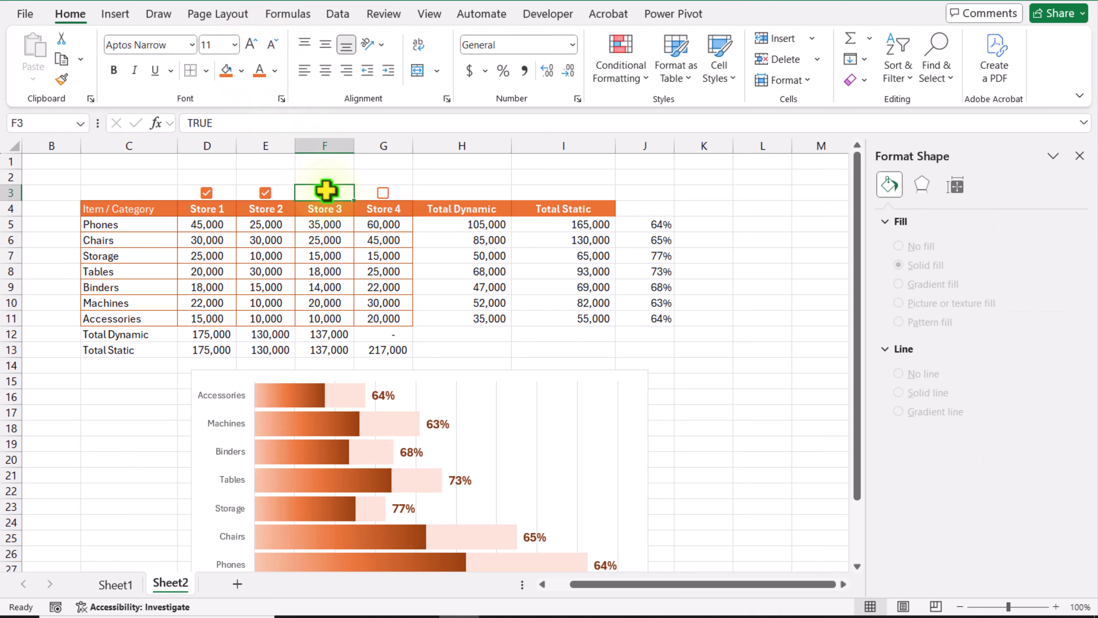
pyautogui.click(382, 193)
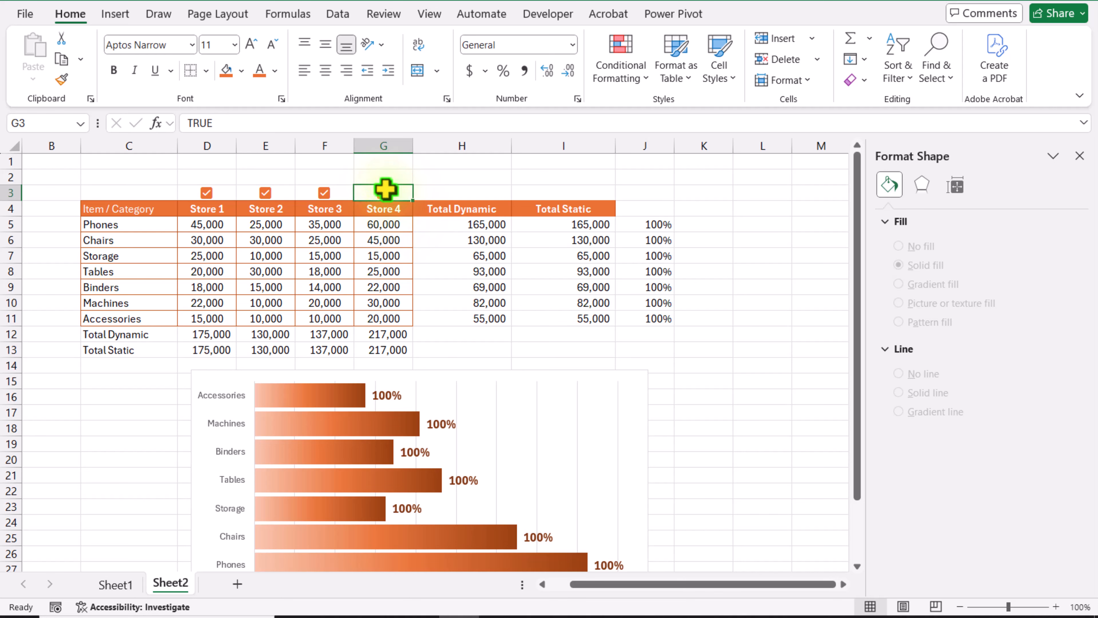
pyautogui.click(265, 194)
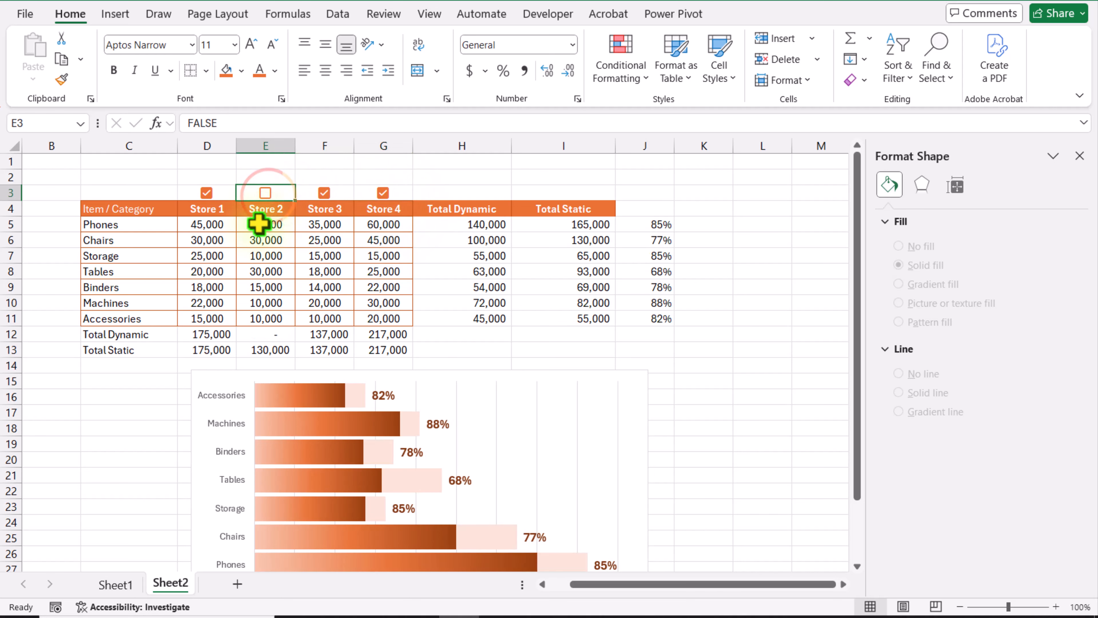
pyautogui.click(129, 579)
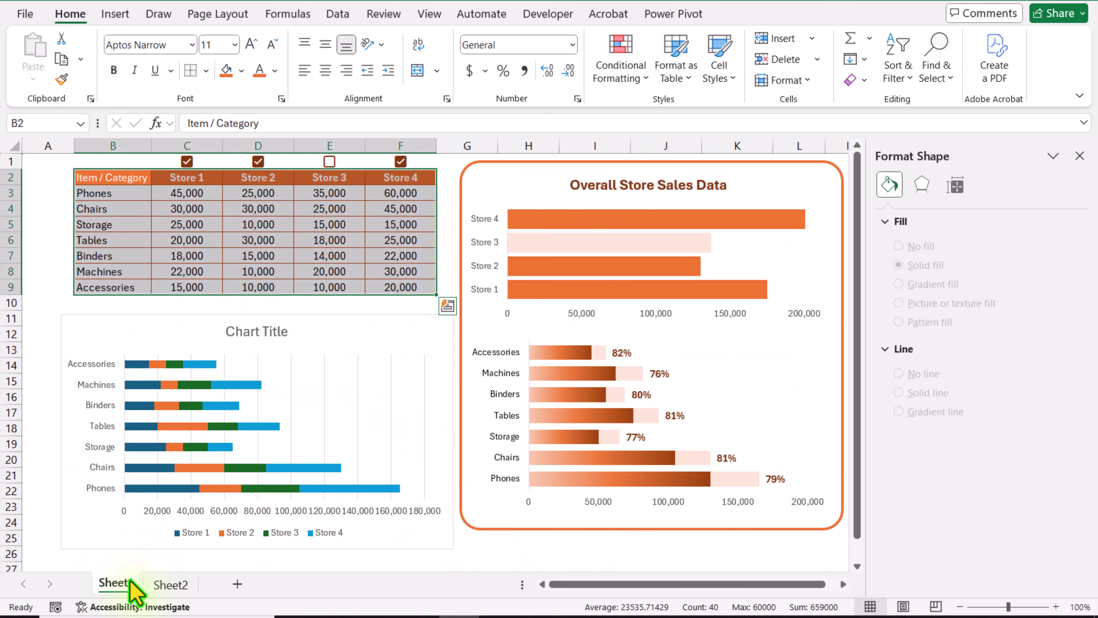
pyautogui.click(171, 584)
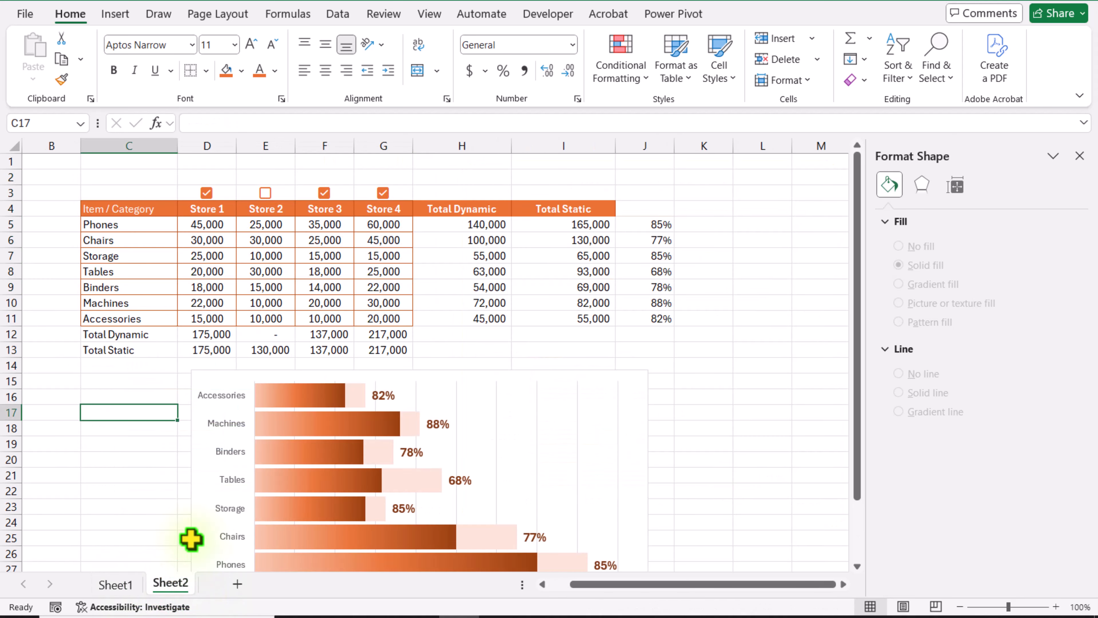
# Step: Insert a Clustered Bar chart of the store totals from C4:G4 and C12:G13 and place it beside the table
pyautogui.moveTo(108, 210); pyautogui.dragTo(397, 205)
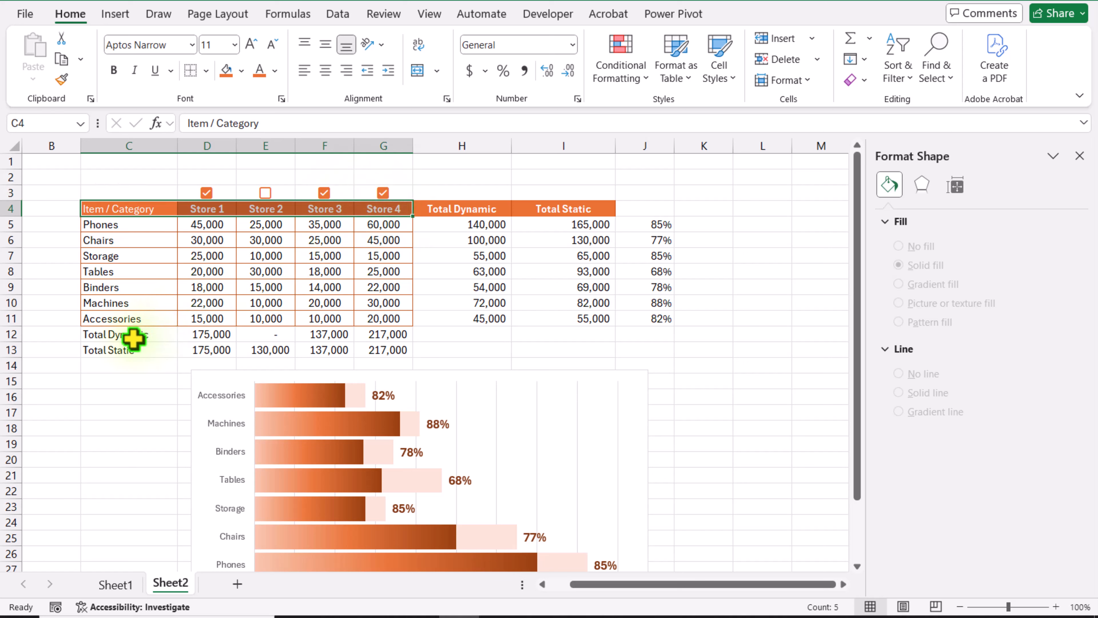
pyautogui.moveTo(133, 339); pyautogui.dragTo(387, 346)
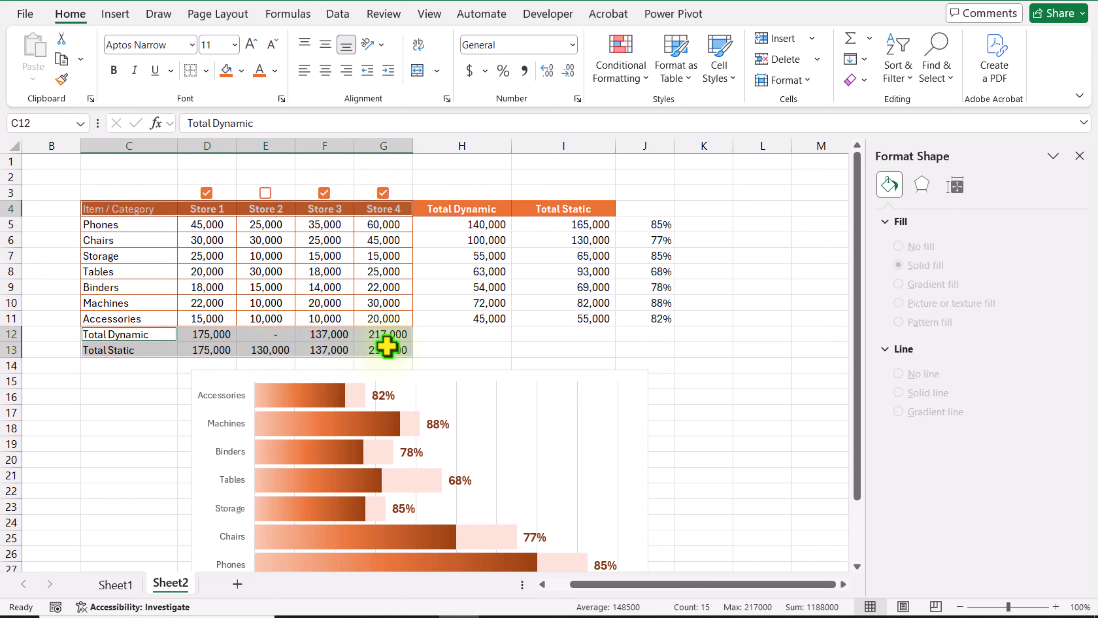
pyautogui.click(115, 14)
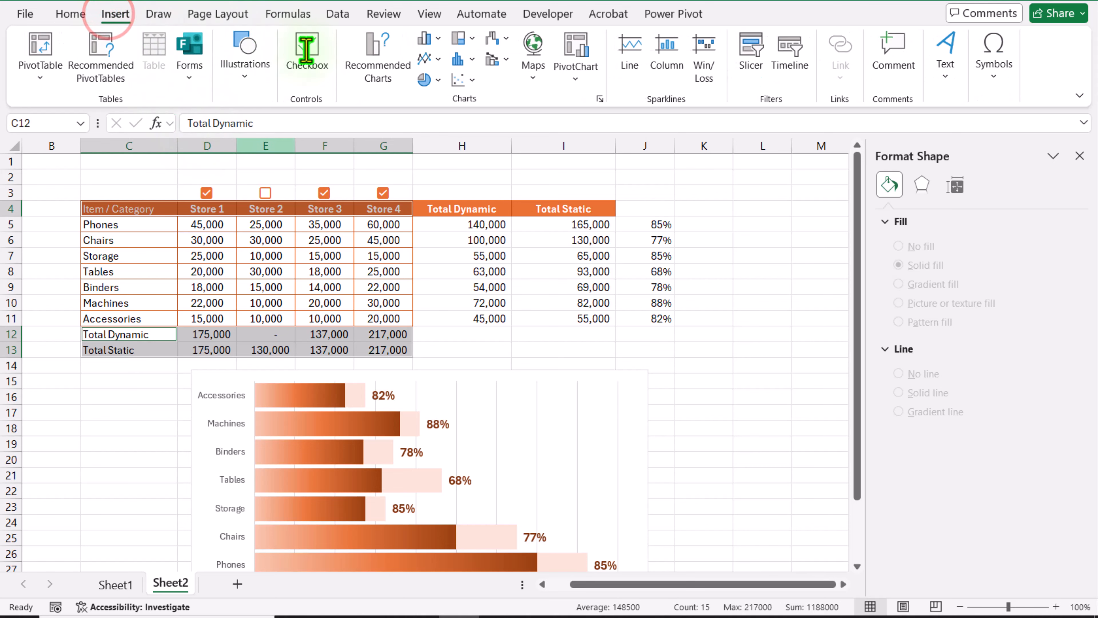
pyautogui.click(380, 64)
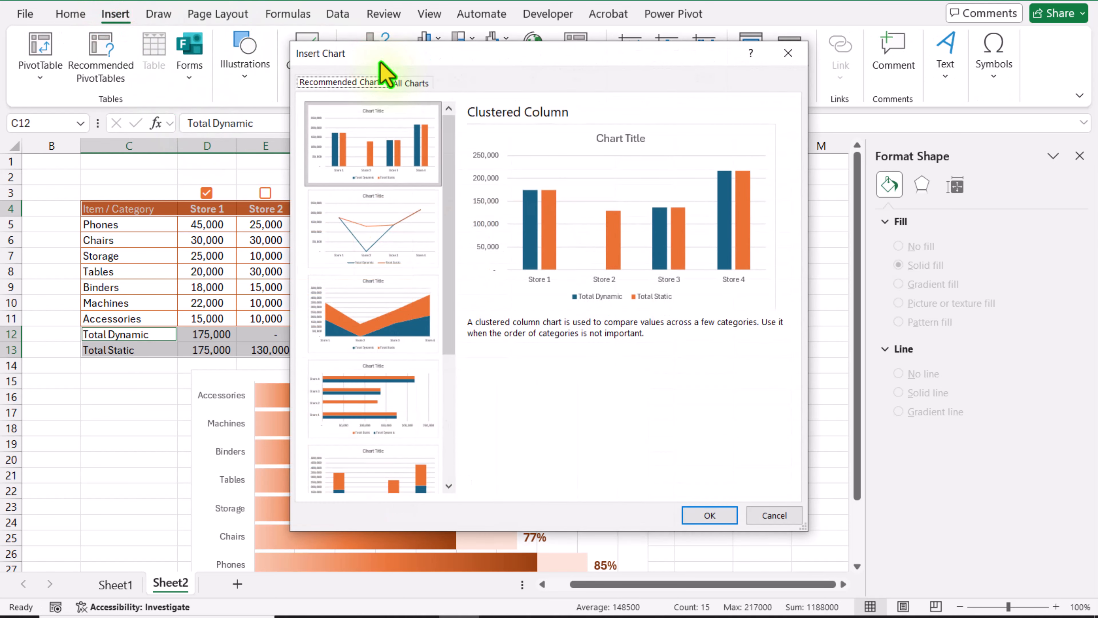
pyautogui.click(405, 82)
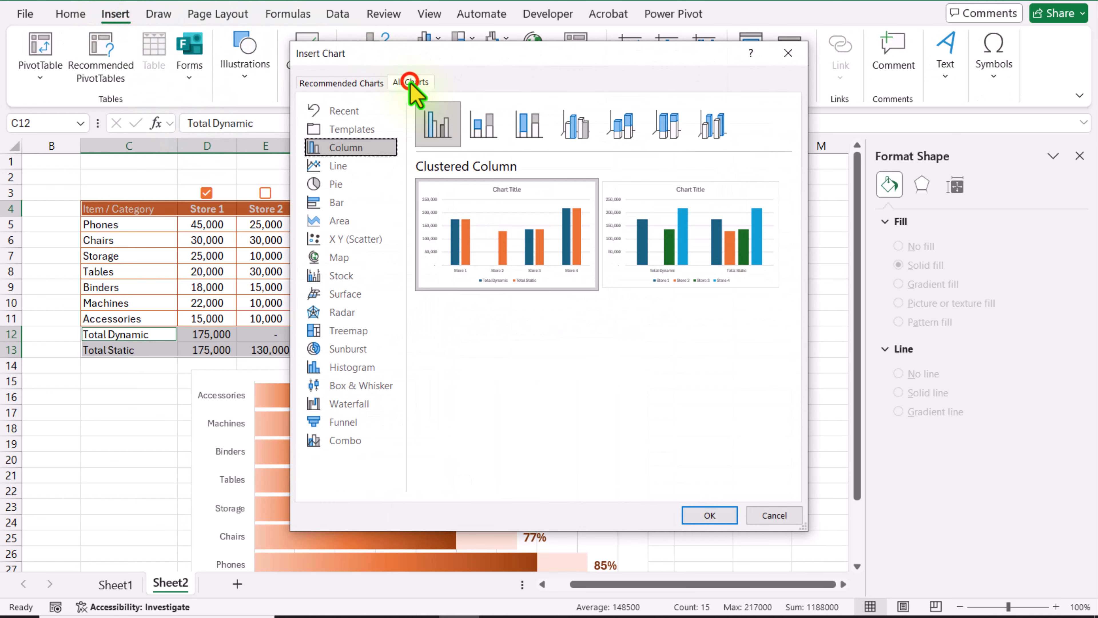
pyautogui.click(371, 202)
pyautogui.click(452, 251)
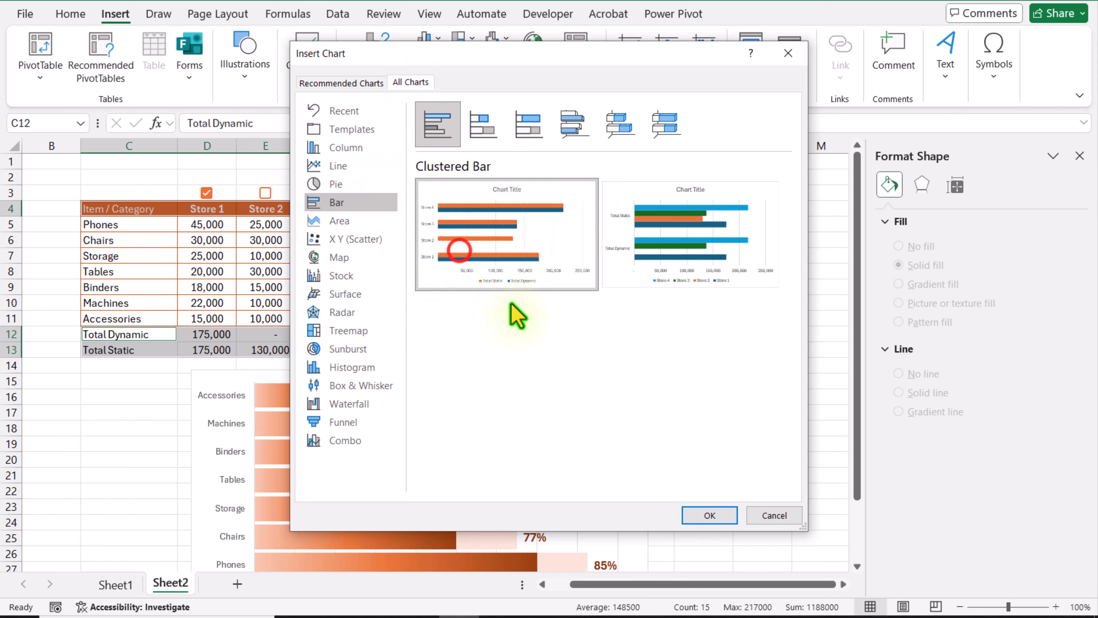
pyautogui.click(727, 517)
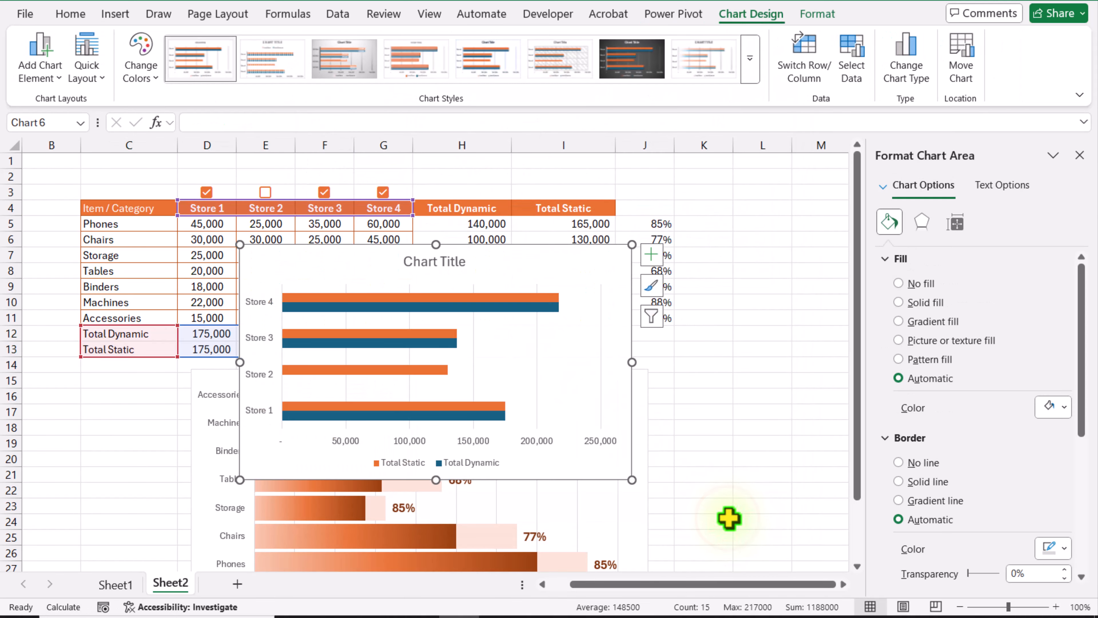
pyautogui.moveTo(506, 255); pyautogui.dragTo(681, 182)
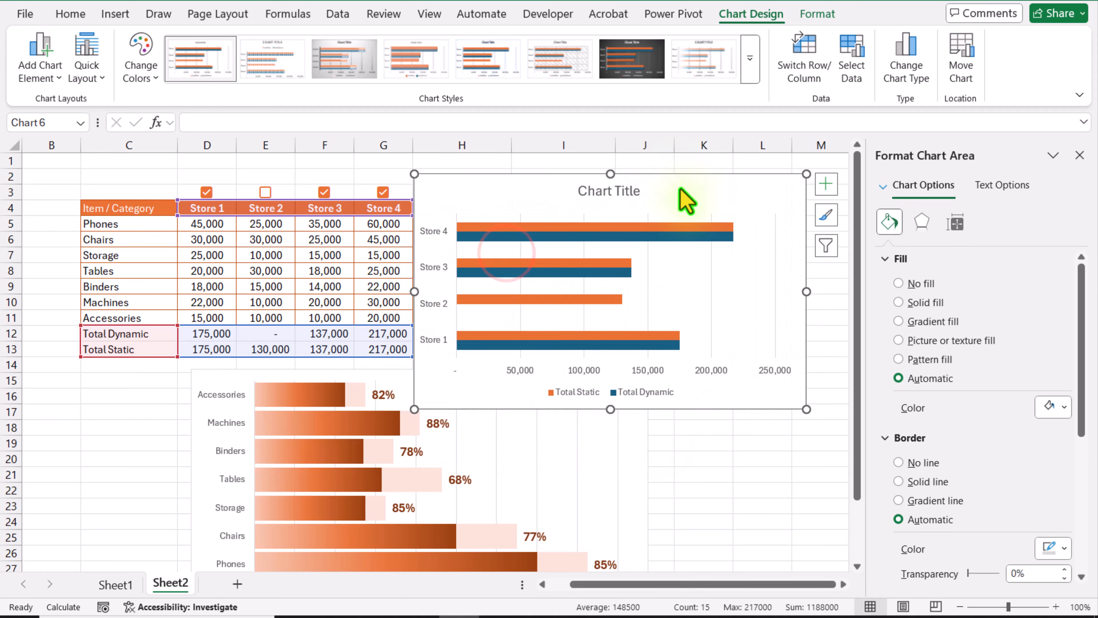
# Step: Set the store totals chart's series overlap to 100% and its gap width to 15%
pyautogui.rightClick(657, 337)
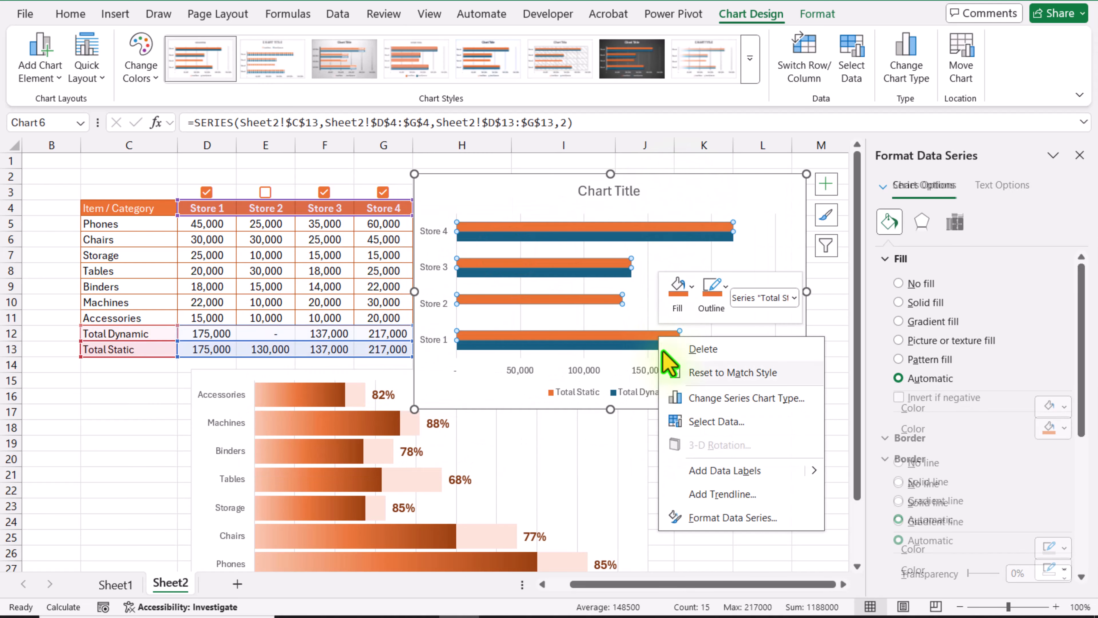
pyautogui.click(735, 517)
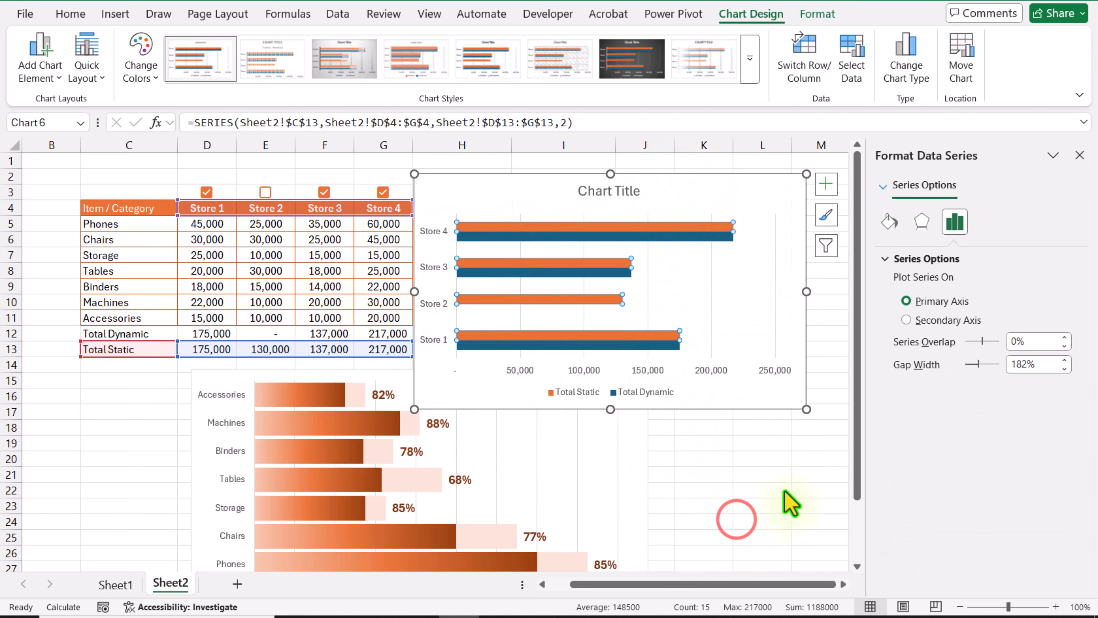
pyautogui.doubleClick(1035, 340)
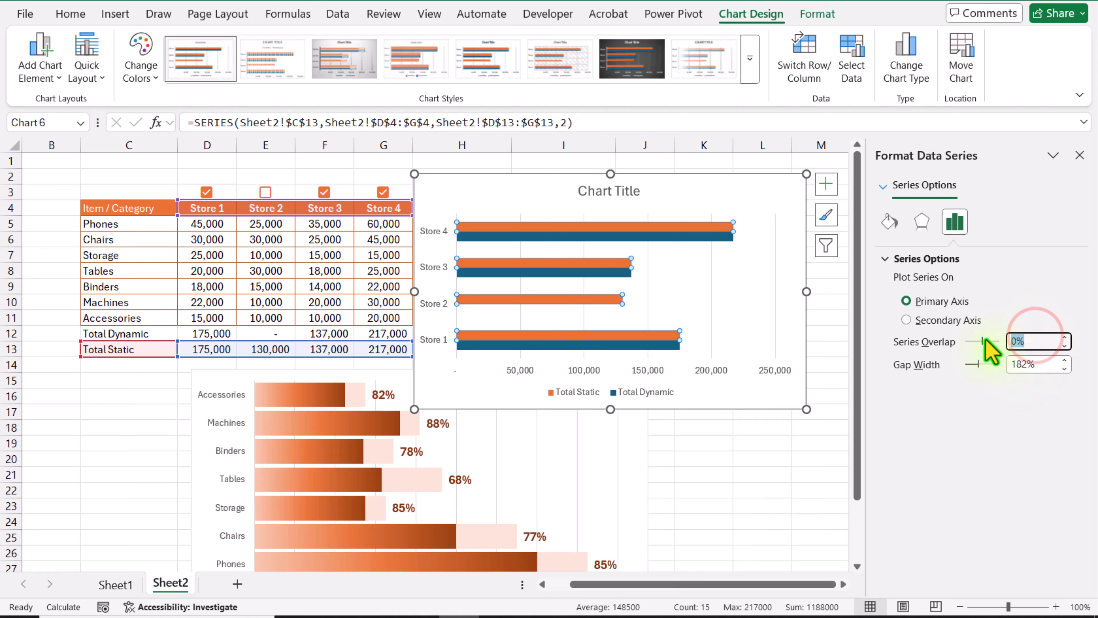
pyautogui.write('100')
pyautogui.press('Return')
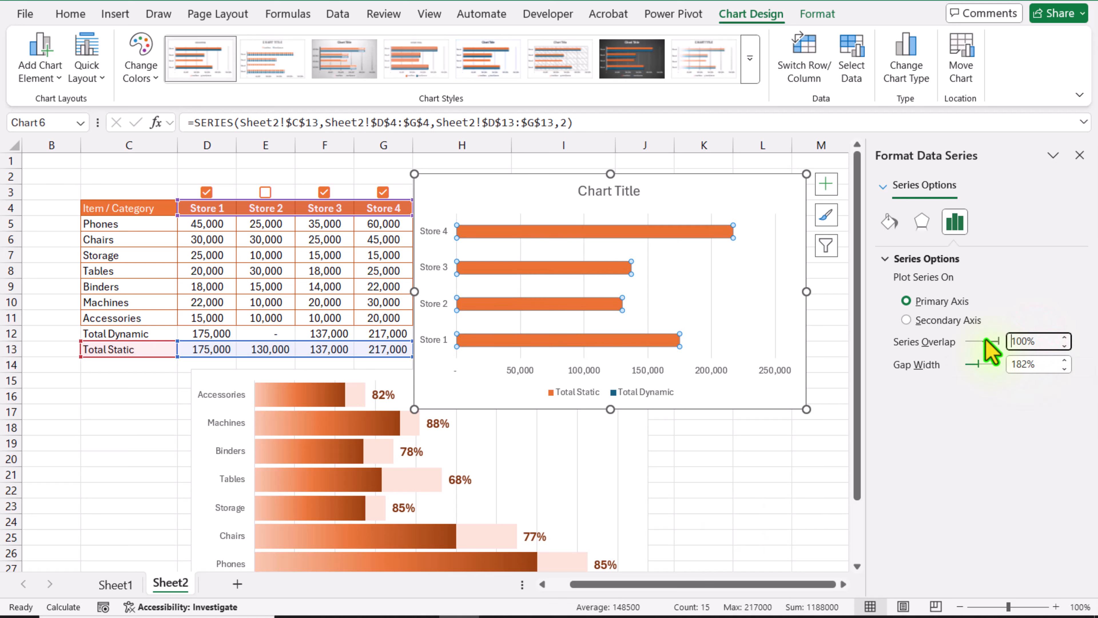
pyautogui.doubleClick(1040, 365)
pyautogui.write('1')
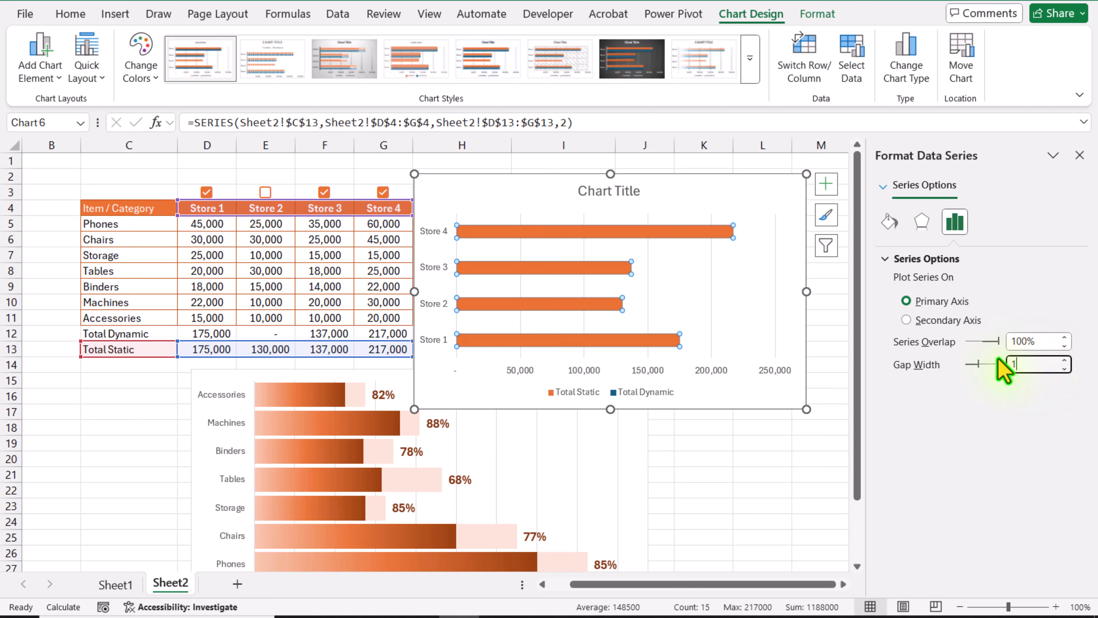
pyautogui.write('5')
pyautogui.press('Return')
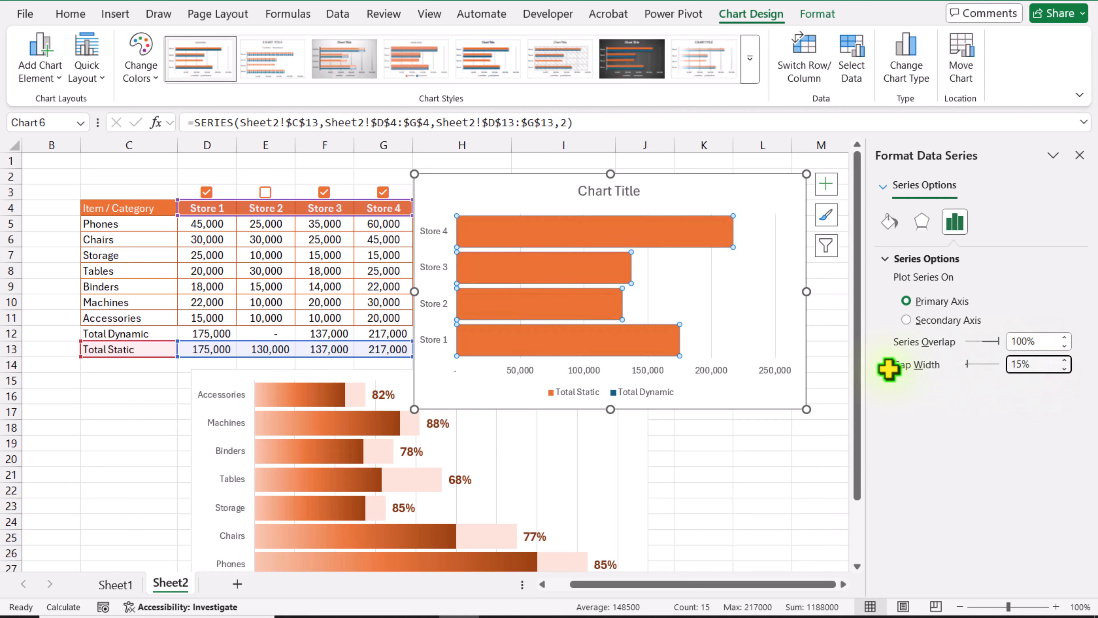
# Step: Delete the store totals chart's legend and move the Total Dynamic series below Total Static in its data source
pyautogui.click(661, 393)
pyautogui.click(666, 405)
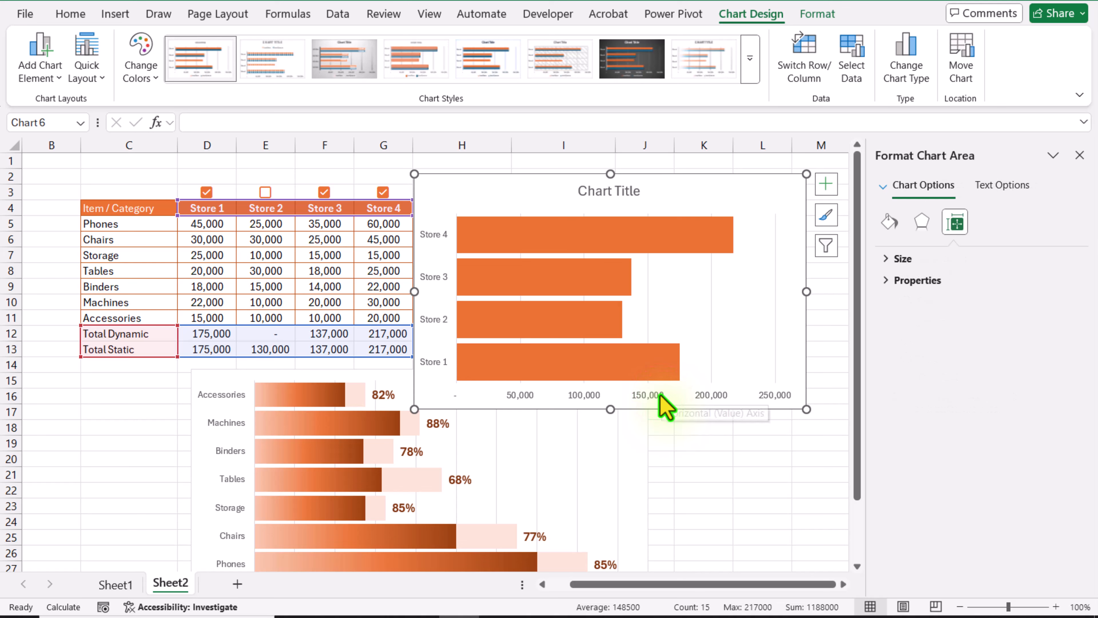
pyautogui.click(851, 70)
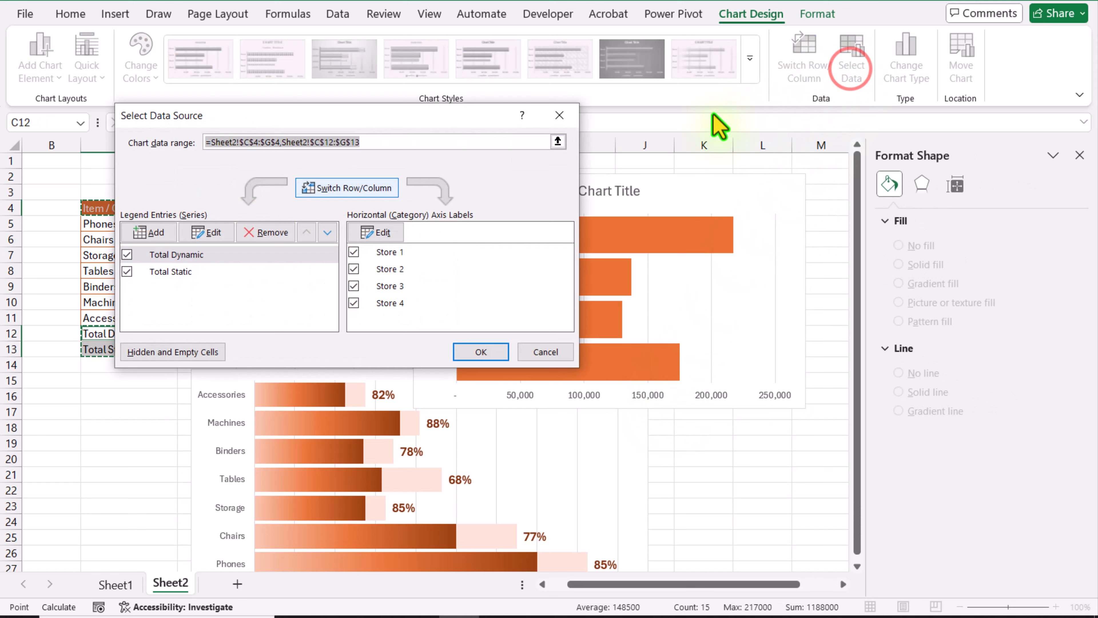
pyautogui.click(263, 256)
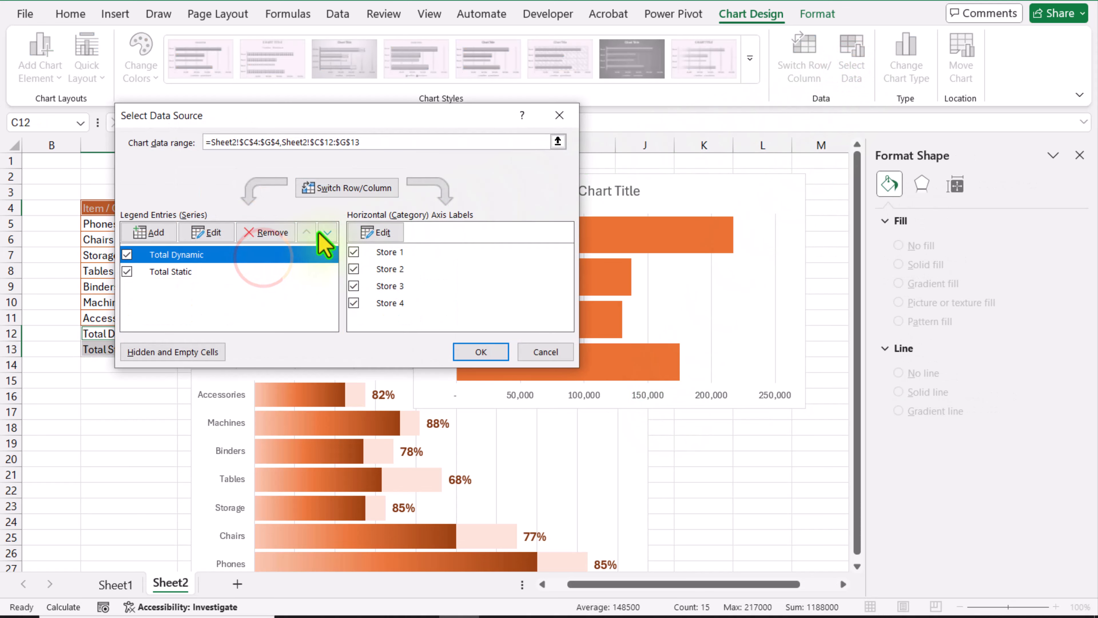
pyautogui.click(327, 232)
pyautogui.click(490, 352)
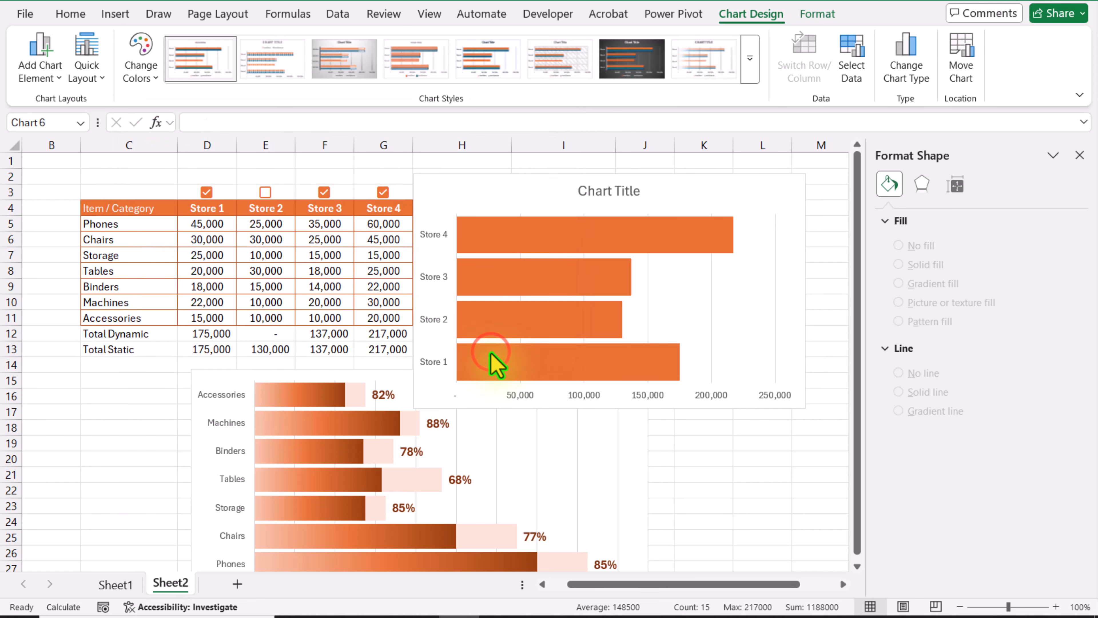
# Step: Fill the store totals chart's Total Static series with the lightest orange theme tint and its Total Dynamic series with solid theme orange
pyautogui.click(491, 353)
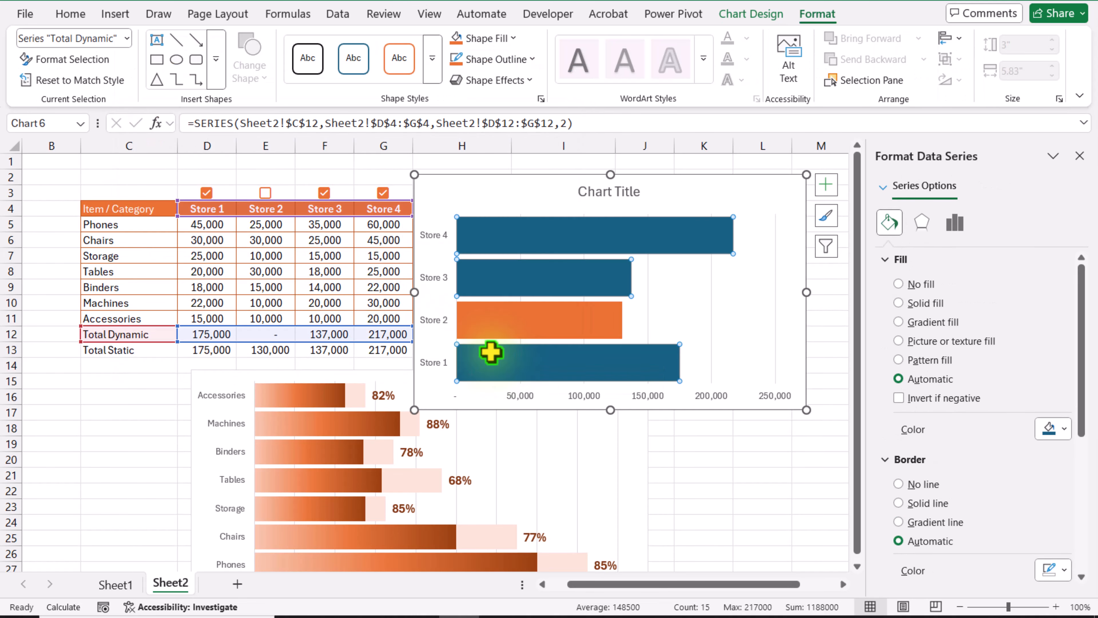
pyautogui.click(583, 318)
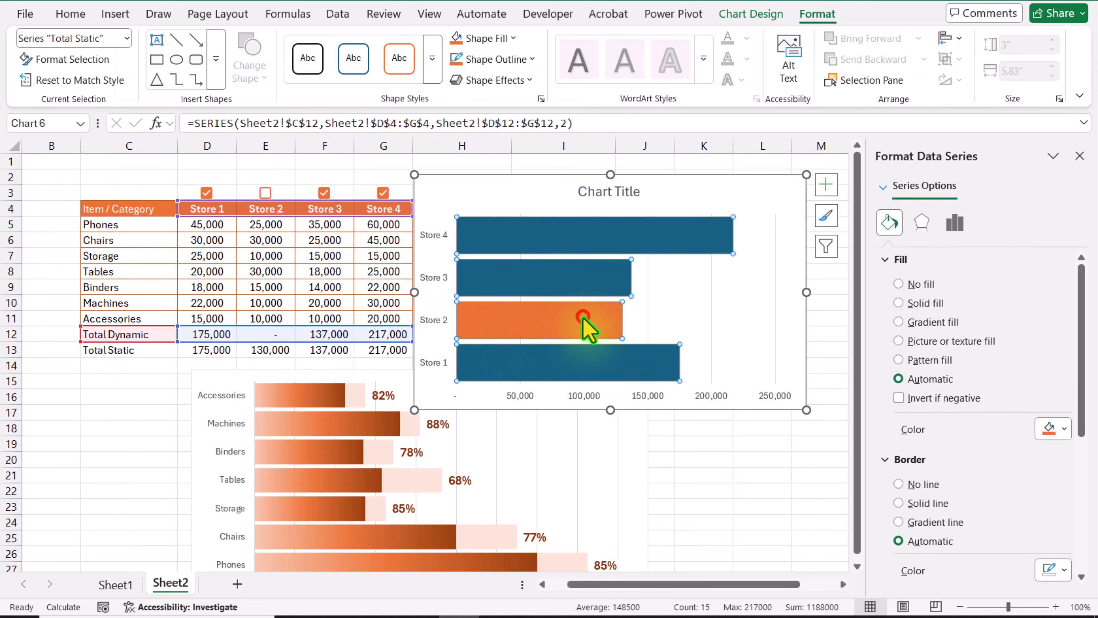
pyautogui.click(502, 39)
pyautogui.click(569, 174)
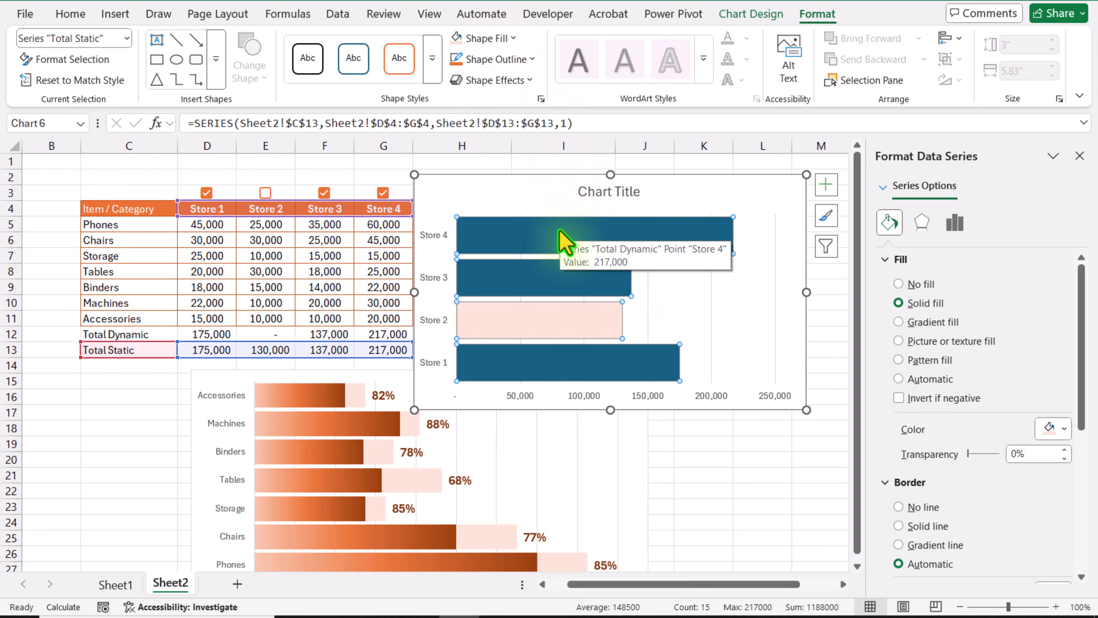
pyautogui.click(561, 239)
pyautogui.click(504, 38)
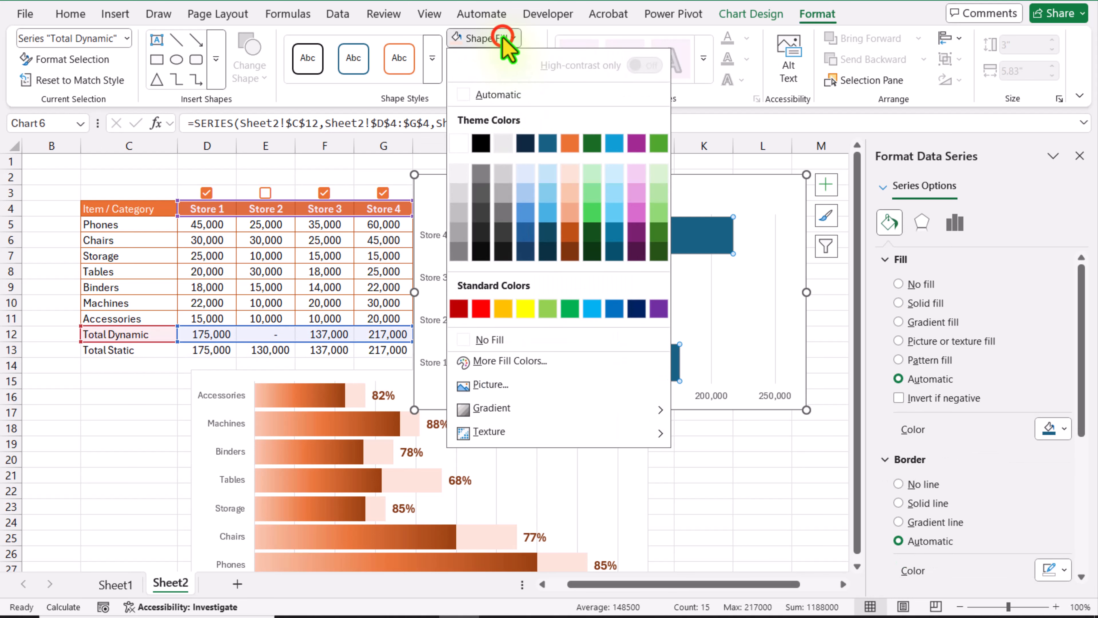
pyautogui.click(570, 143)
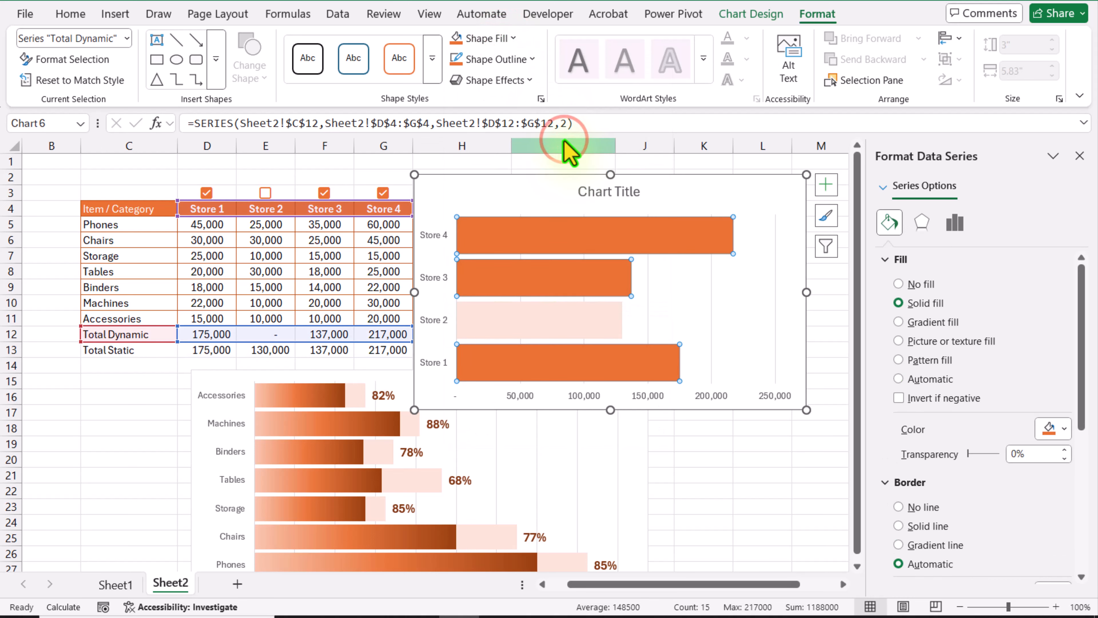
# Step: Untick the Store 3 and Store 4 checkboxes to test the store totals chart, and close the formatting pane
pyautogui.click(324, 192)
pyautogui.click(383, 193)
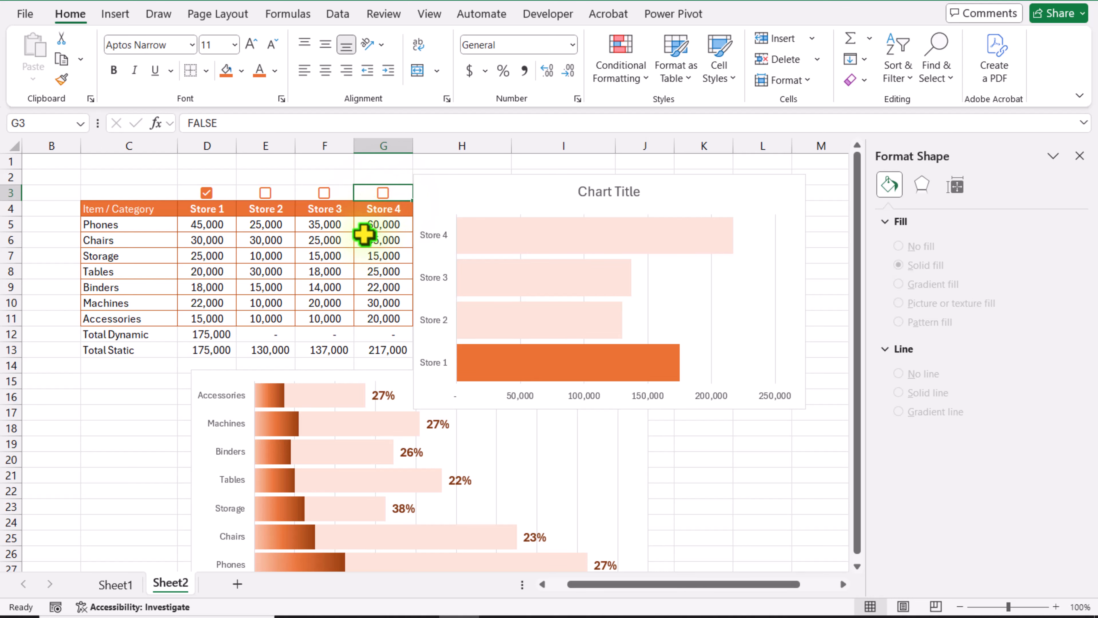
pyautogui.click(1080, 156)
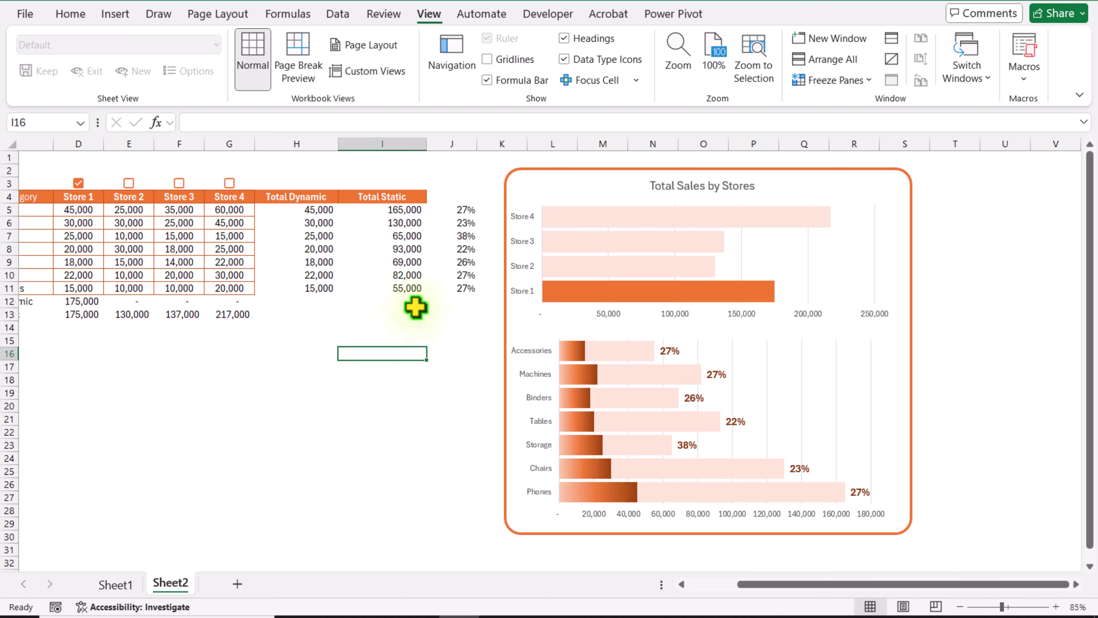
# Step: Hide the helper totals and percentages in H3:J11 by changing their font colour to white
pyautogui.moveTo(466, 189); pyautogui.dragTo(309, 288)
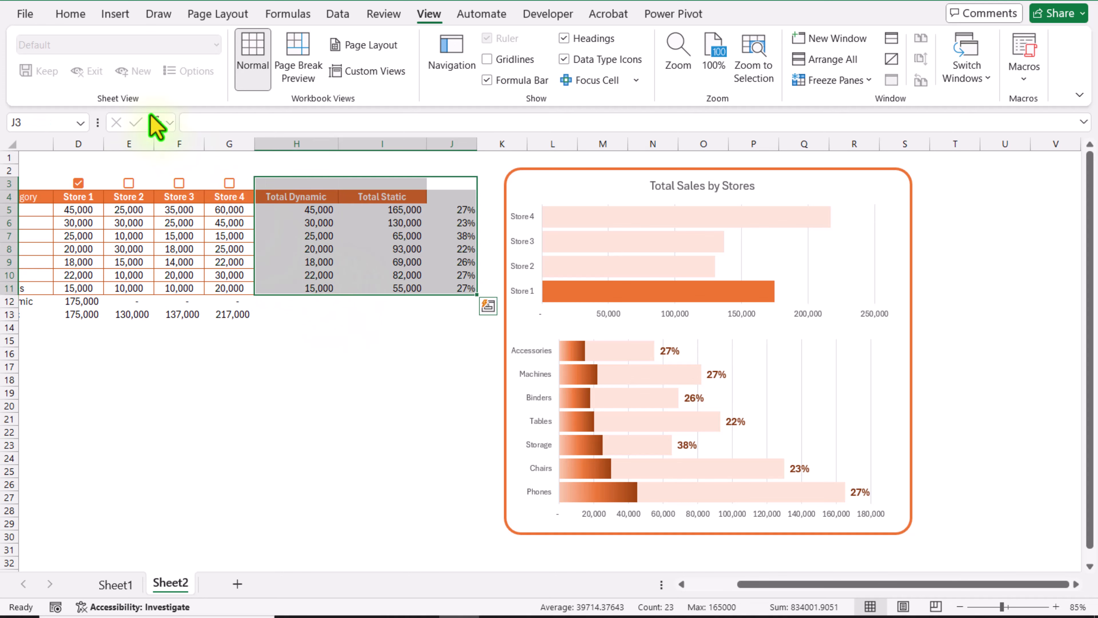
pyautogui.click(66, 17)
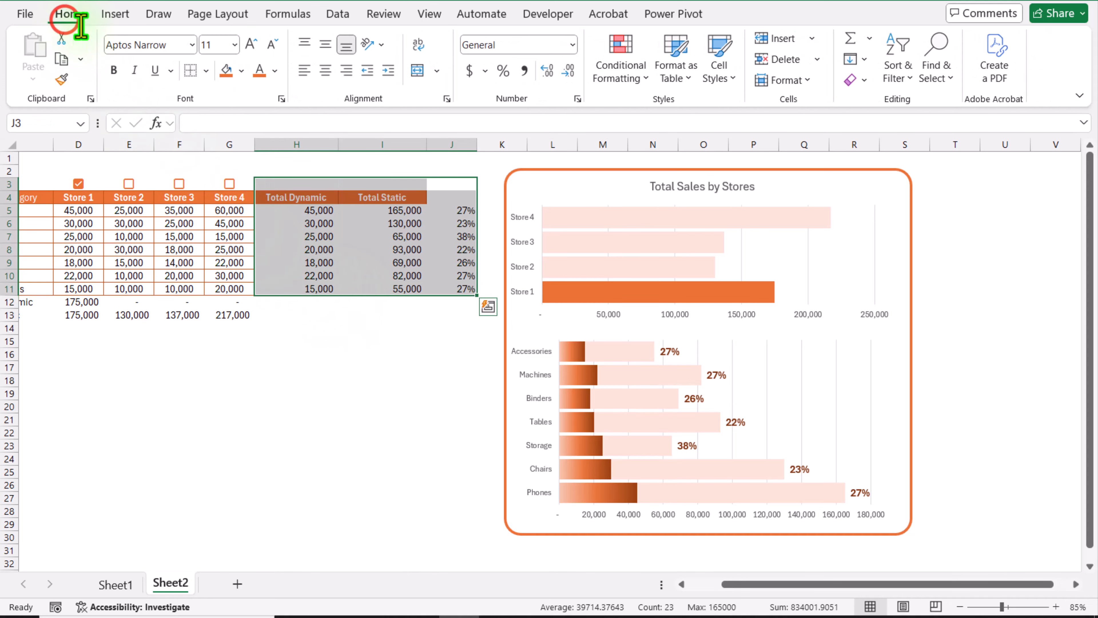
pyautogui.click(275, 72)
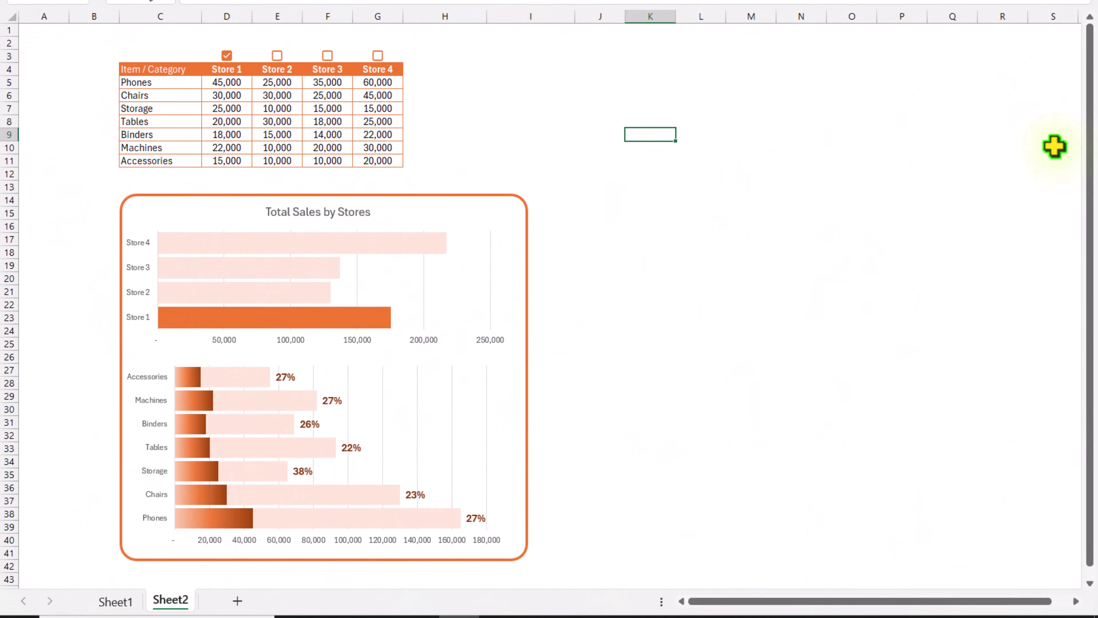
# Step: Test the finished charts by ticking the Store 3, Store 4 and Store 2 checkboxes and unticking Store 3 again
pyautogui.click(327, 55)
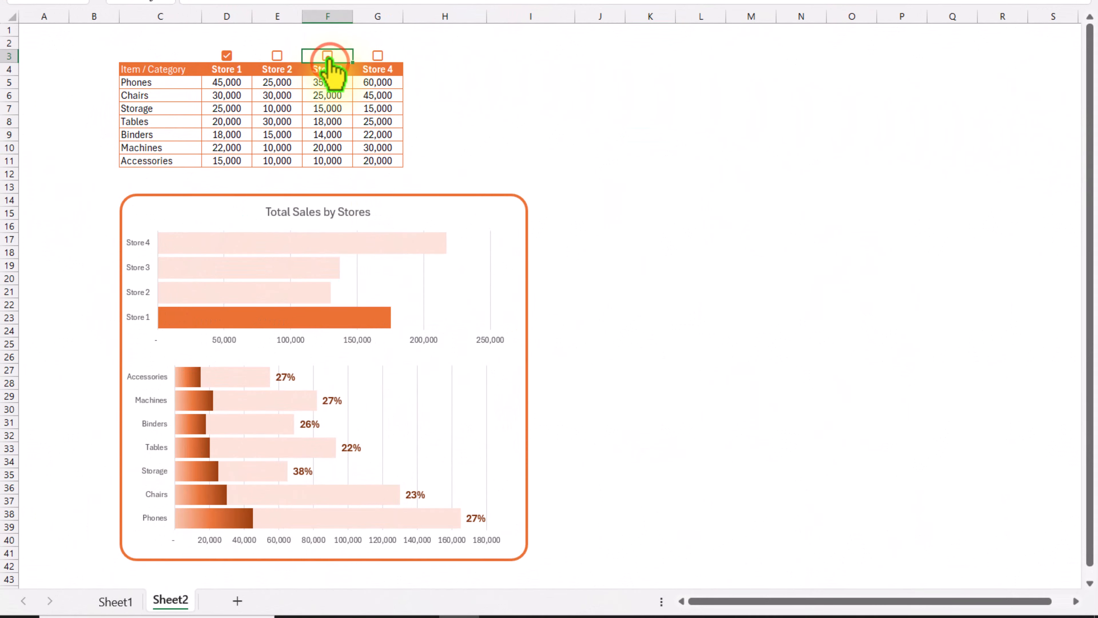
pyautogui.click(377, 56)
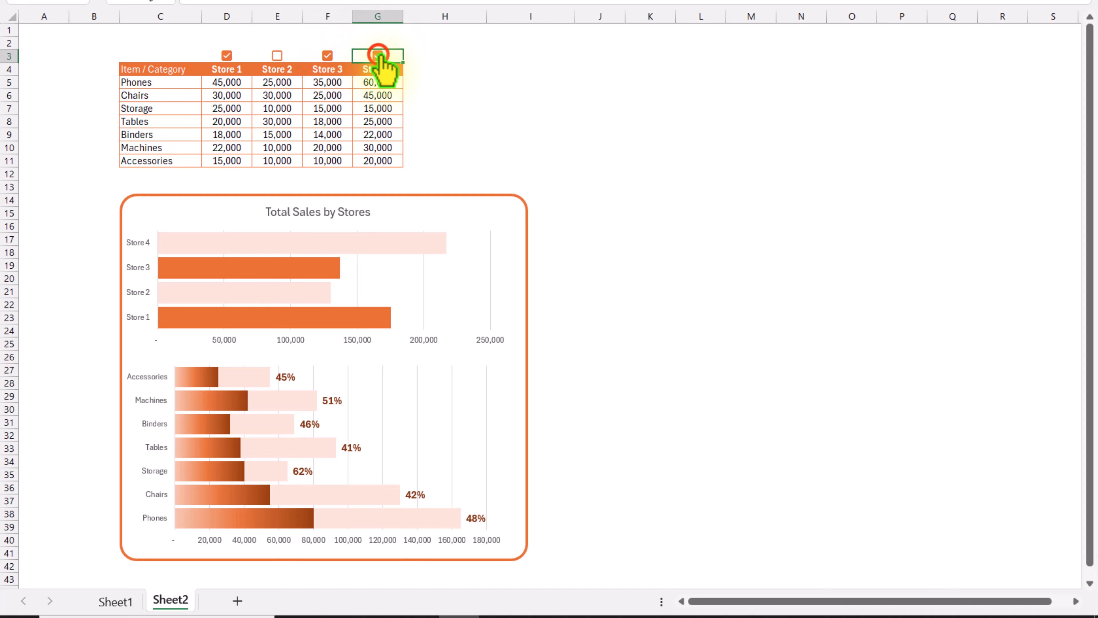
pyautogui.click(277, 56)
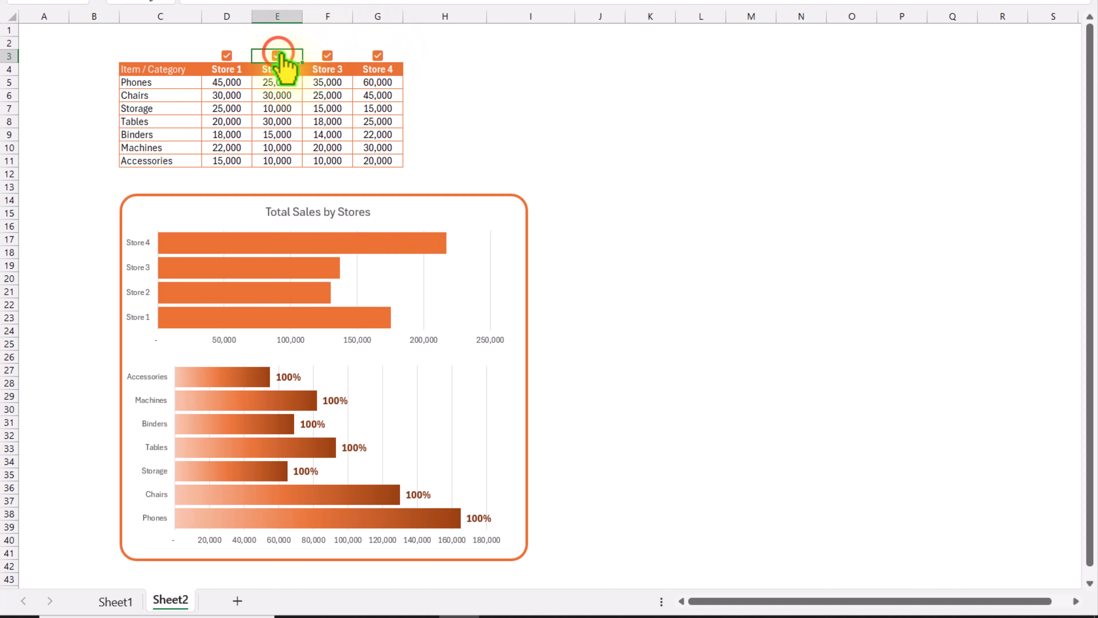
pyautogui.click(327, 56)
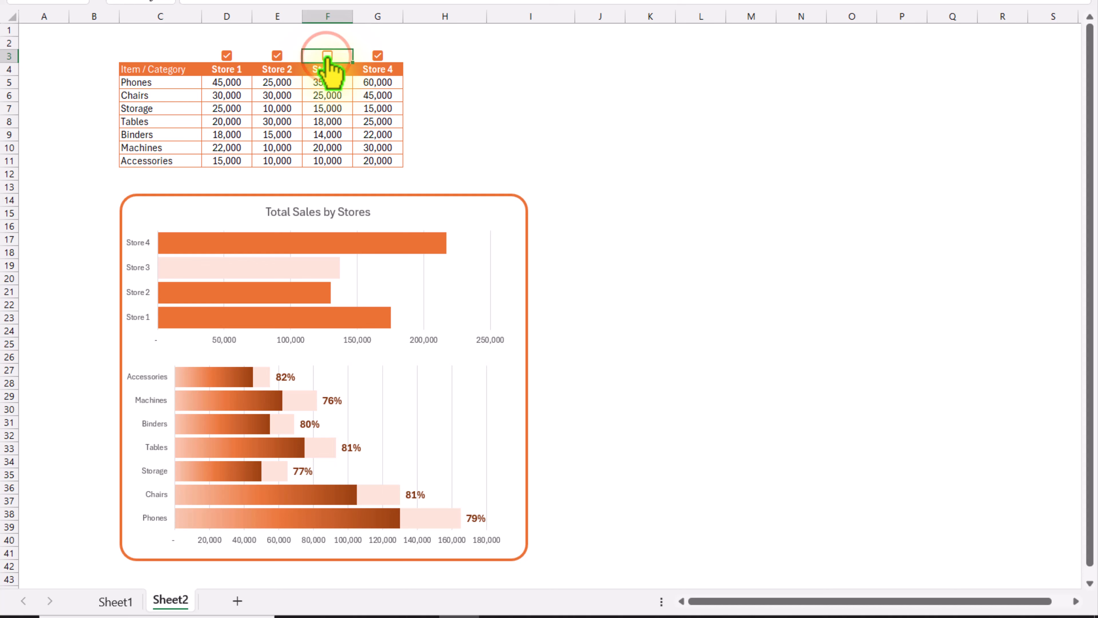
pyautogui.click(700, 254)
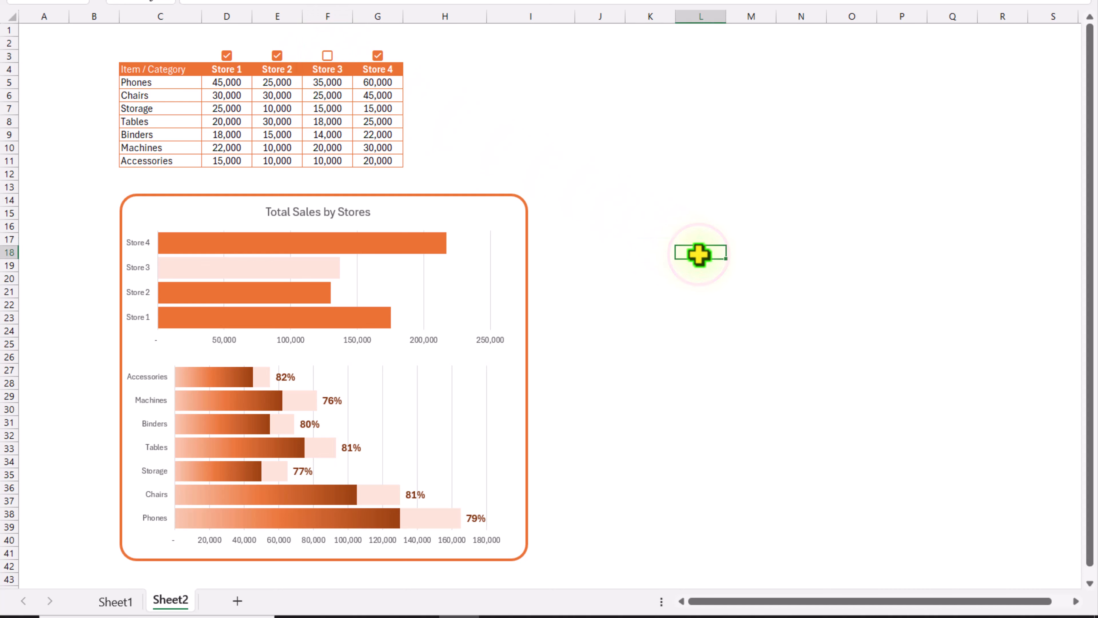